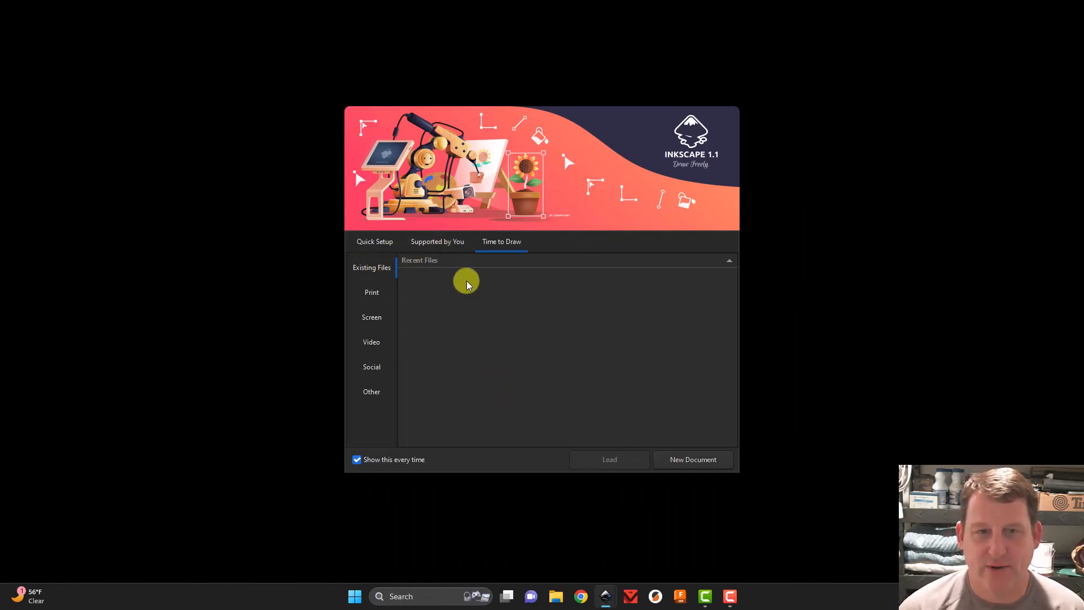
# Save the quick setup with the dark theme enabled, continue past the support page, and create a new document
pyautogui.click(361, 243)
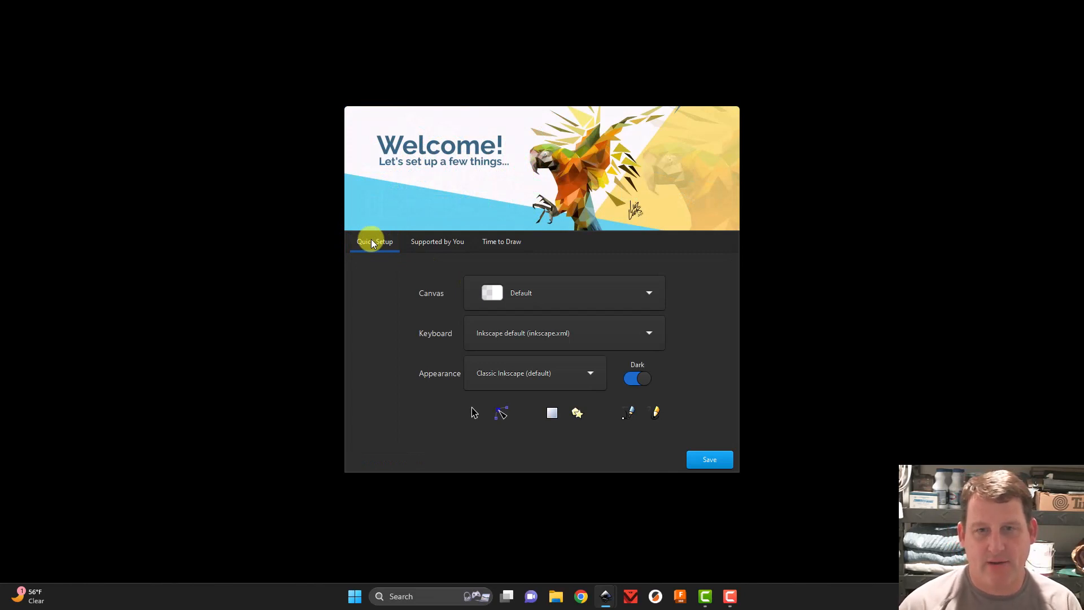
pyautogui.click(637, 379)
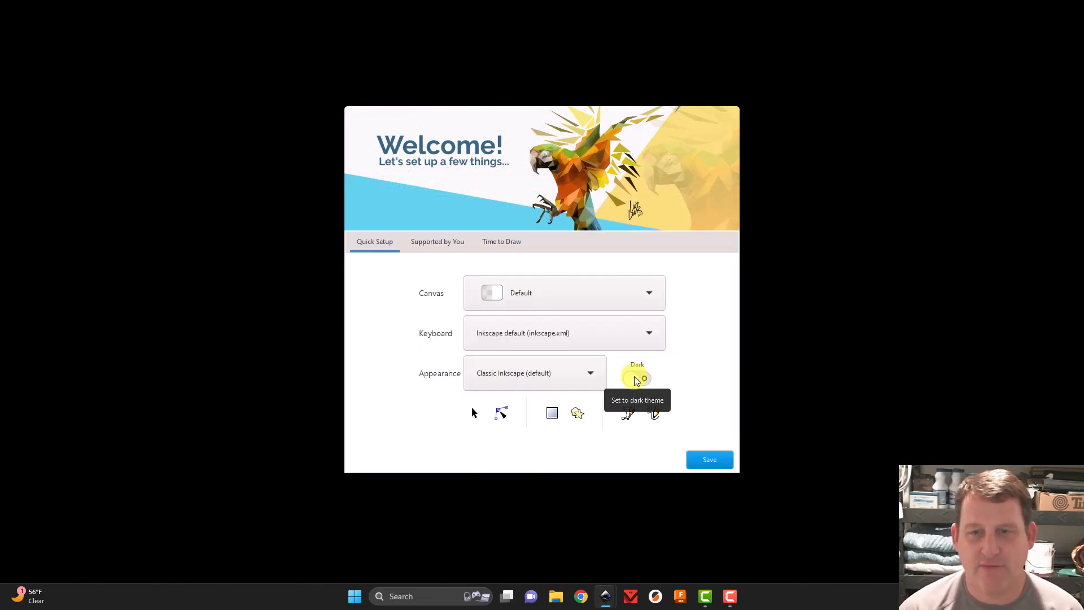
pyautogui.click(637, 379)
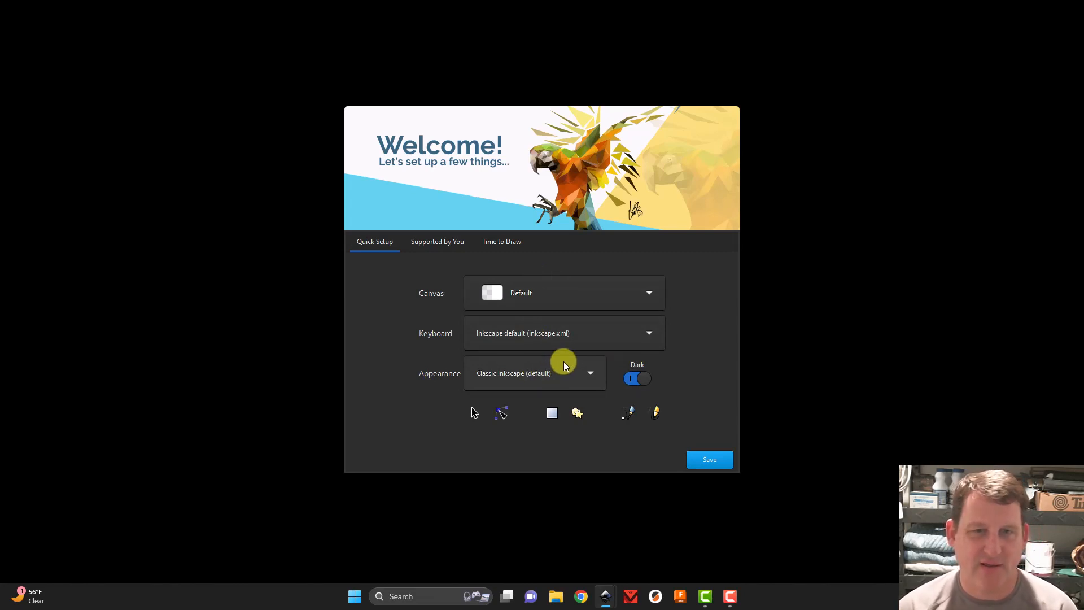
pyautogui.click(713, 459)
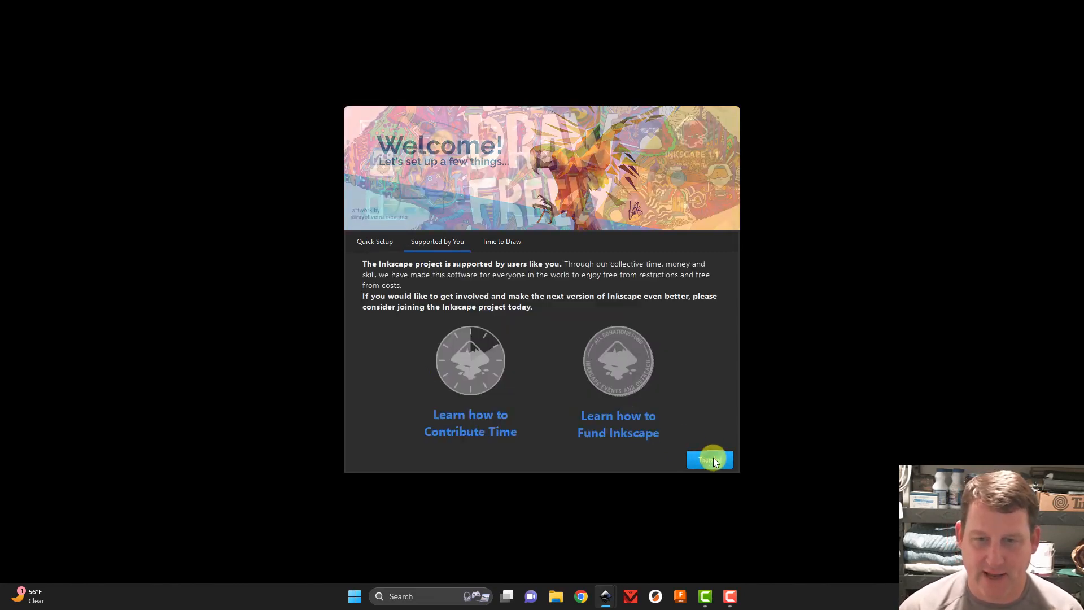
pyautogui.click(716, 458)
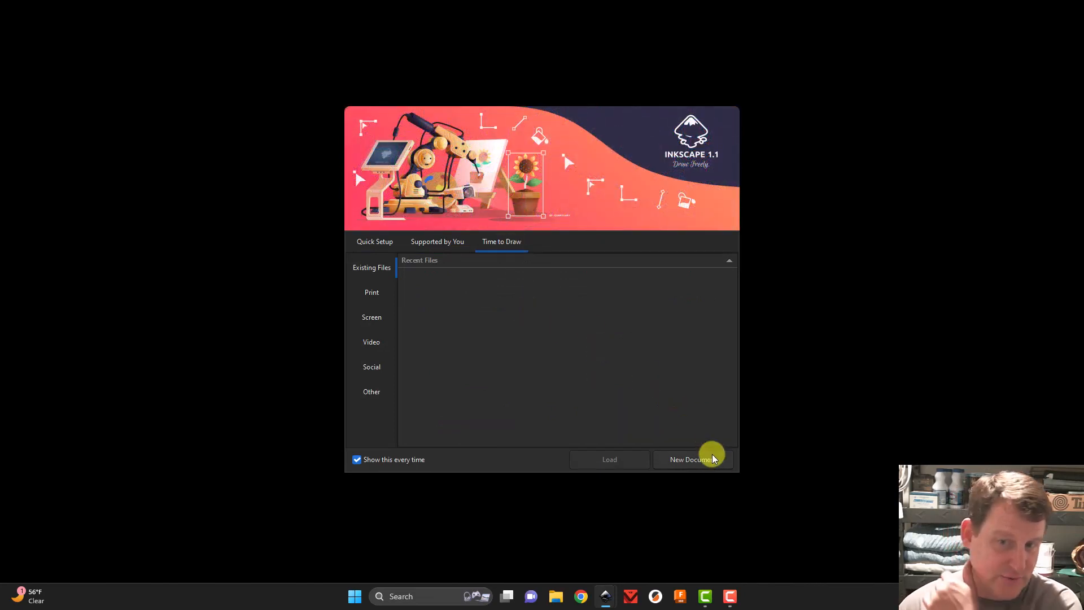
pyautogui.click(701, 458)
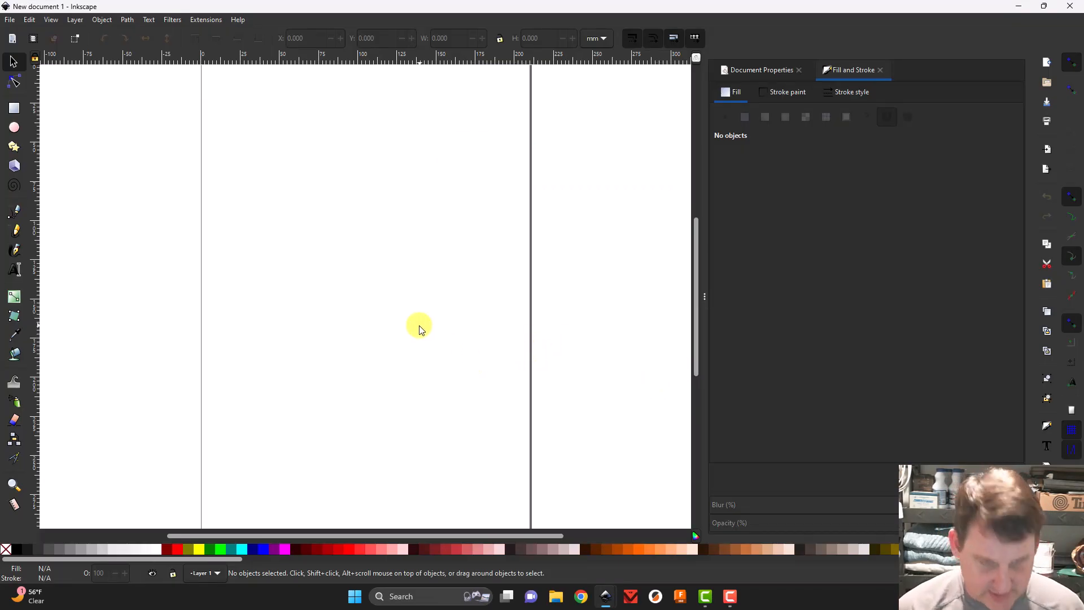
# Examine the blank page on the canvas at different zoom levels and positions to get familiar with navigation
pyautogui.scroll(-2, 419, 329)
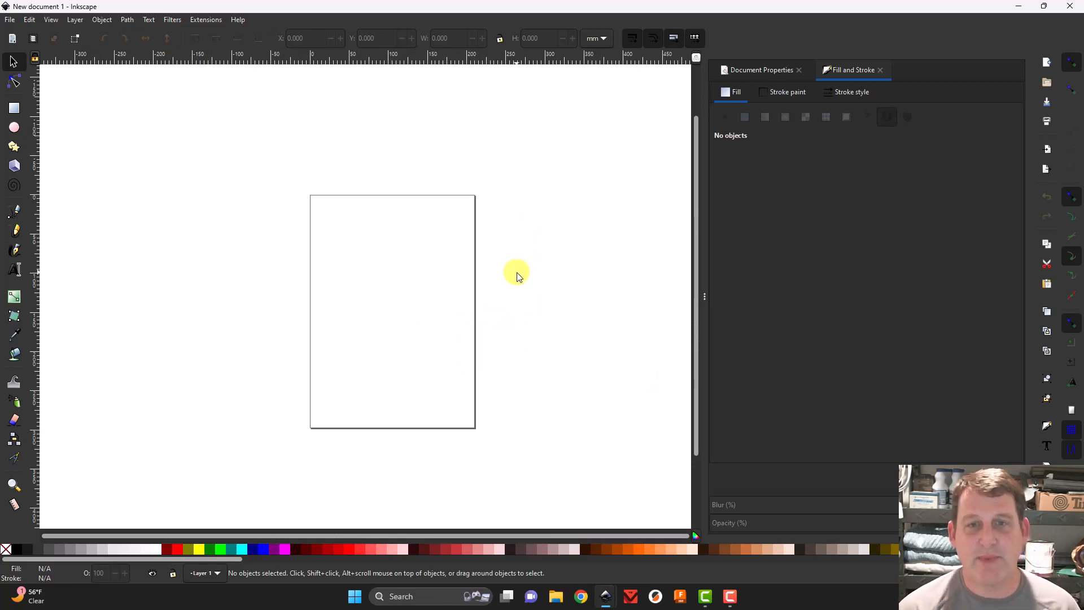
pyautogui.scroll(2, 517, 273)
pyautogui.scroll(-3, 517, 273)
pyautogui.scroll(2, 517, 272)
pyautogui.scroll(-2, 517, 273)
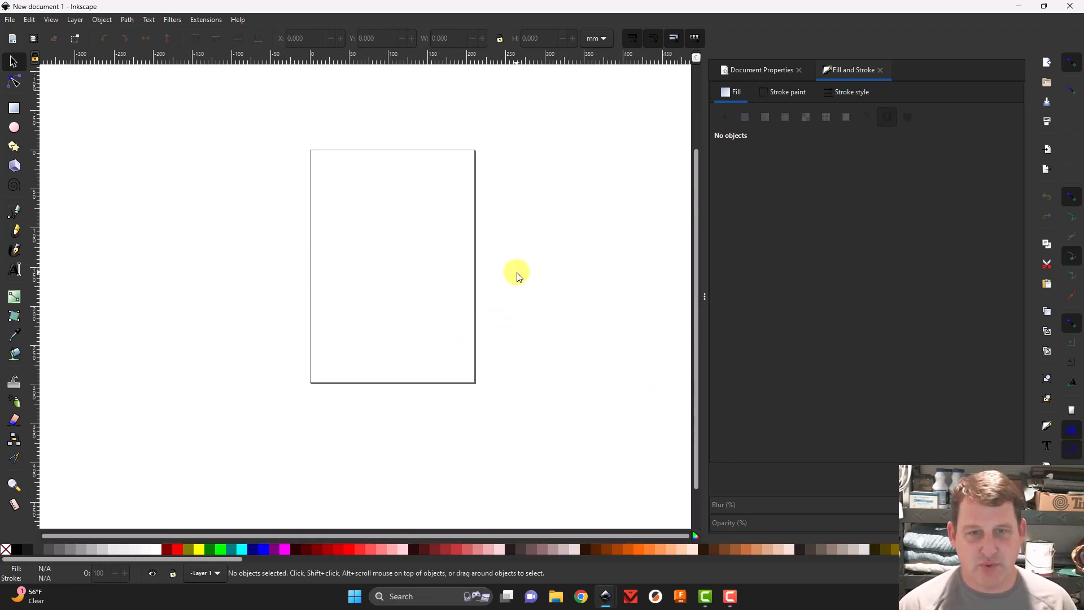
pyautogui.scroll(6, 517, 273)
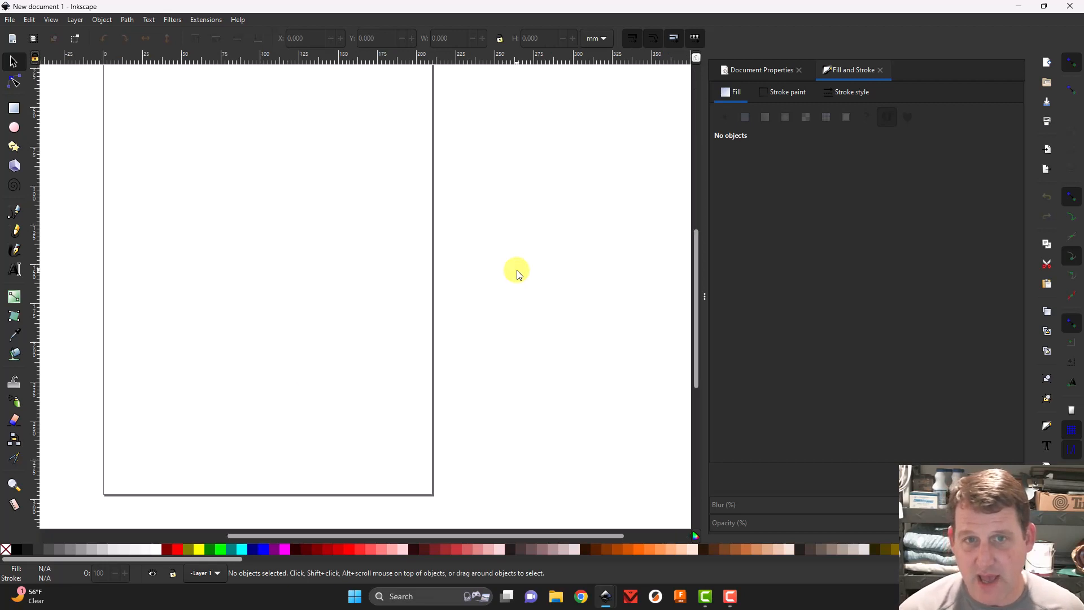
pyautogui.scroll(-10, 517, 273)
pyautogui.scroll(4, 518, 274)
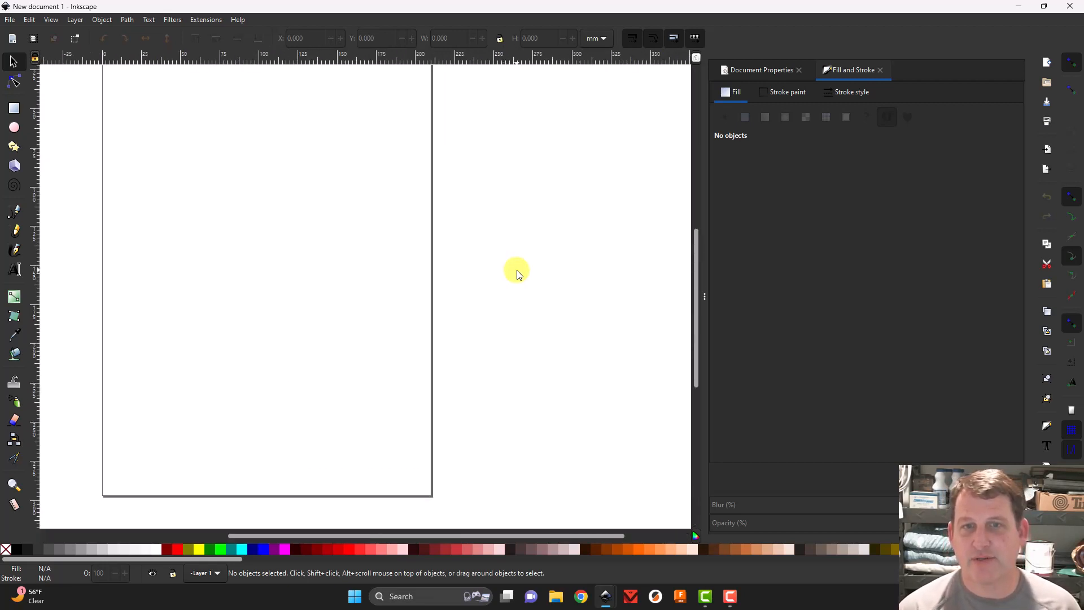
pyautogui.scroll(-4, 518, 274)
pyautogui.scroll(6, 517, 274)
pyautogui.scroll(-6, 518, 275)
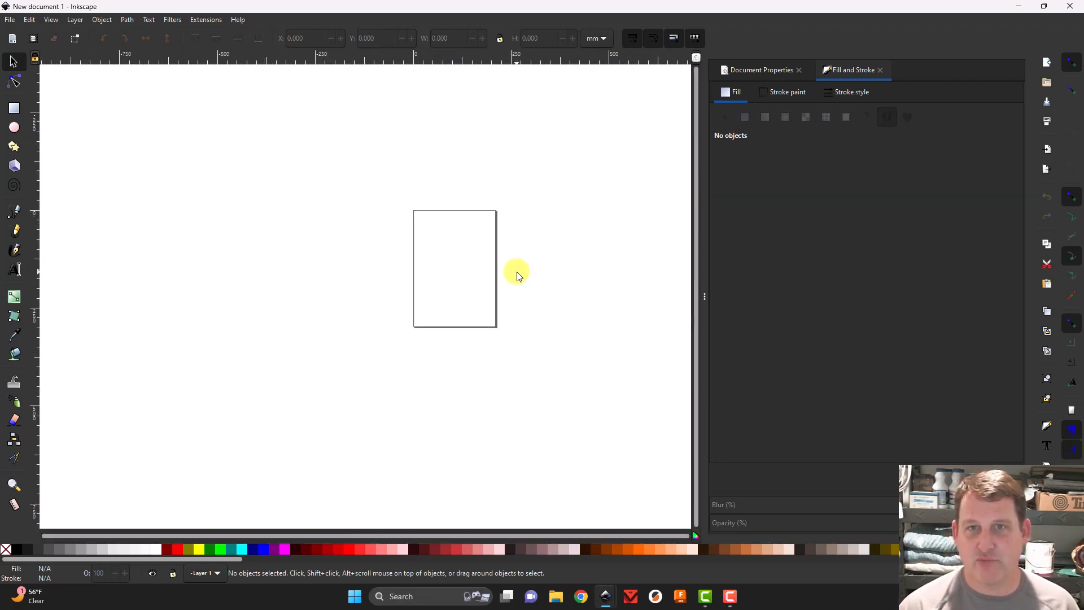
pyautogui.scroll(6, 518, 275)
pyautogui.scroll(-6, 518, 275)
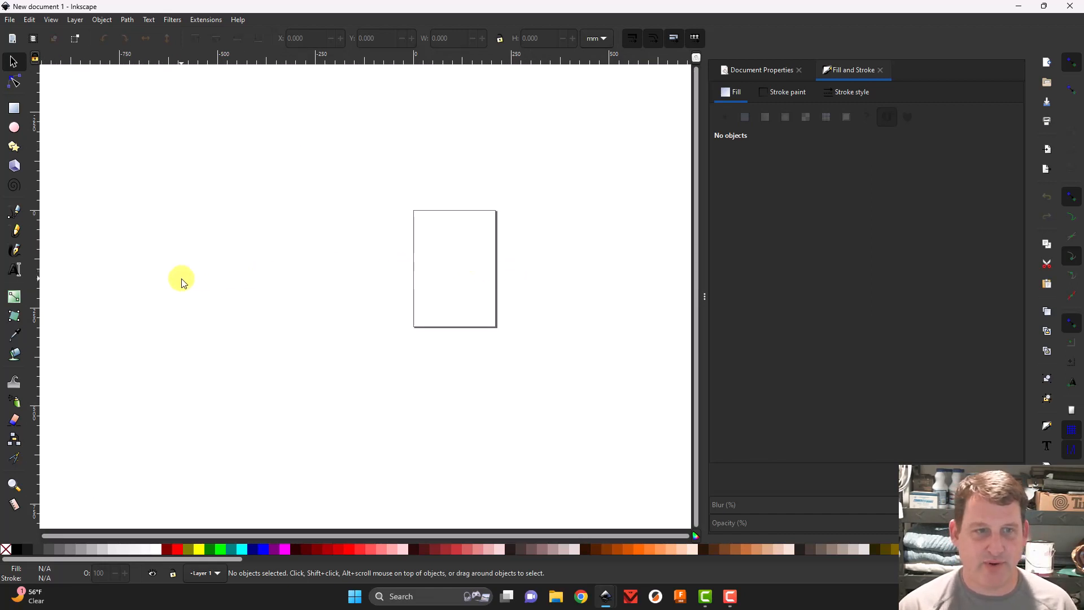
pyautogui.scroll(3, 182, 282)
pyautogui.scroll(-5, 182, 282)
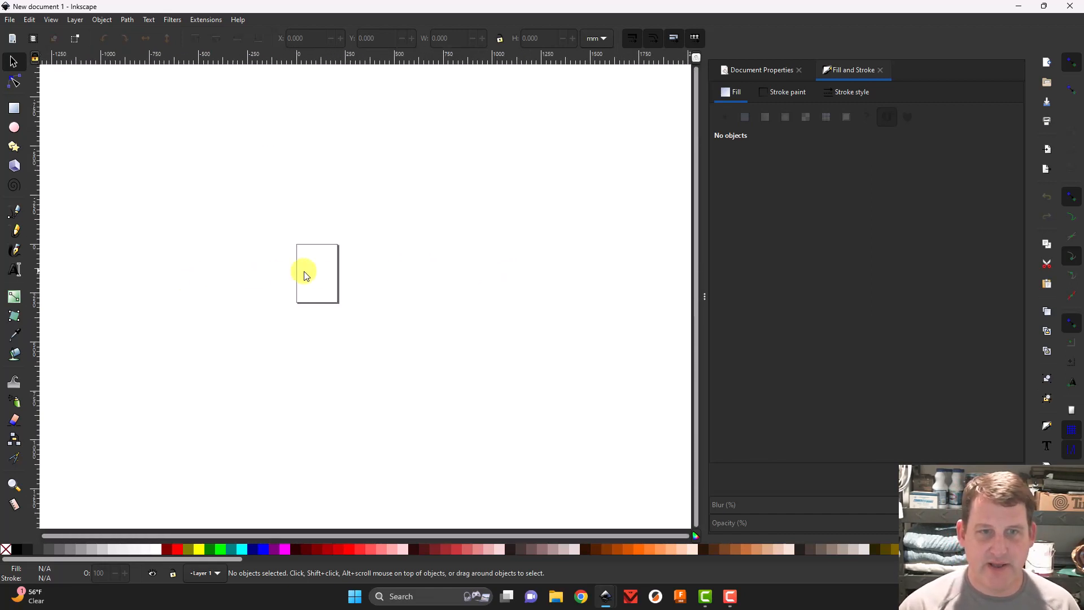
pyautogui.scroll(6, 317, 273)
pyautogui.scroll(-4, 317, 273)
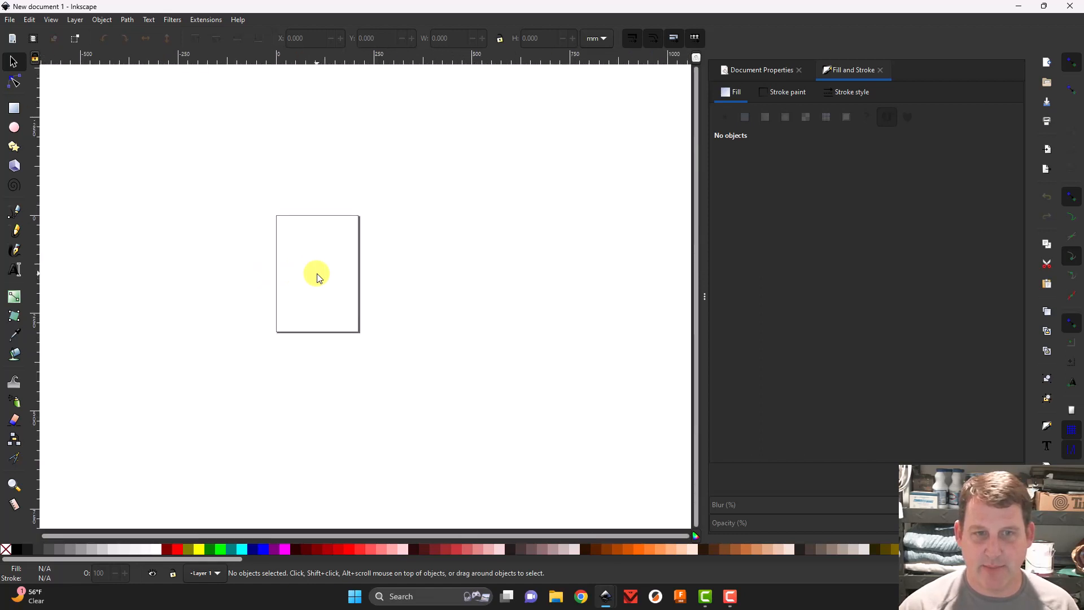
pyautogui.moveTo(317, 273); pyautogui.dragTo(411, 242)
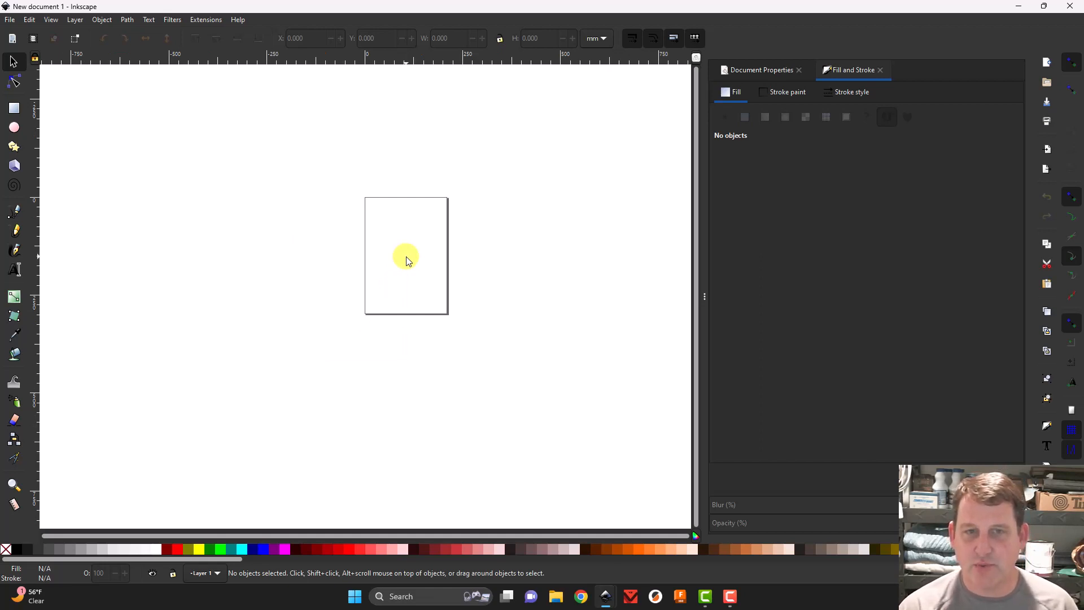
pyautogui.moveTo(408, 259)
pyautogui.mouseDown()
pyautogui.moveTo(644, 266)
pyautogui.moveTo(225, 290)
pyautogui.moveTo(414, 339)
pyautogui.moveTo(418, 308)
pyautogui.moveTo(399, 256)
pyautogui.mouseUp()
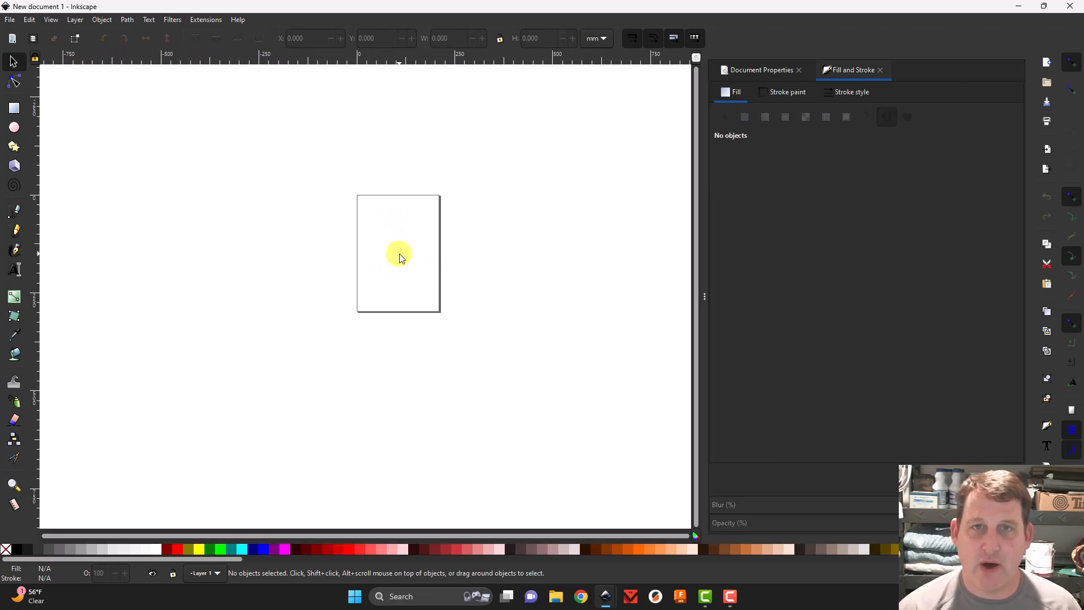
pyautogui.scroll(-5, 390, 249)
pyautogui.scroll(5, 382, 255)
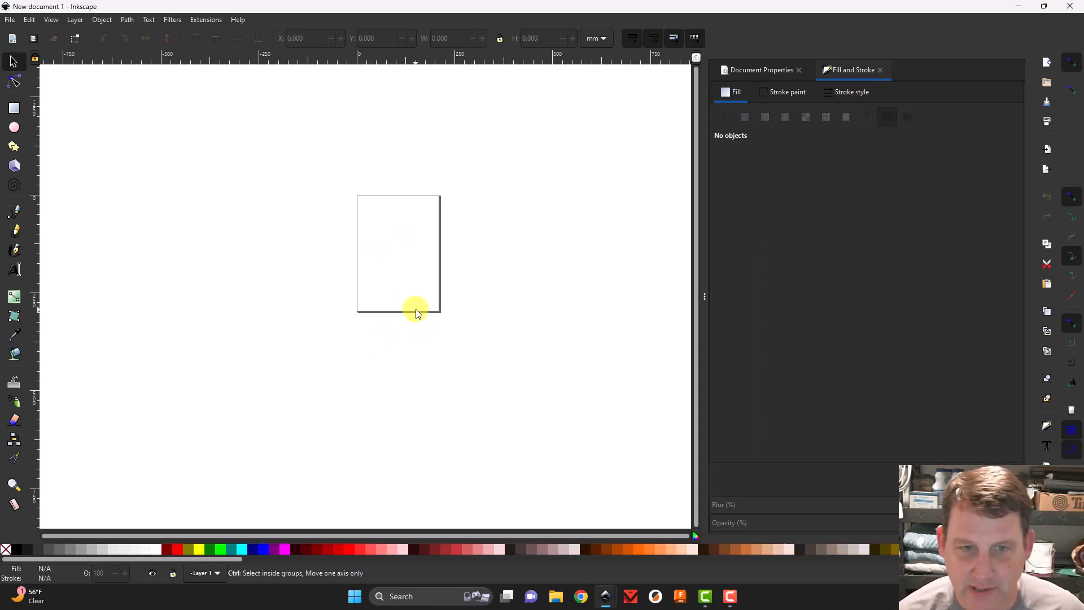
pyautogui.scroll(7, 399, 260)
pyautogui.scroll(-7, 399, 259)
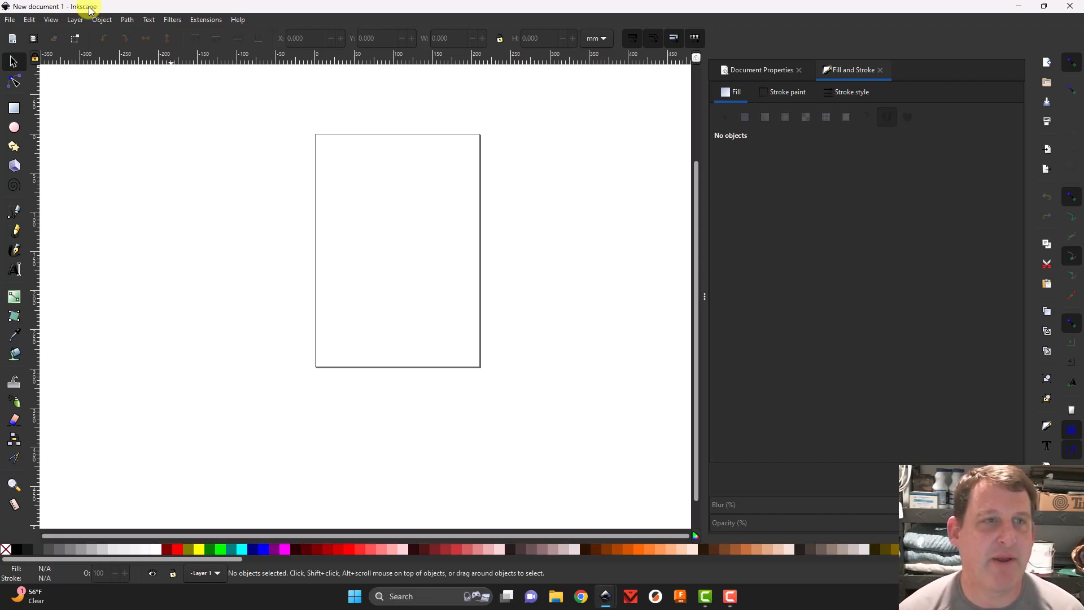
# Set the document's custom page size to 600 mm wide and 300 mm high
pyautogui.click(9, 22)
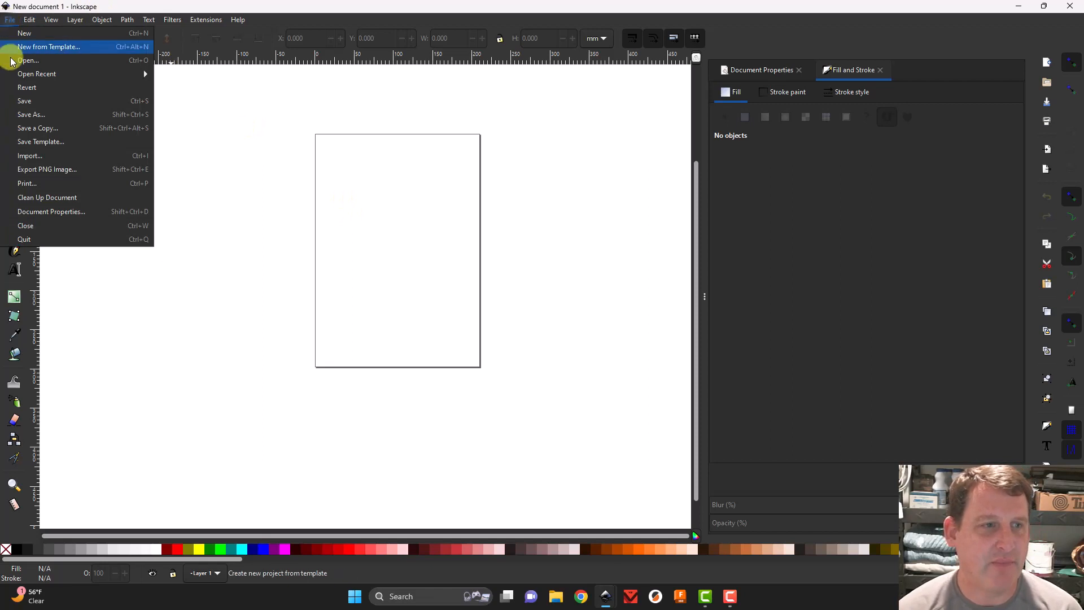
pyautogui.click(49, 212)
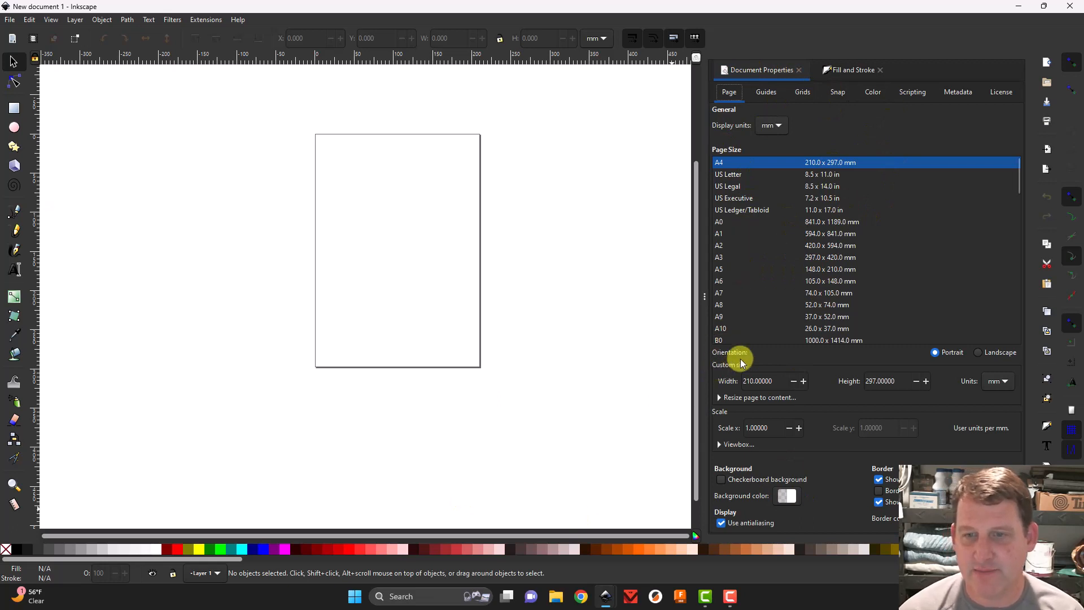
pyautogui.click(997, 381)
pyautogui.click(998, 382)
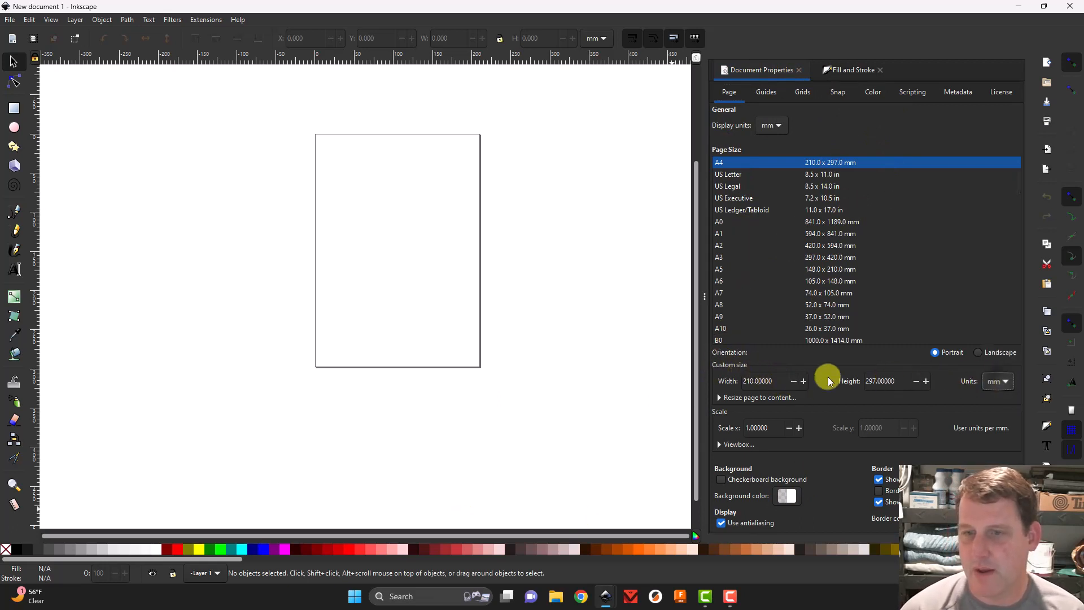
pyautogui.moveTo(769, 380); pyautogui.dragTo(714, 373)
pyautogui.write('6')
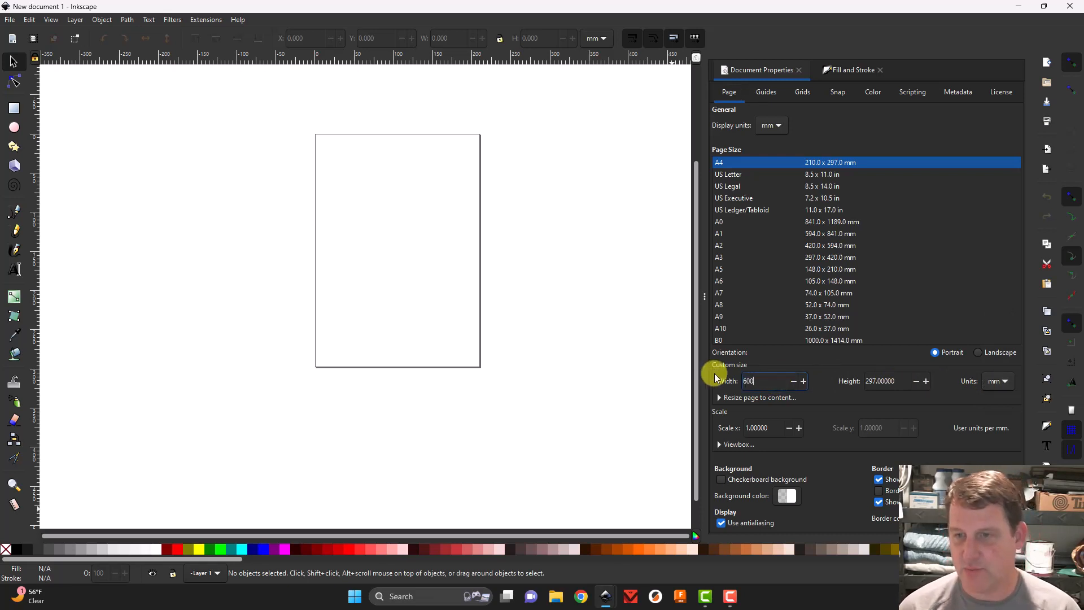
pyautogui.write('00')
pyautogui.press('Tab')
pyautogui.write('300')
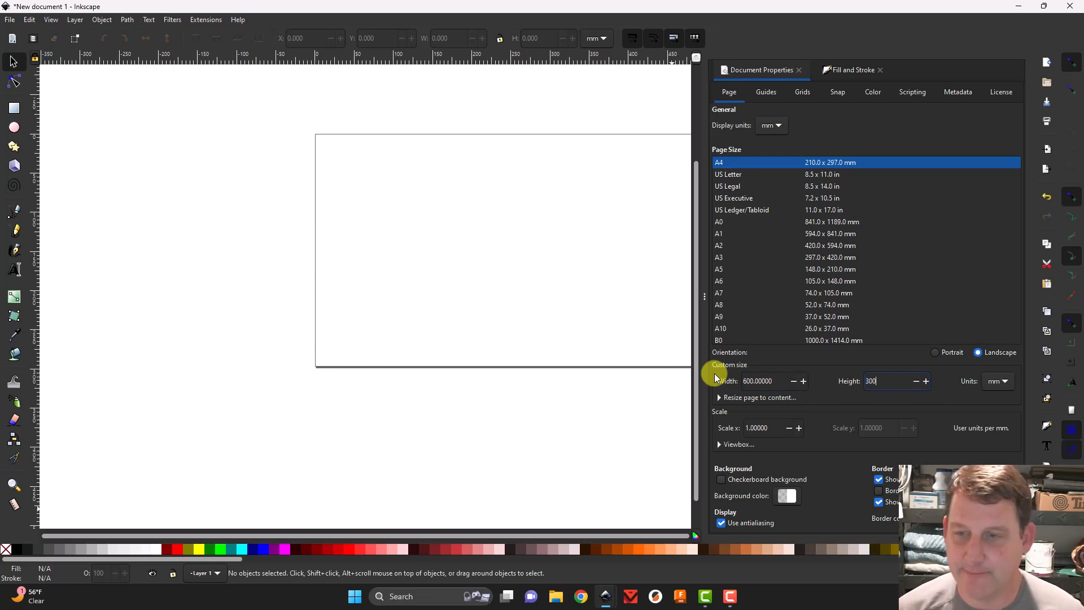
pyautogui.press('Return')
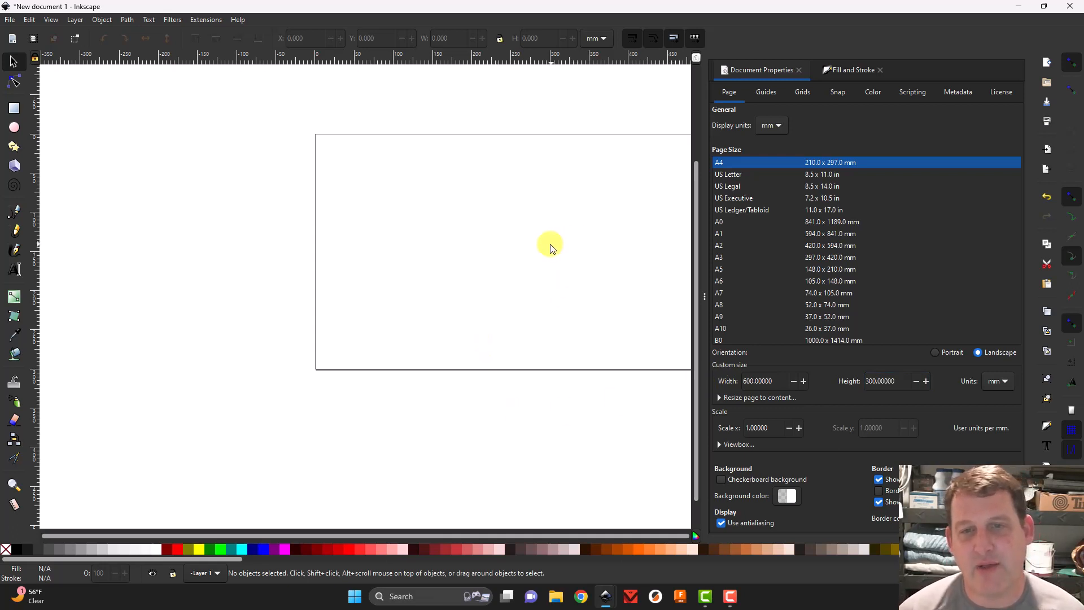
# Import Plywood Panels.dxf from the personally named folder in Downloads, using a manual scale factor of 1.0 and including it as editable objects
pyautogui.moveTo(522, 254); pyautogui.dragTo(355, 274)
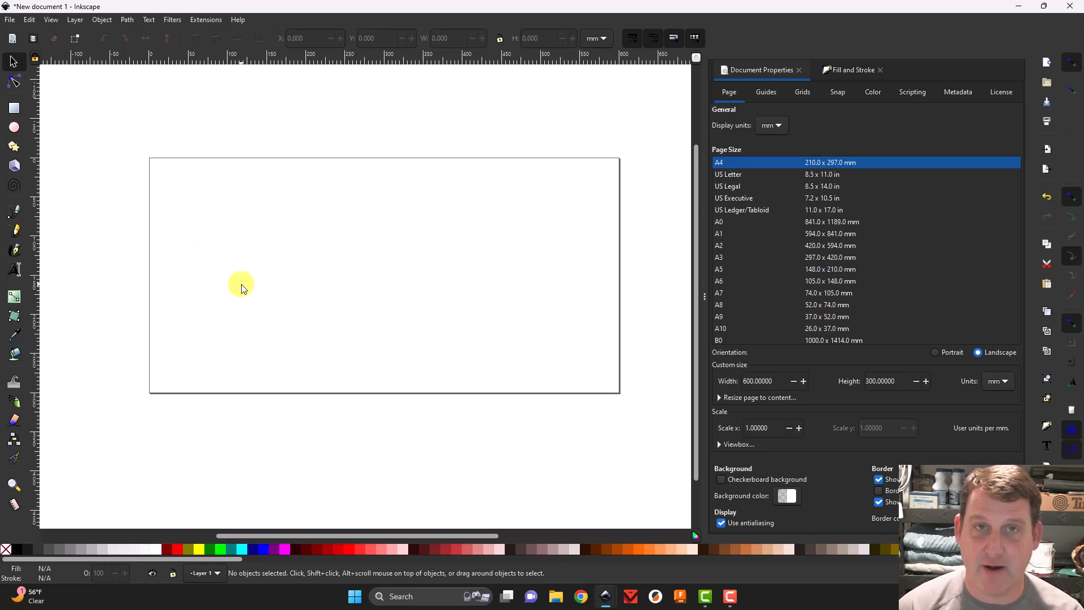
pyautogui.click(11, 20)
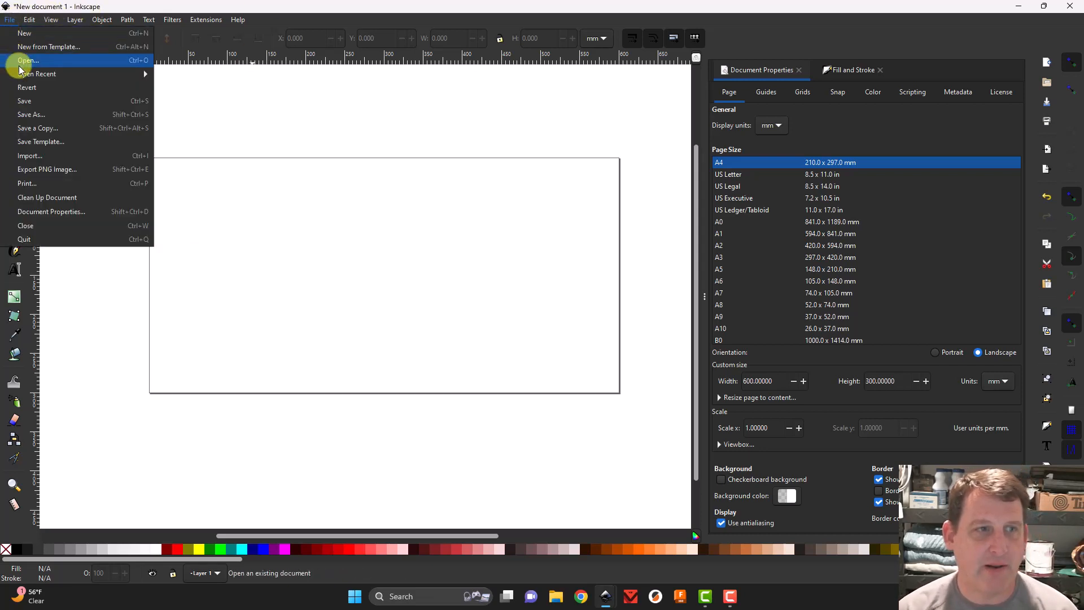
pyautogui.click(23, 155)
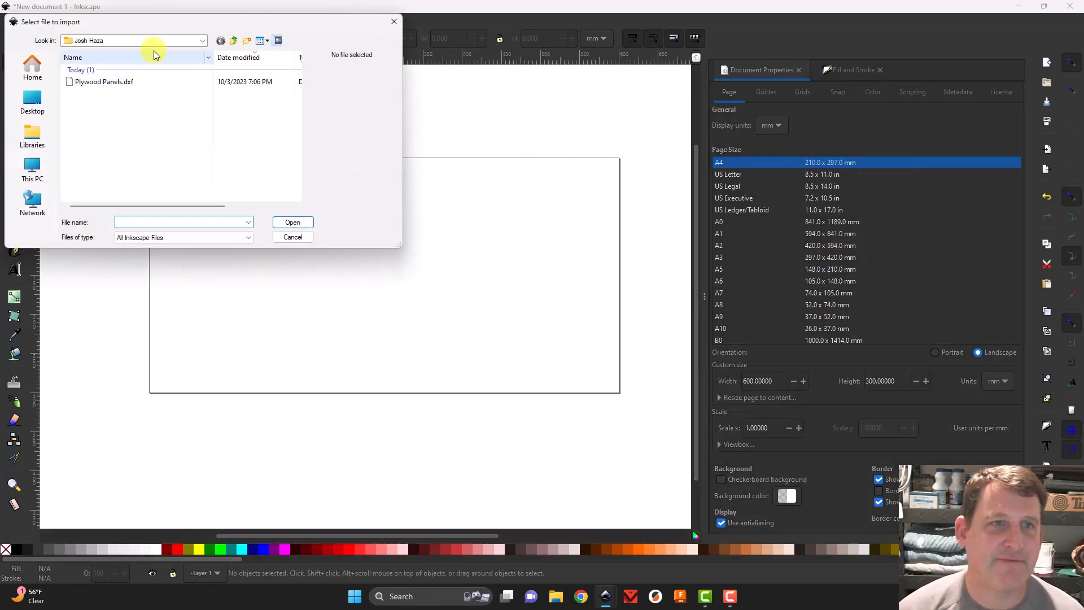
pyautogui.click(203, 41)
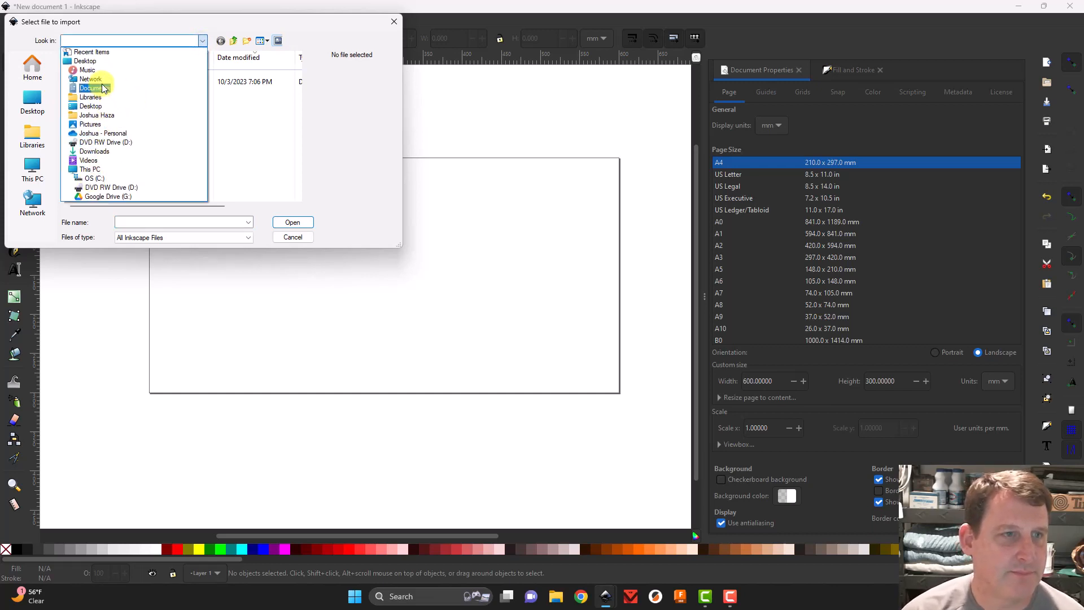
pyautogui.click(103, 151)
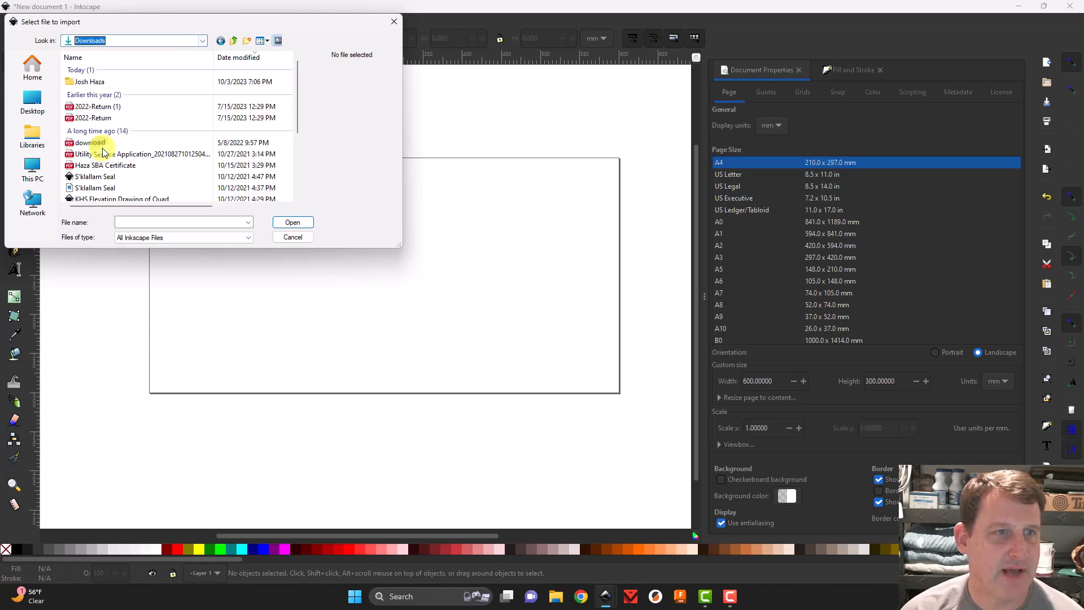
pyautogui.doubleClick(92, 84)
pyautogui.doubleClick(84, 82)
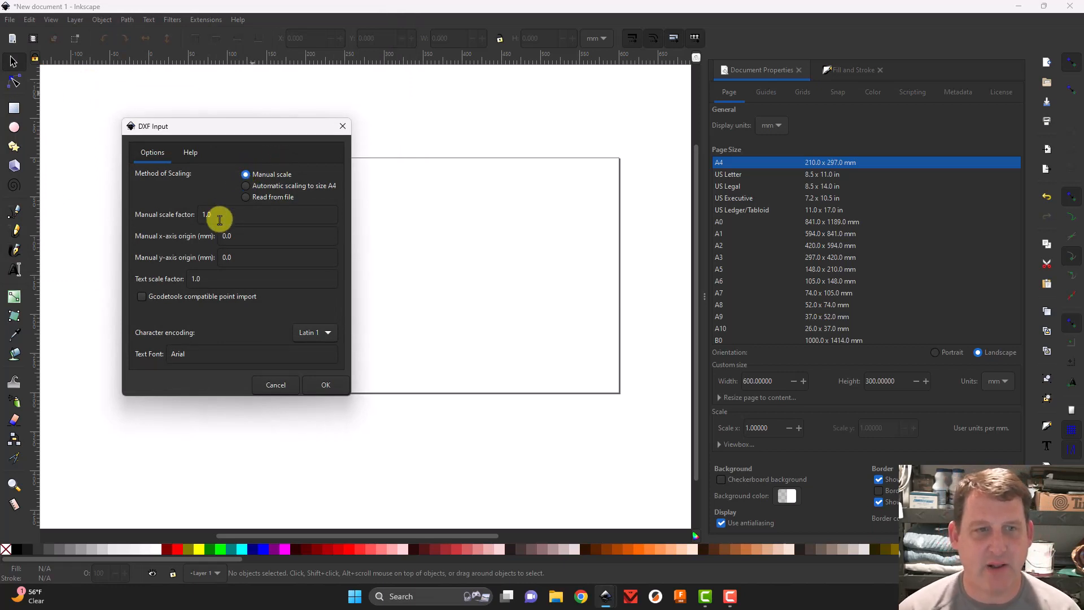
pyautogui.click(319, 384)
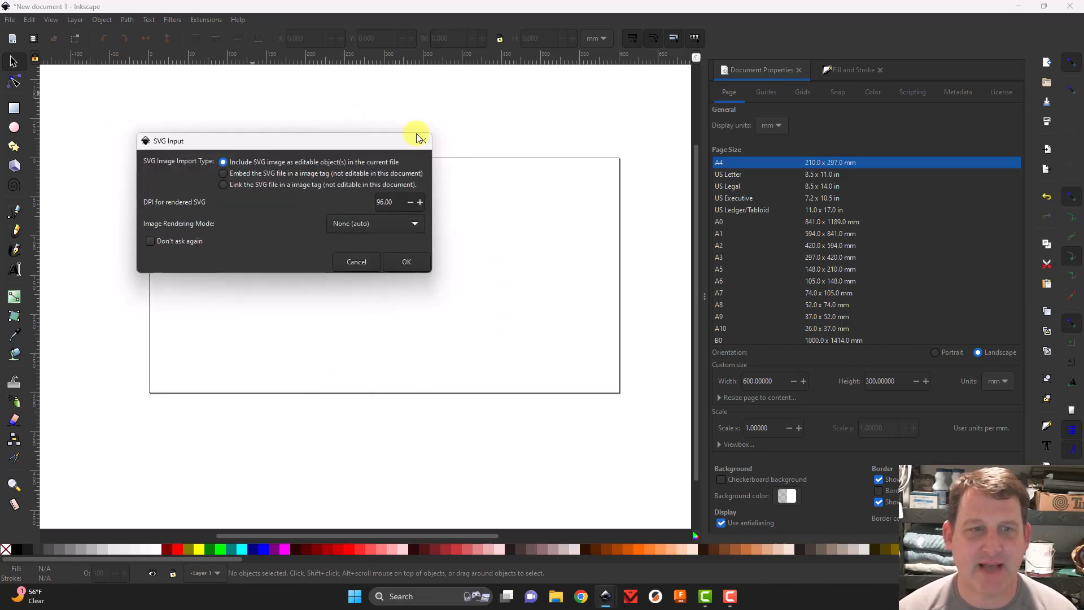
pyautogui.click(405, 260)
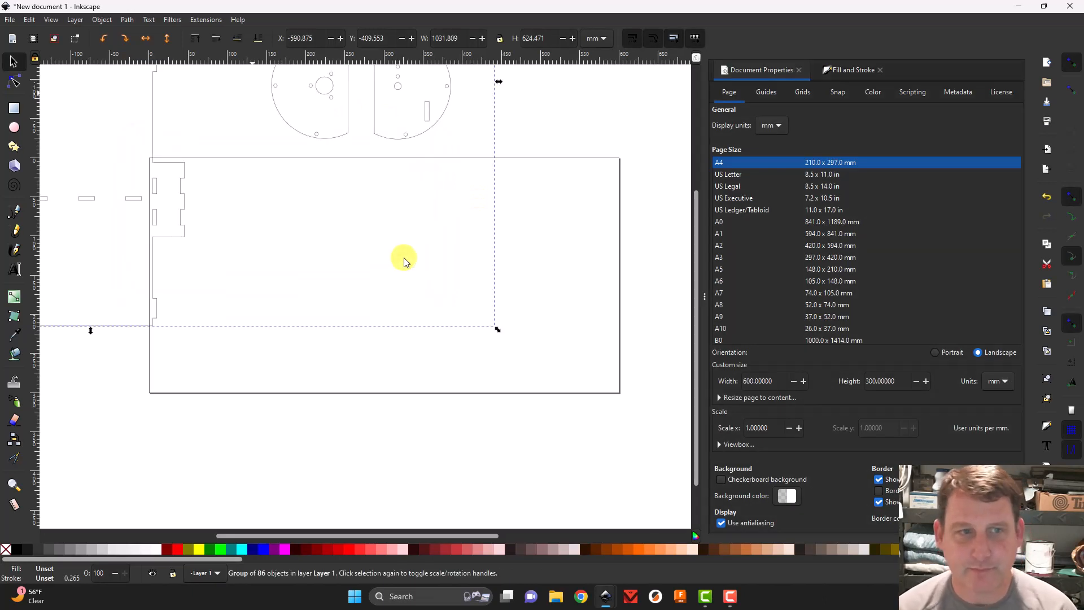
# Examine the imported panel drawing against the page outline at different zoom levels and positions
pyautogui.press('ctrl')
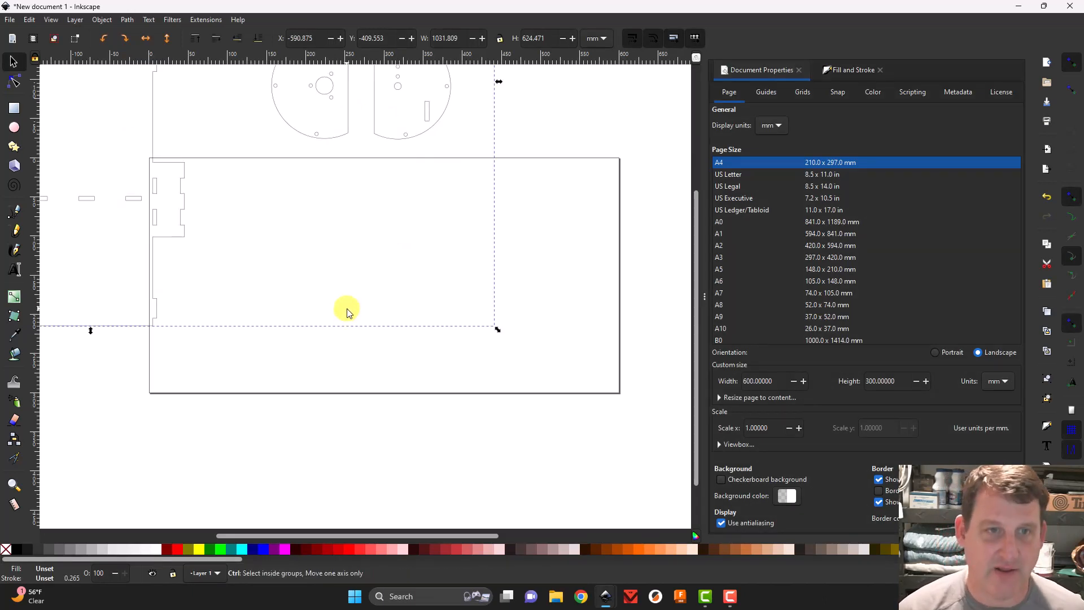
pyautogui.keyDown('ctrl'); pyautogui.scroll(8, 347, 312); pyautogui.keyUp('ctrl')
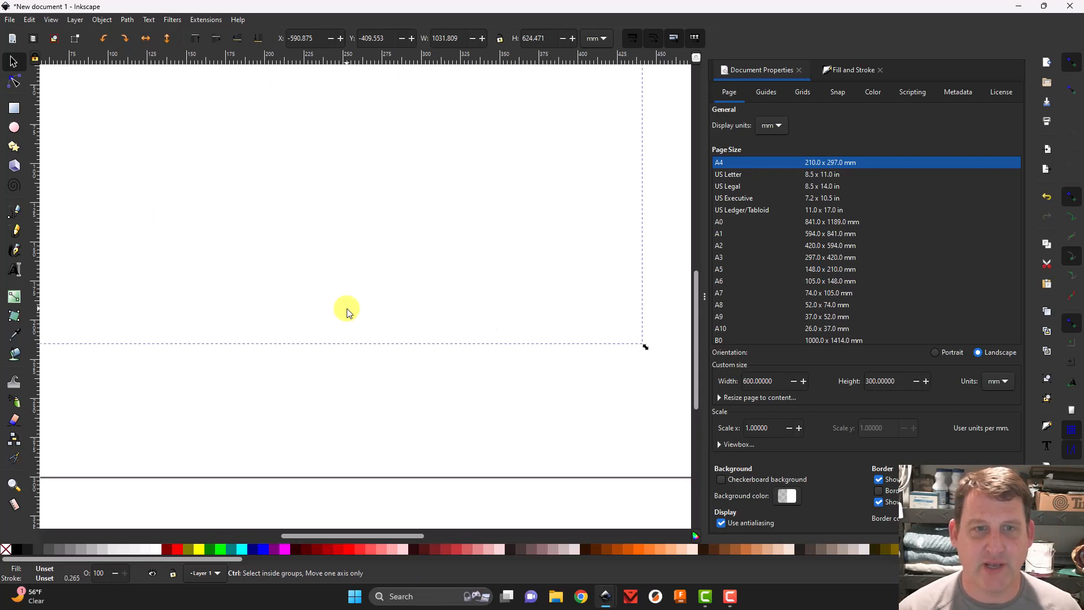
pyautogui.keyDown('ctrl'); pyautogui.scroll(-10, 347, 312); pyautogui.keyUp('ctrl')
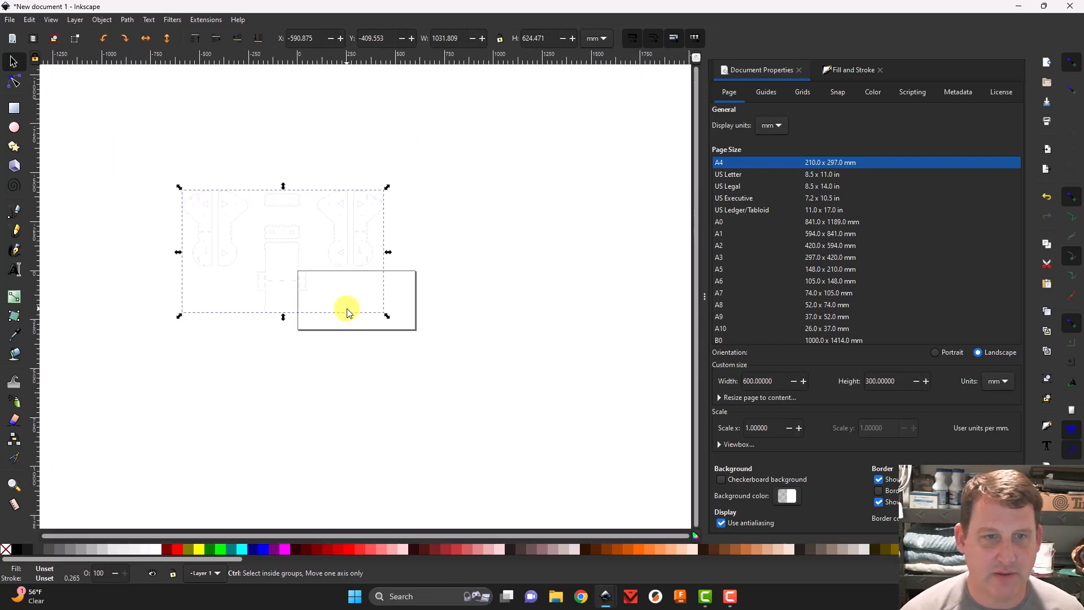
pyautogui.moveTo(347, 310); pyautogui.dragTo(385, 334)
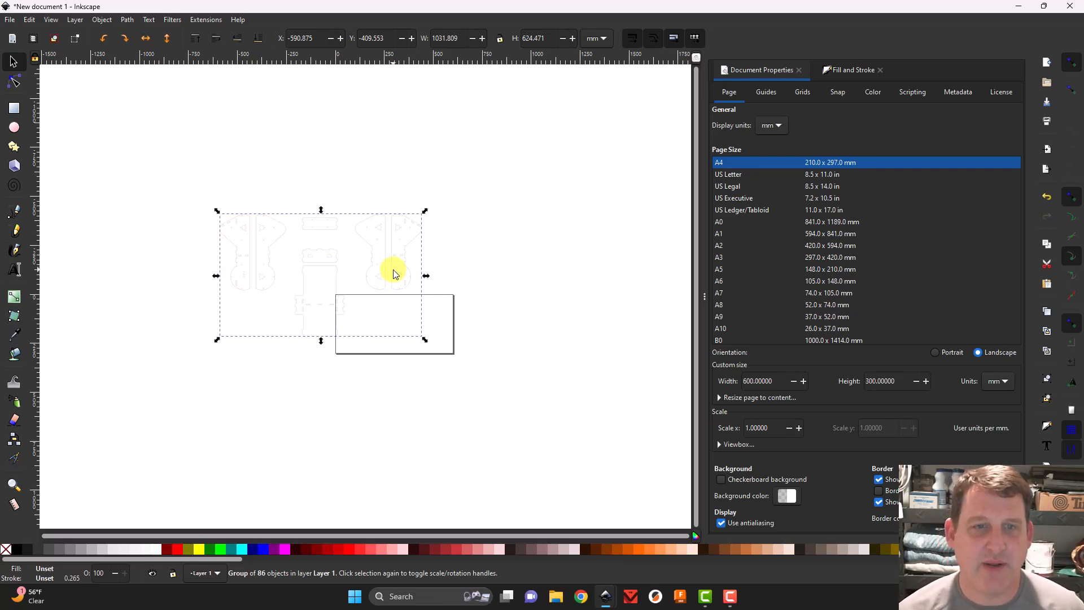
pyautogui.keyDown('ctrl'); pyautogui.scroll(4, 394, 274); pyautogui.keyUp('ctrl')
pyautogui.keyDown('ctrl'); pyautogui.scroll(-3, 393, 273); pyautogui.keyUp('ctrl')
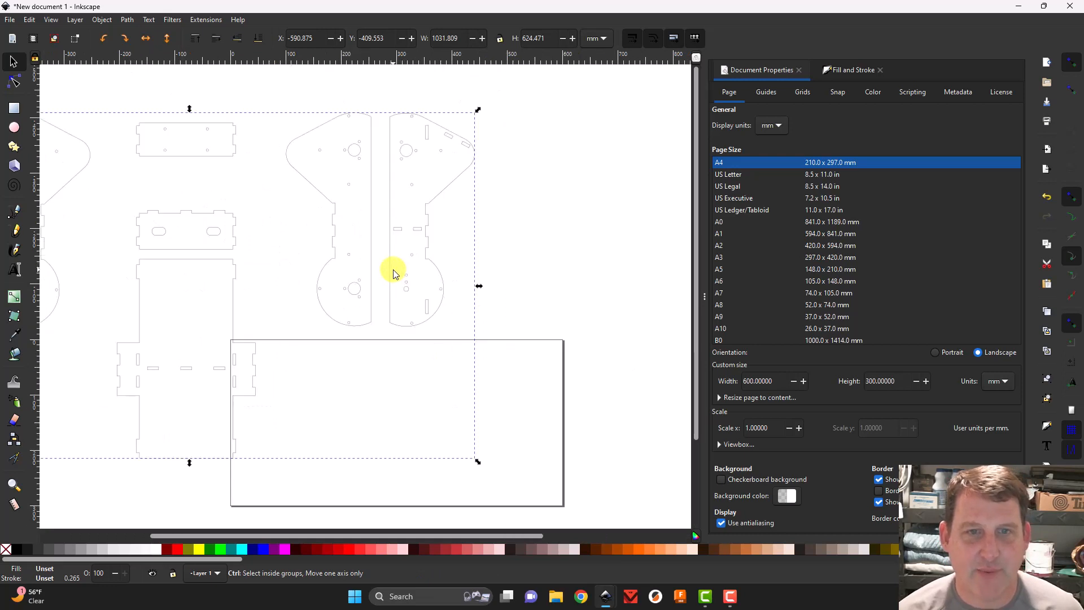
pyautogui.moveTo(392, 271); pyautogui.dragTo(435, 264)
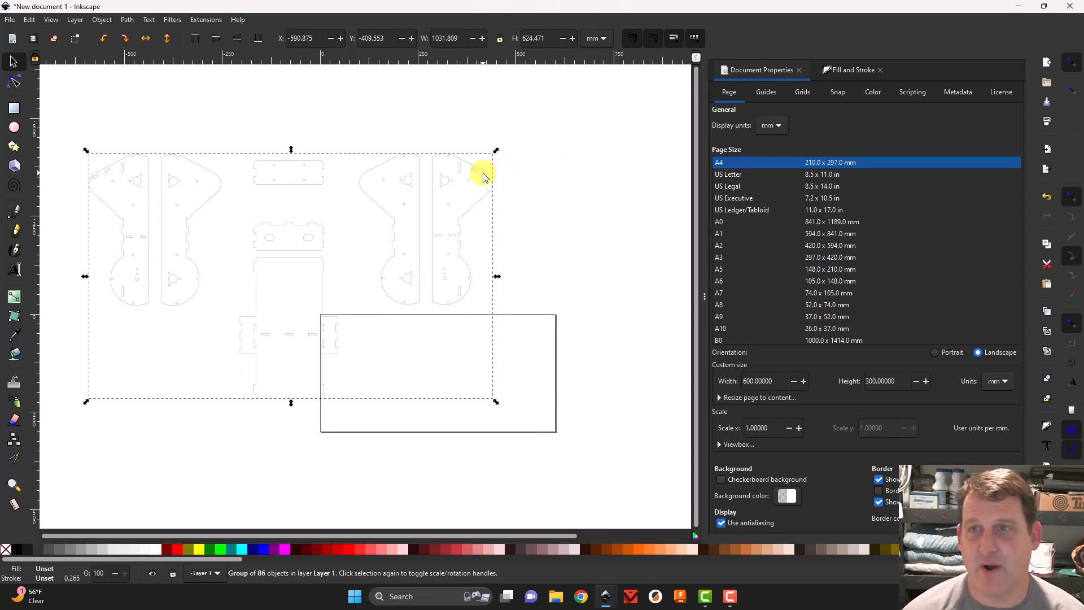
# Try a flat black fill on the imported panel group in Fill and Stroke, and set the fill to no paint
pyautogui.click(102, 20)
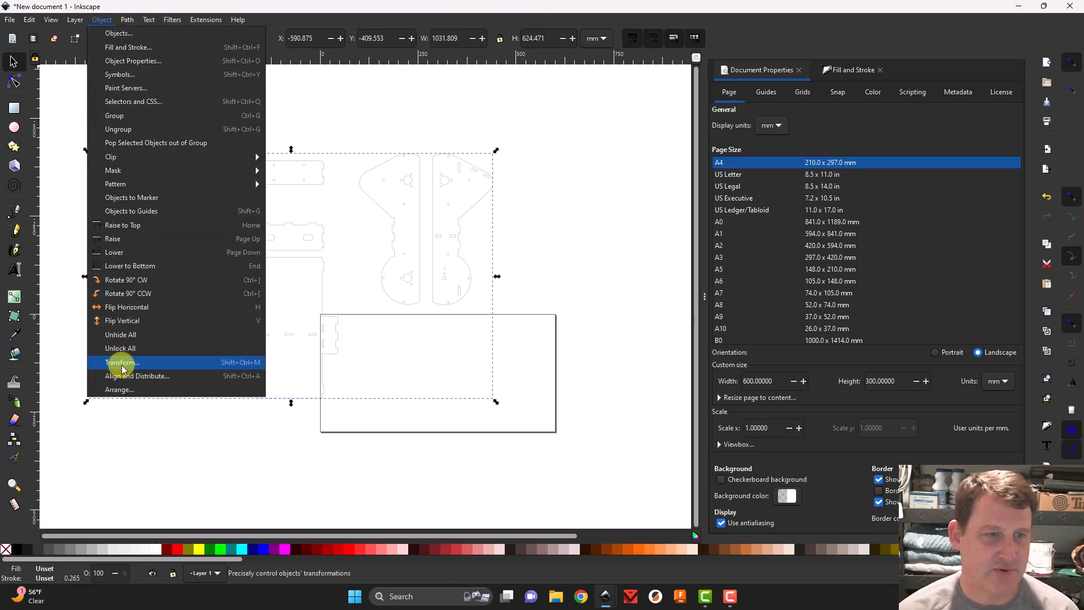
pyautogui.click(131, 50)
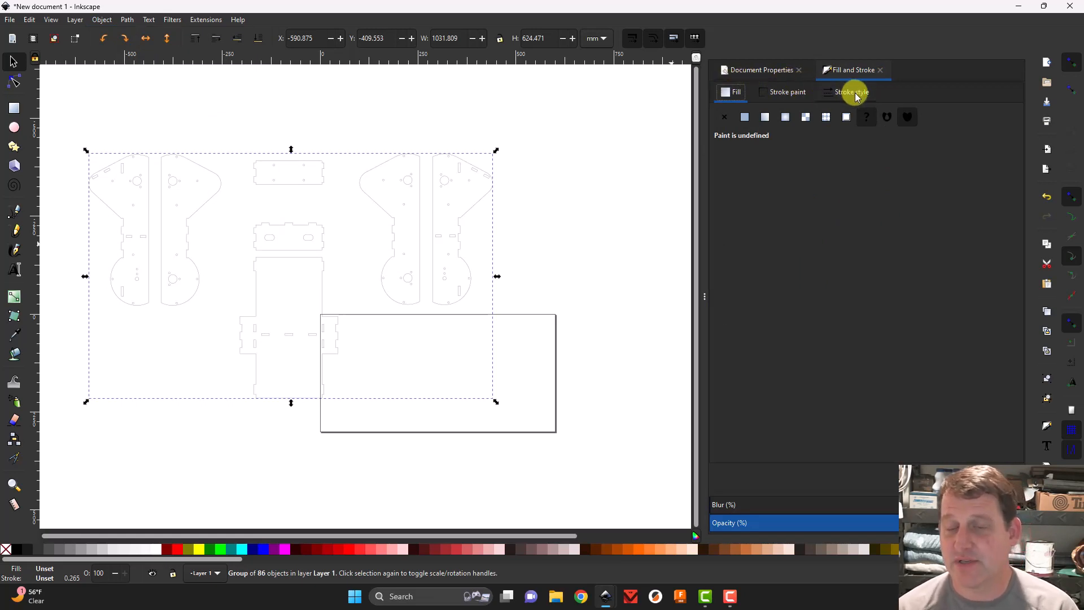
pyautogui.click(744, 118)
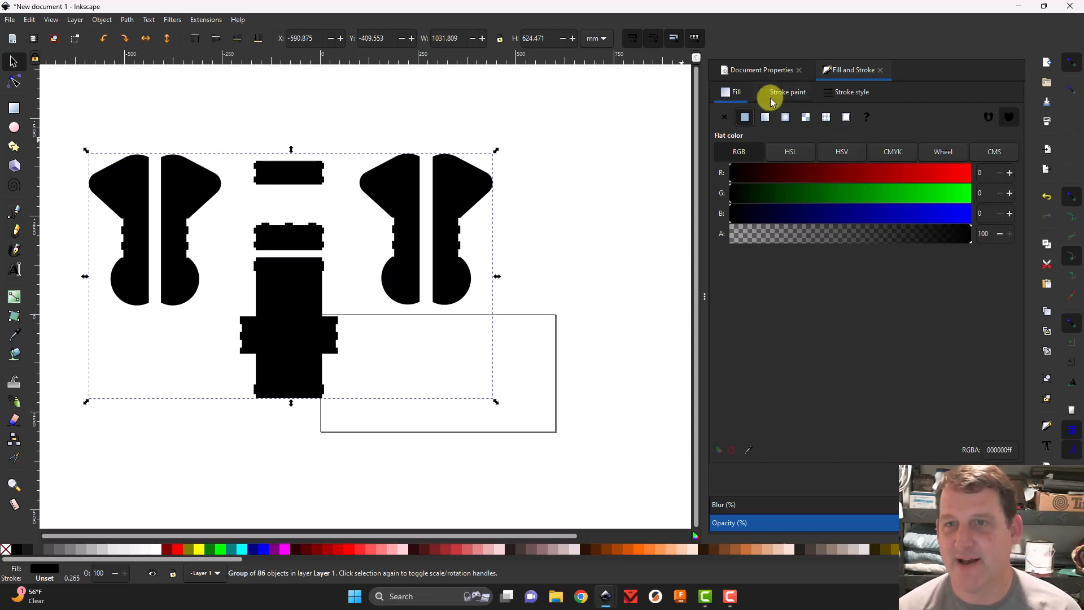
pyautogui.click(723, 117)
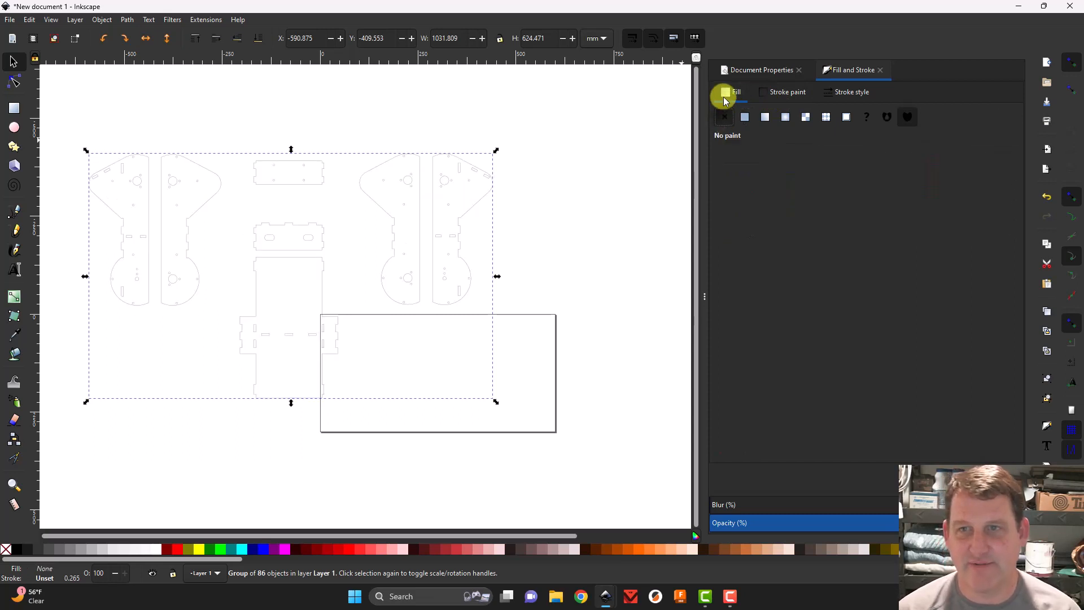
# Give the panel group a flat RGB stroke colour with red 255, green 0 and blue 0
pyautogui.click(797, 92)
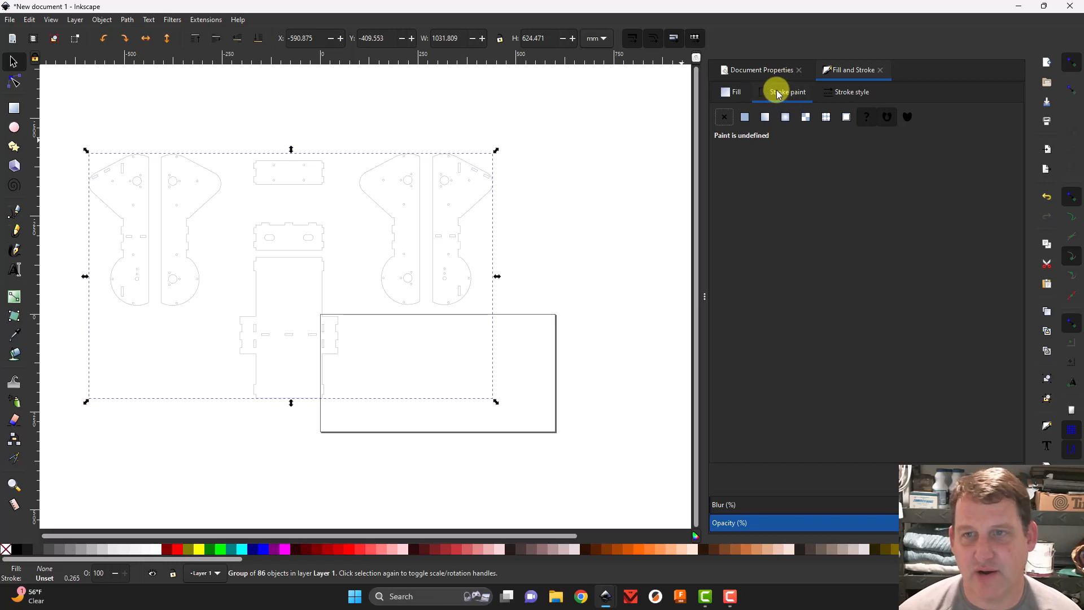
pyautogui.click(745, 117)
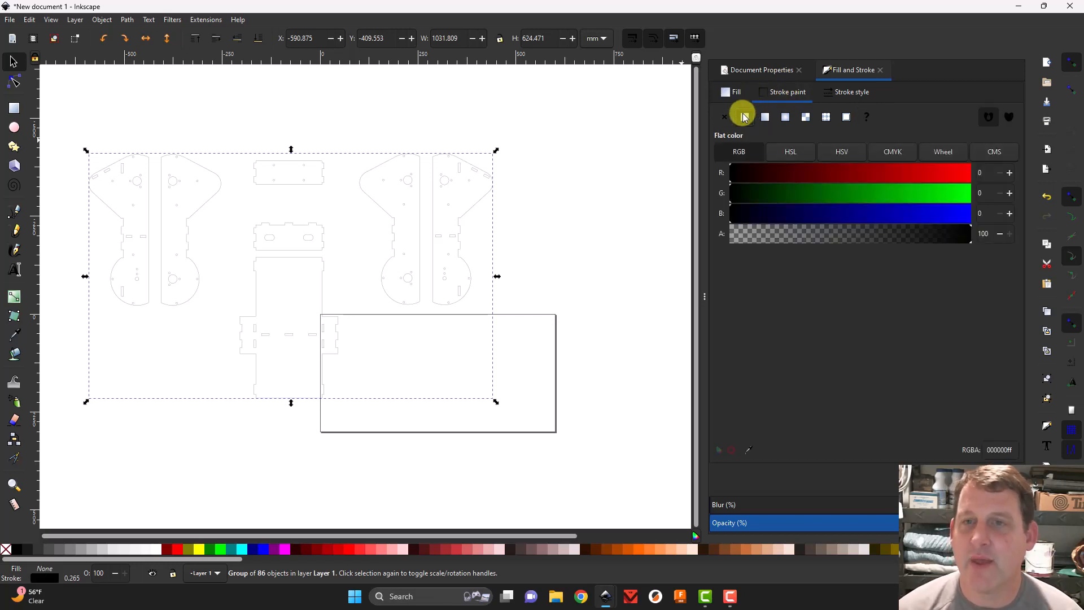
pyautogui.click(826, 152)
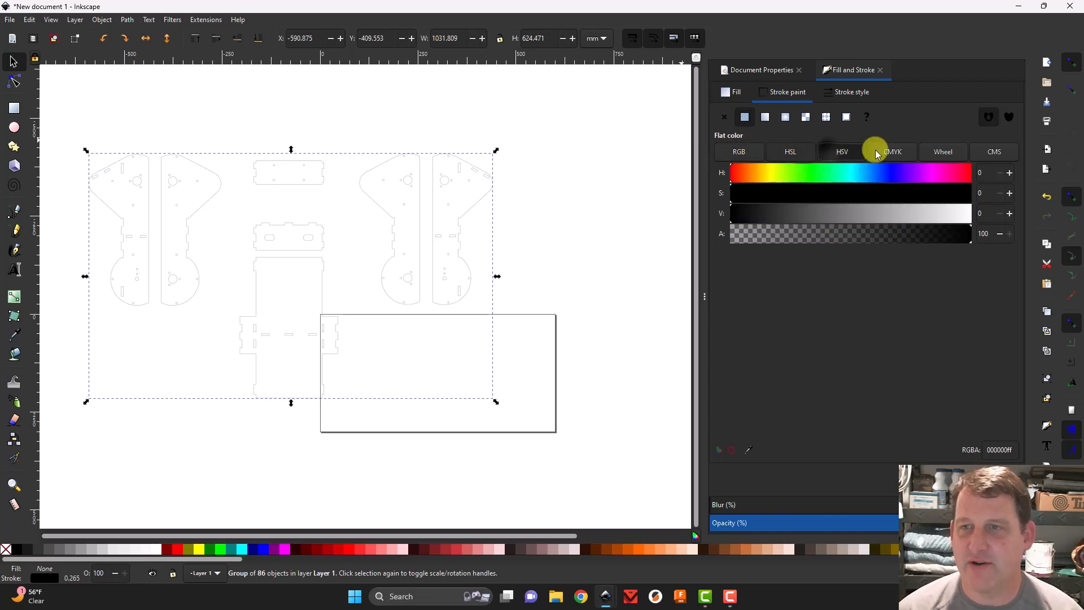
pyautogui.click(893, 152)
pyautogui.click(995, 151)
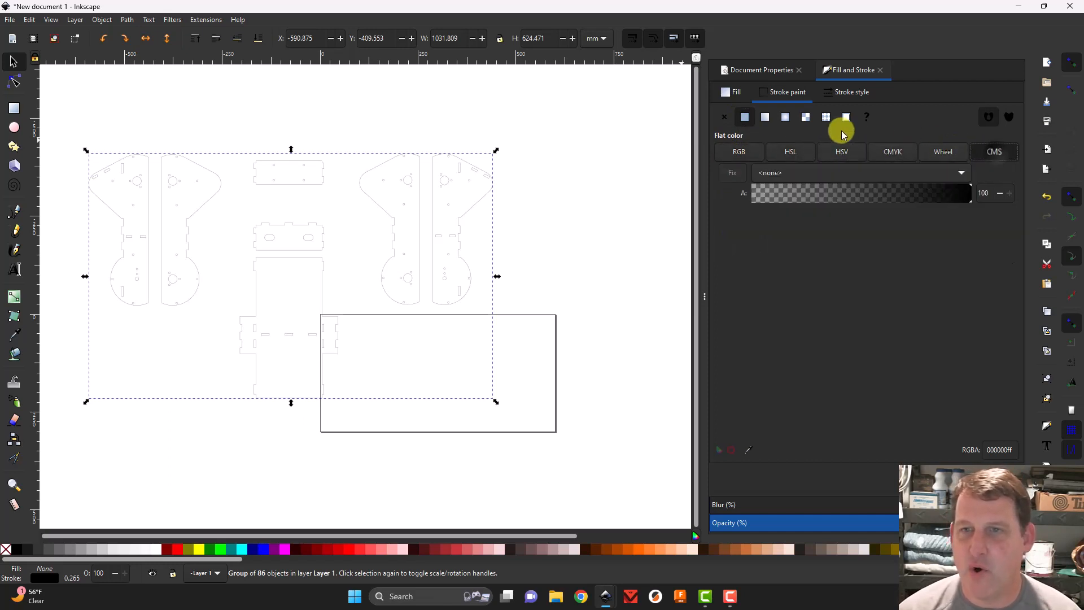
pyautogui.click(738, 152)
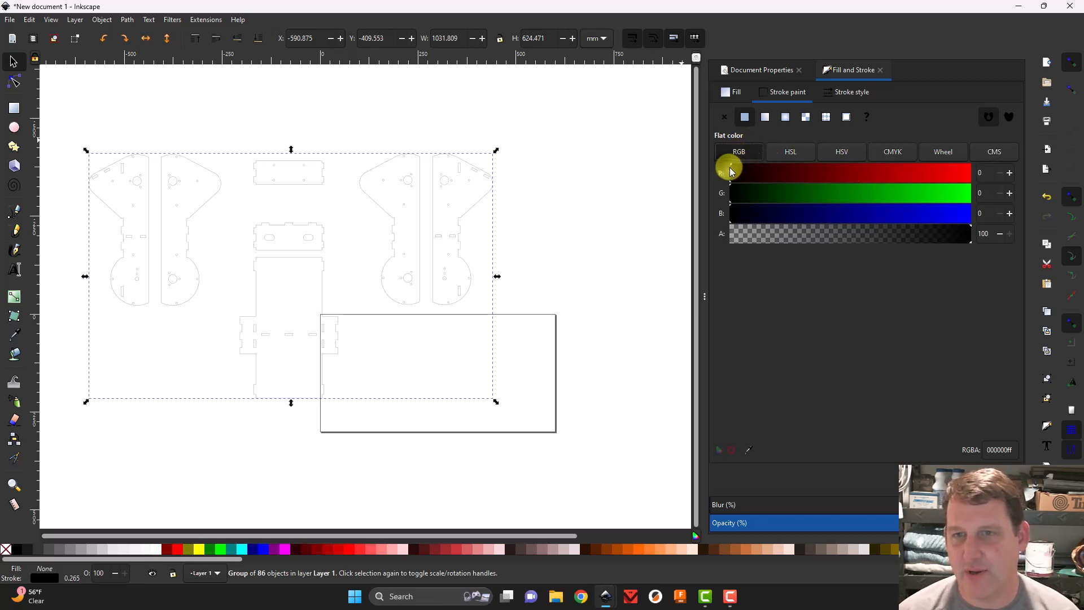
pyautogui.moveTo(755, 168); pyautogui.dragTo(996, 169)
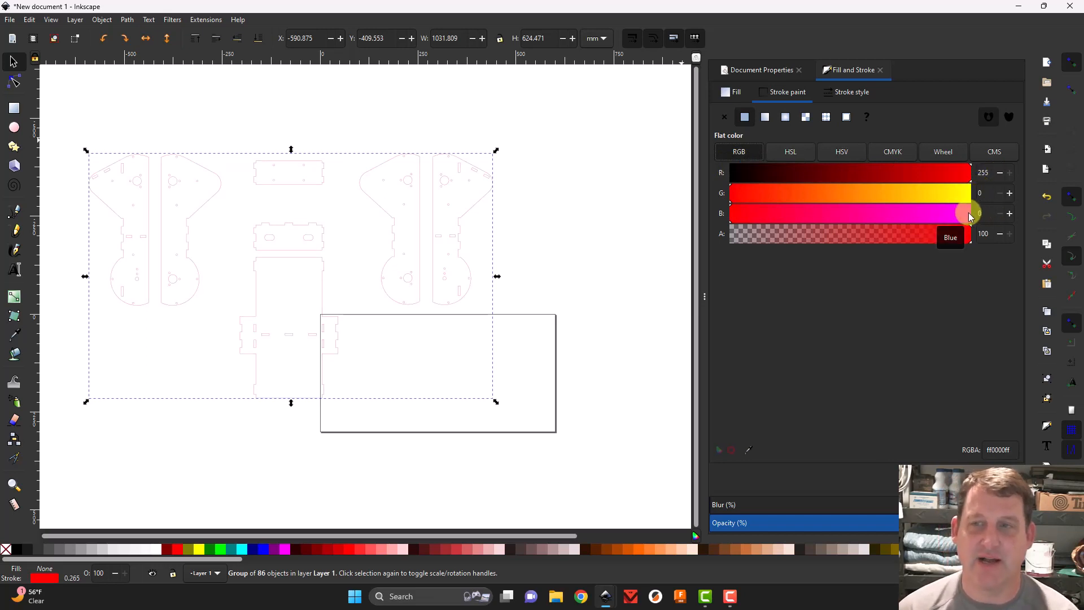
pyautogui.click(1000, 172)
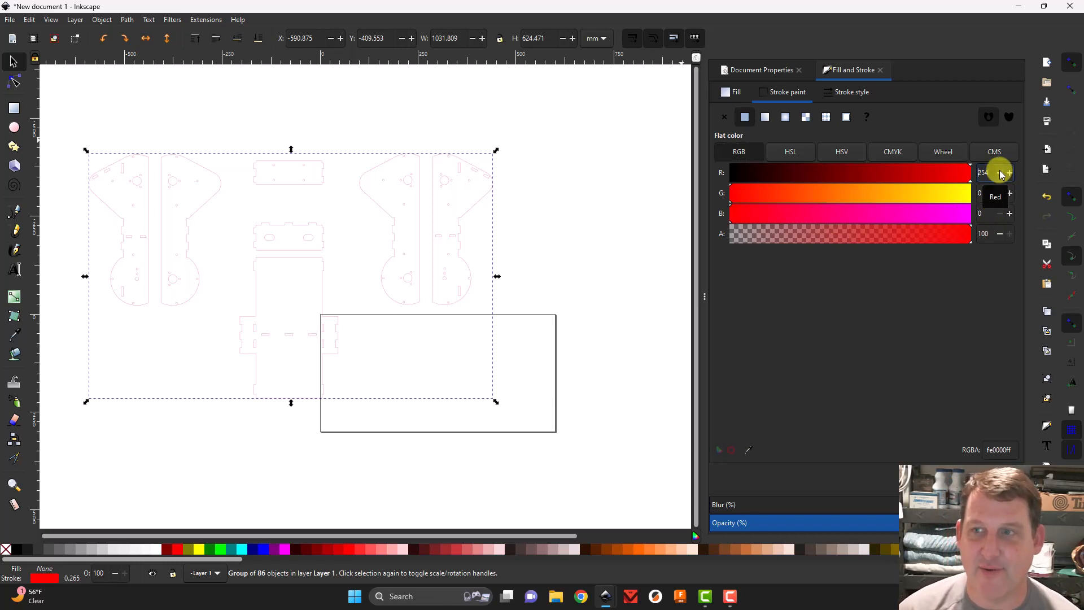
pyautogui.click(1010, 173)
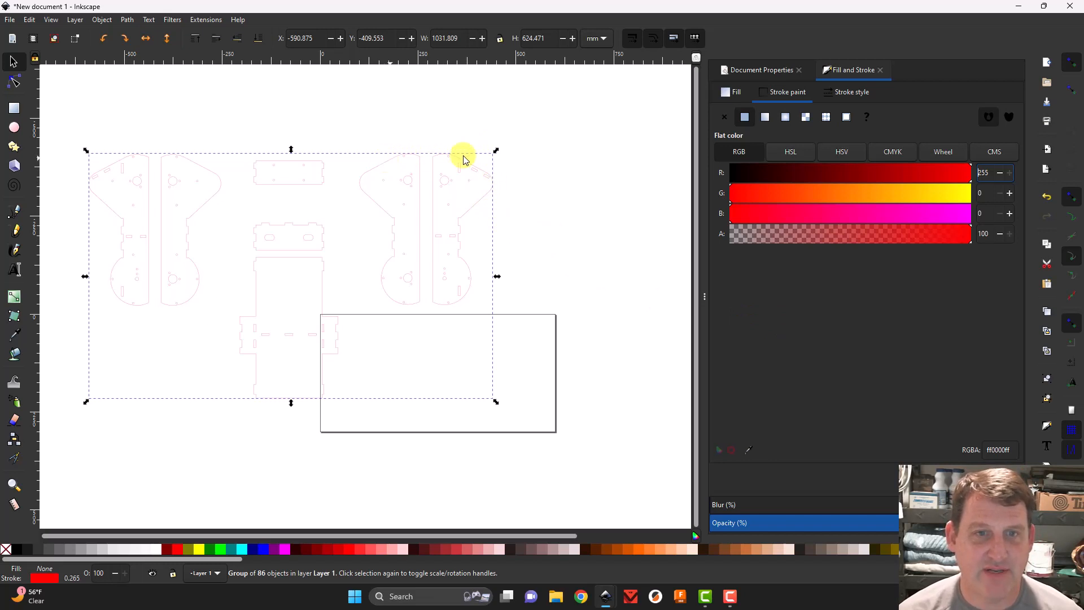
# Reselect the whole panel group and move it to about X -451 mm, Y -415 mm
pyautogui.click(530, 162)
pyautogui.click(482, 166)
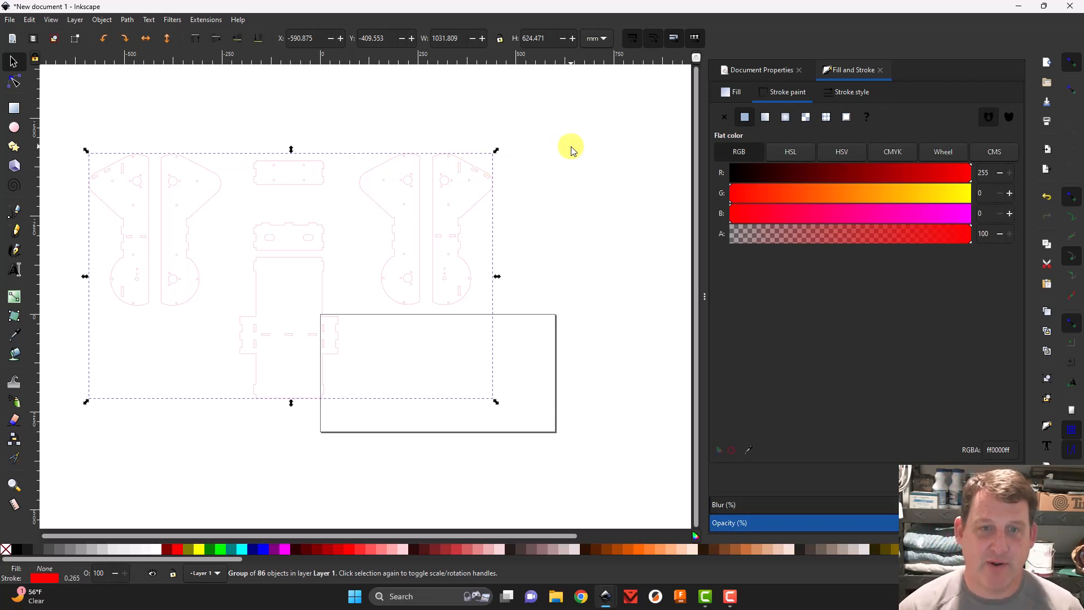
pyautogui.click(460, 283)
pyautogui.moveTo(458, 221)
pyautogui.mouseDown()
pyautogui.moveTo(535, 295)
pyautogui.moveTo(646, 310)
pyautogui.moveTo(594, 310)
pyautogui.moveTo(368, 147)
pyautogui.moveTo(518, 231)
pyautogui.mouseUp()
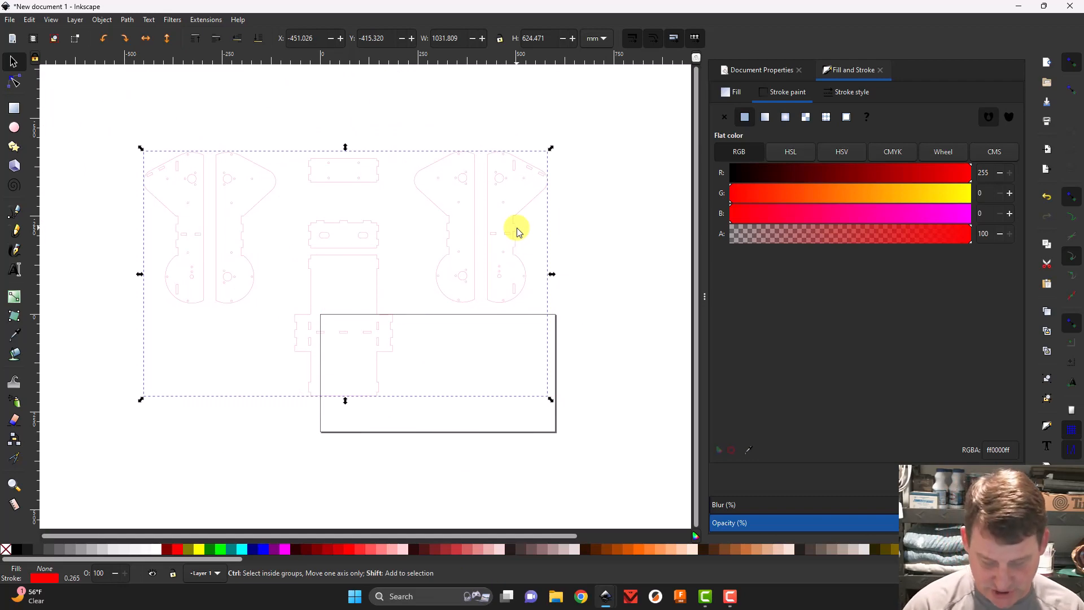
# Ungroup the imported panel drawing into separate paths and clear the selection
pyautogui.hotkey('ctrl', 'shift', 'g')
pyautogui.hotkey('ctrl', 'shift', 'g')
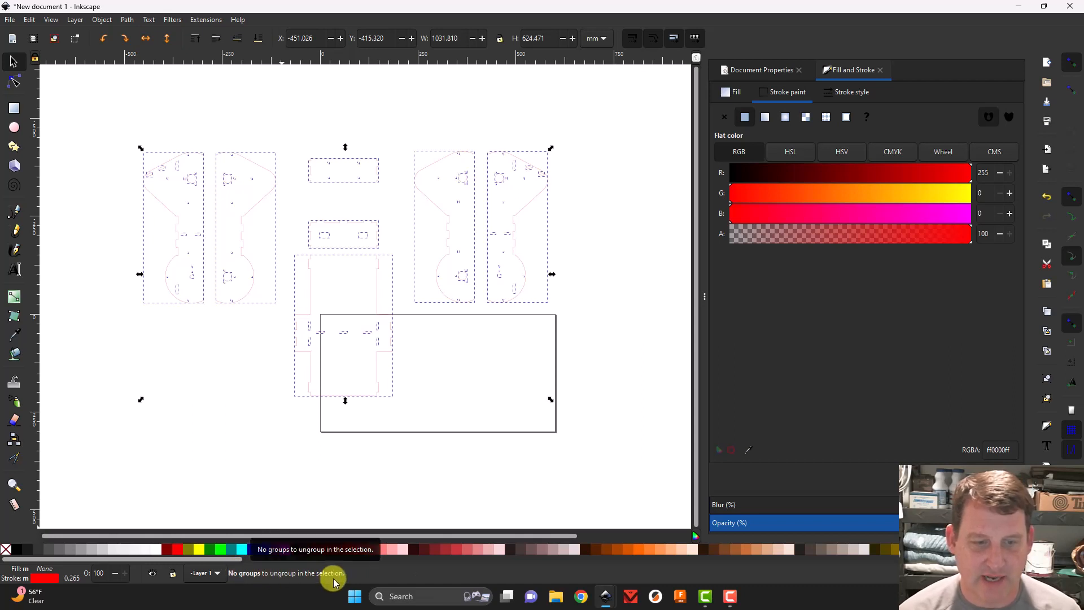
pyautogui.click(517, 483)
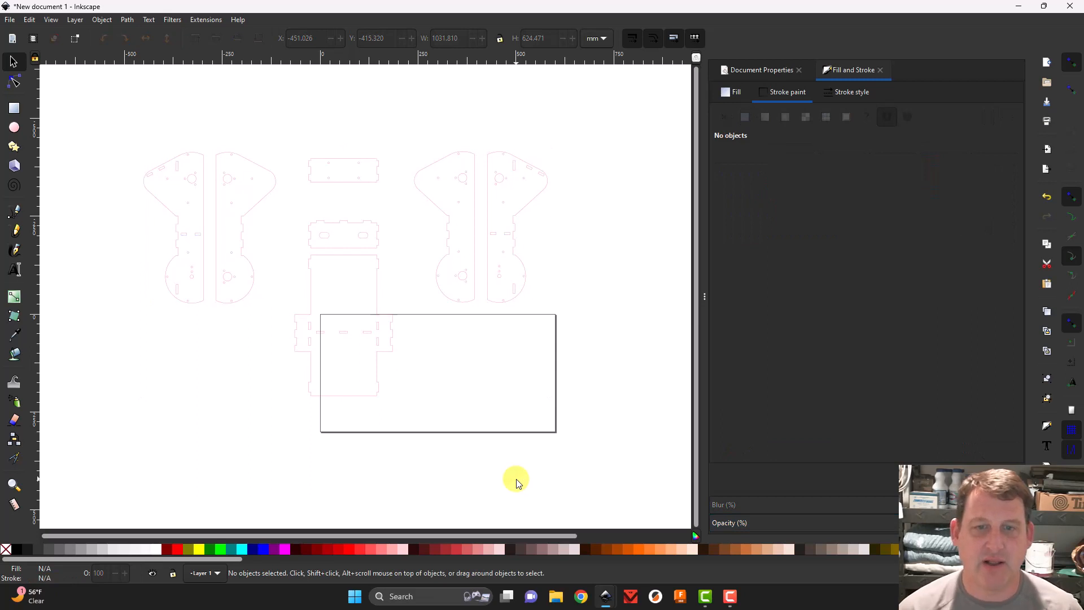
# Try moving only the outline of the rightmost side panel without its holes and slots, and undo the move
pyautogui.scroll(-2, 535, 164)
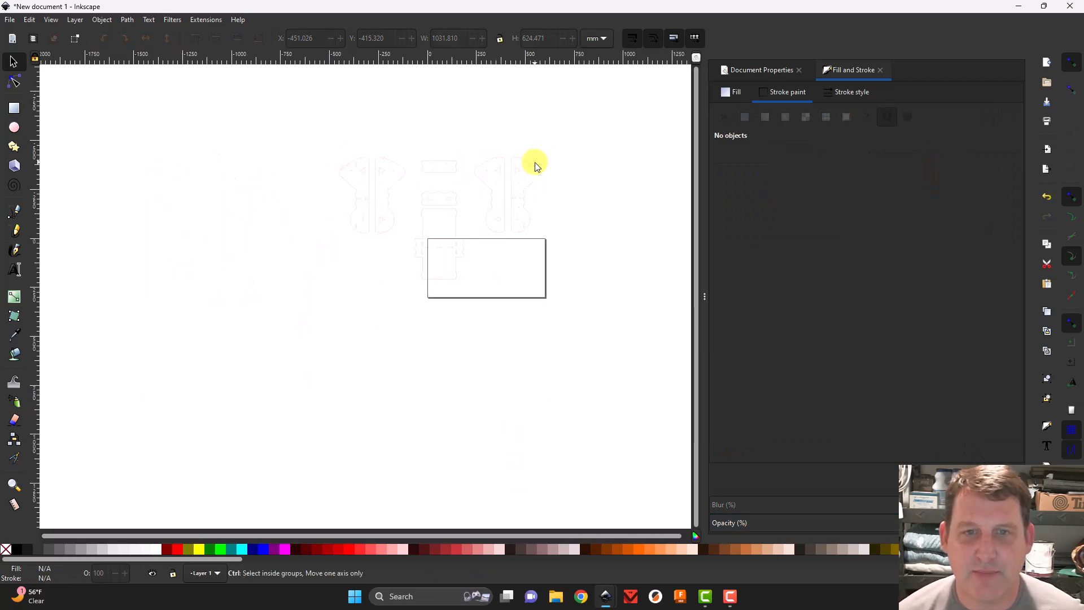
pyautogui.scroll(4, 535, 165)
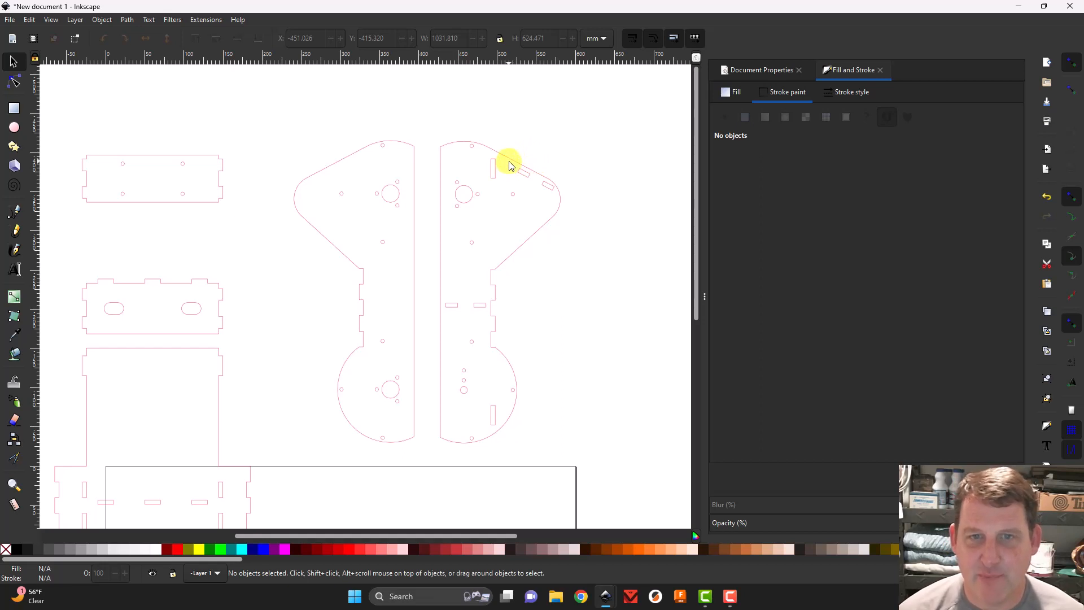
pyautogui.moveTo(510, 161)
pyautogui.mouseDown()
pyautogui.moveTo(687, 193)
pyautogui.moveTo(629, 241)
pyautogui.mouseUp()
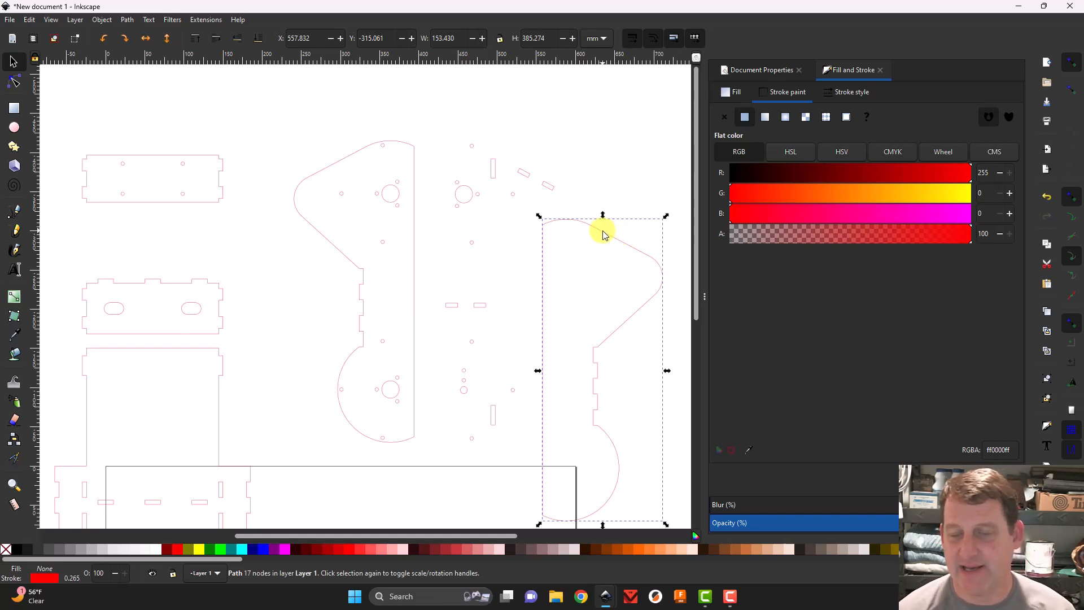
pyautogui.press('ctrl')
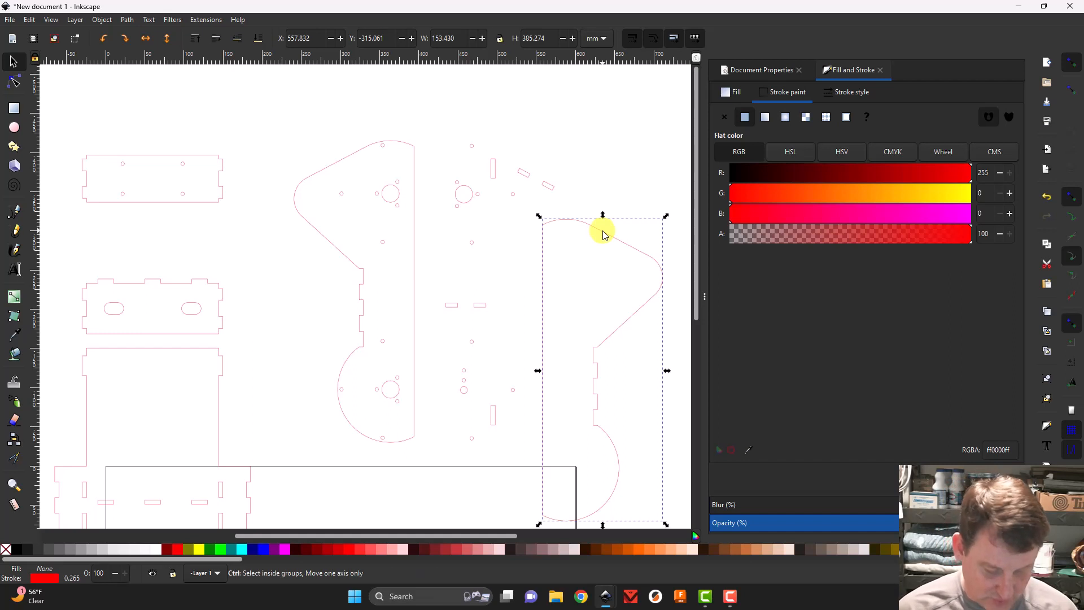
pyautogui.hotkey('ctrl', 'z')
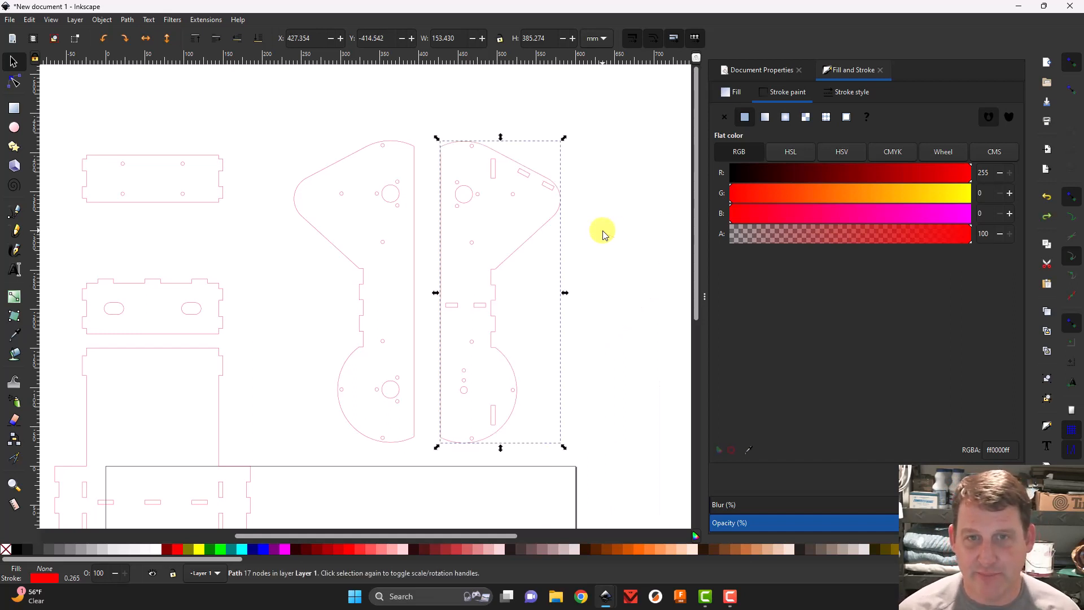
pyautogui.click(602, 233)
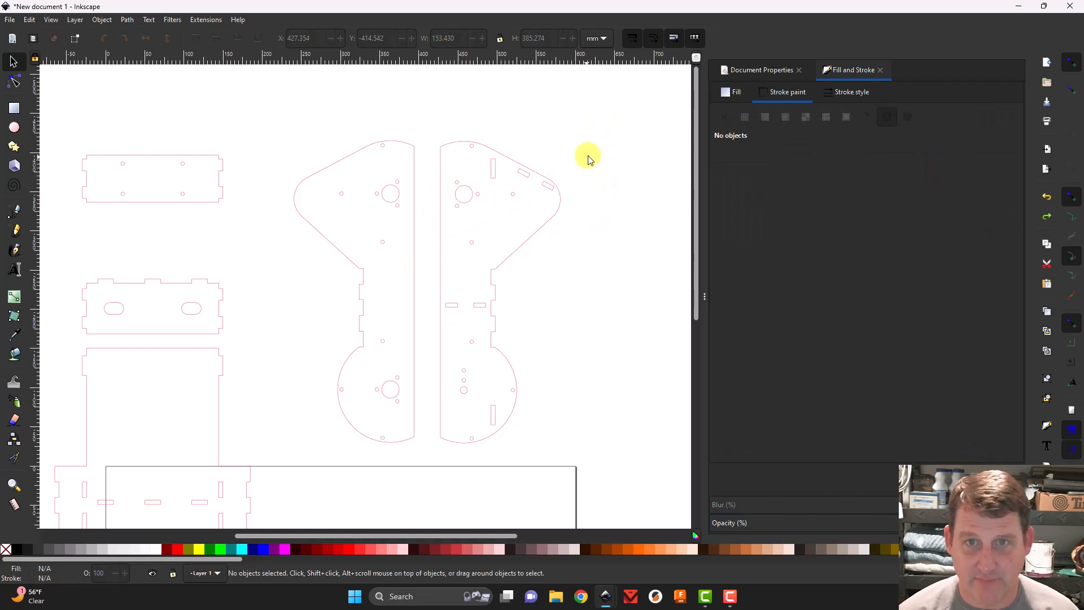
# Group the rightmost side panel's outline with its holes and slots, and move it up and right, away from the neighbouring panel
pyautogui.moveTo(613, 109)
pyautogui.mouseDown()
pyautogui.moveTo(446, 334)
pyautogui.moveTo(424, 459)
pyautogui.mouseUp()
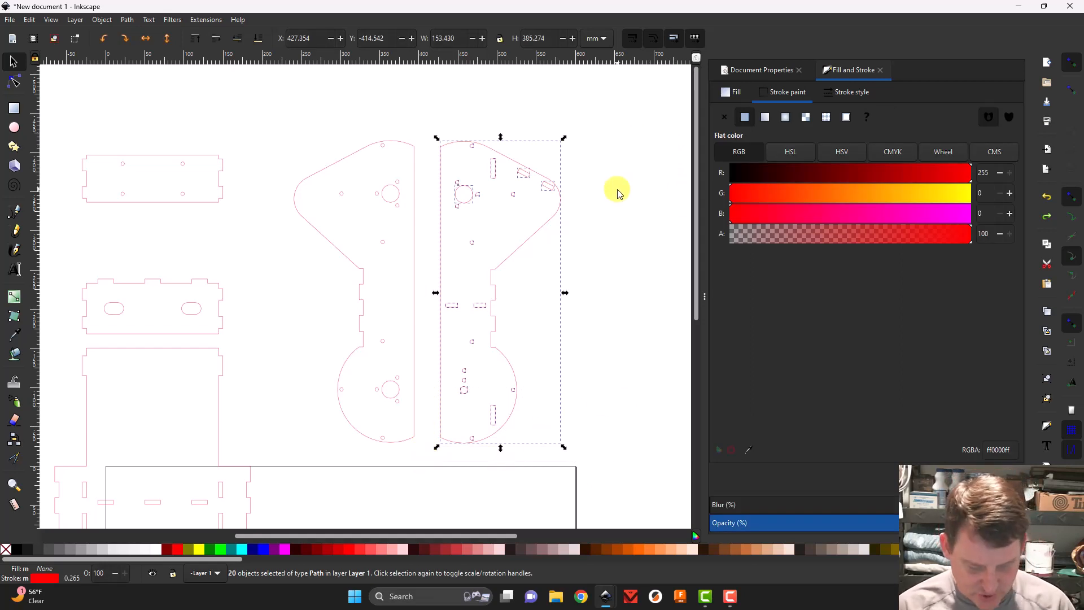
pyautogui.press('ctrl')
pyautogui.hotkey('ctrl', 'g')
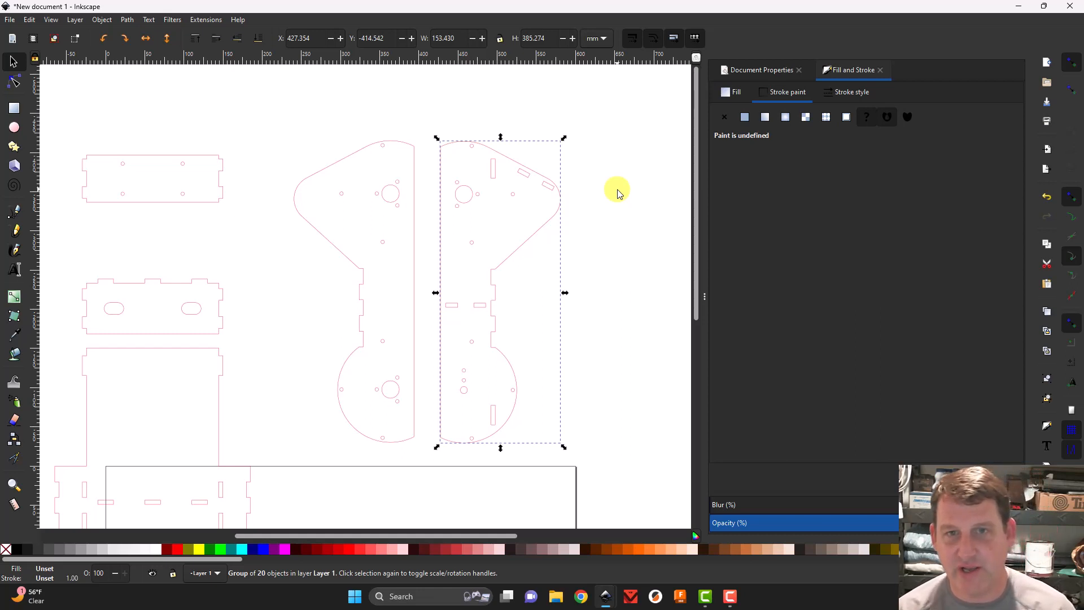
pyautogui.click(618, 194)
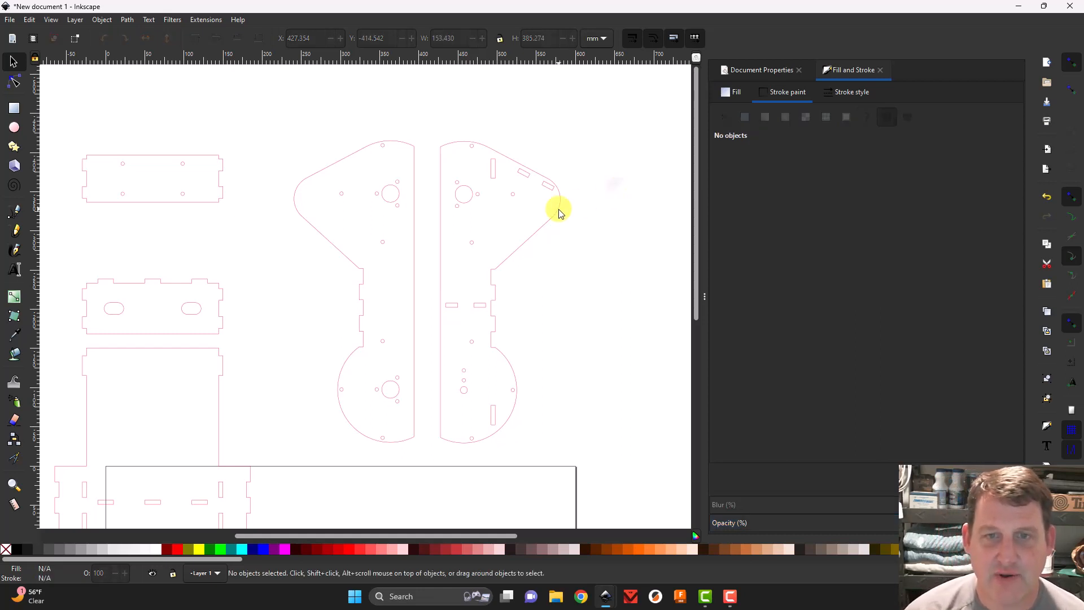
pyautogui.moveTo(562, 213); pyautogui.dragTo(648, 182)
# Select the entire neighbouring side panel, outline and holes included, and group its 15 paths
pyautogui.moveTo(434, 123)
pyautogui.mouseDown()
pyautogui.moveTo(317, 363)
pyautogui.moveTo(295, 464)
pyautogui.moveTo(270, 462)
pyautogui.mouseUp()
pyautogui.press('ctrl')
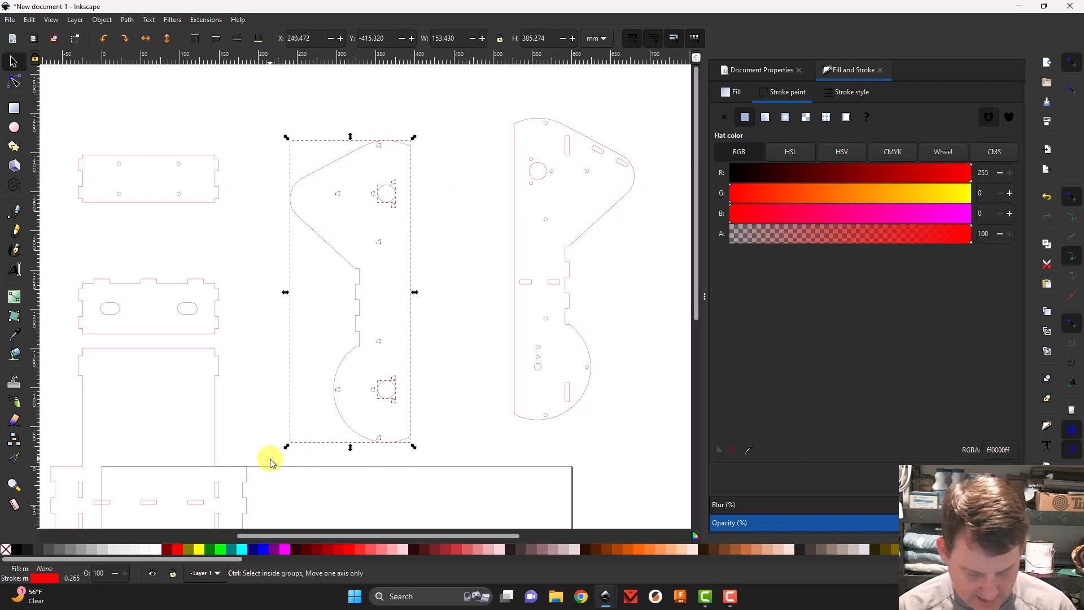
pyautogui.click(465, 242)
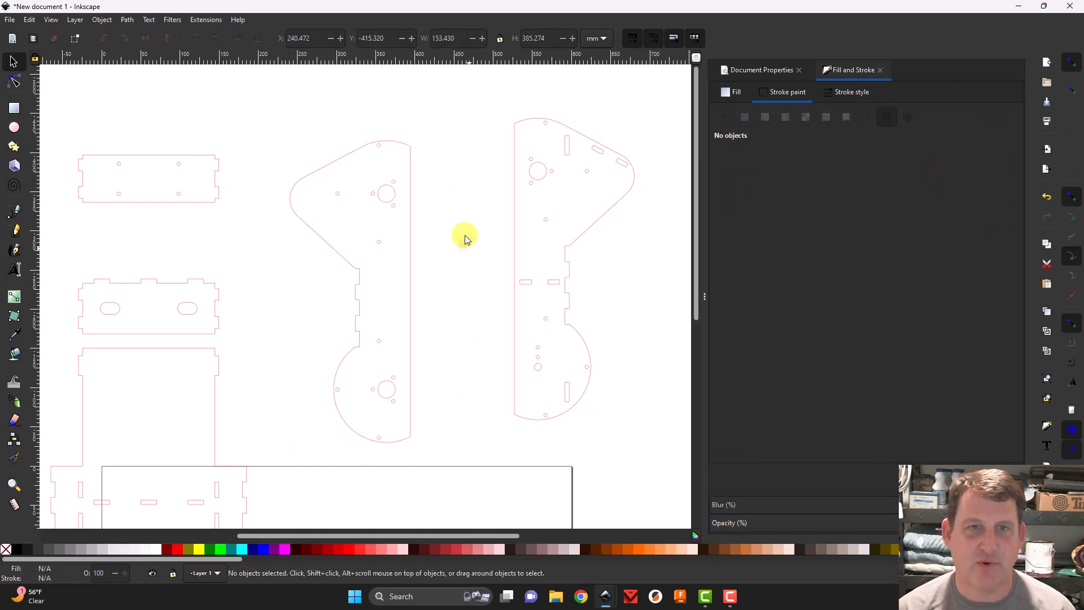
pyautogui.moveTo(453, 114)
pyautogui.mouseDown()
pyautogui.moveTo(346, 303)
pyautogui.moveTo(307, 481)
pyautogui.moveTo(314, 453)
pyautogui.mouseUp()
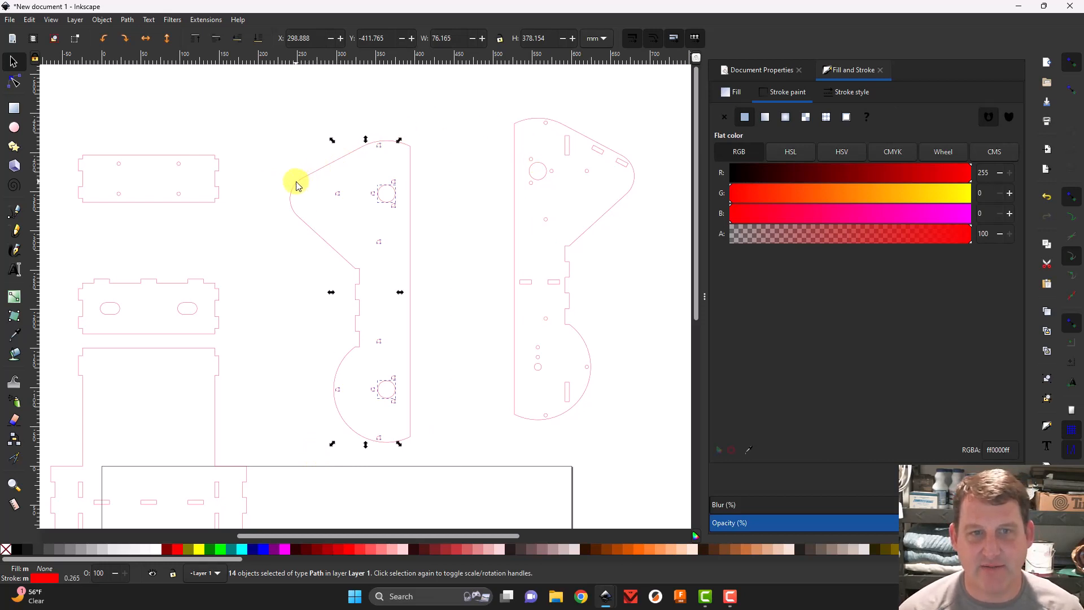
pyautogui.moveTo(455, 115); pyautogui.dragTo(272, 479)
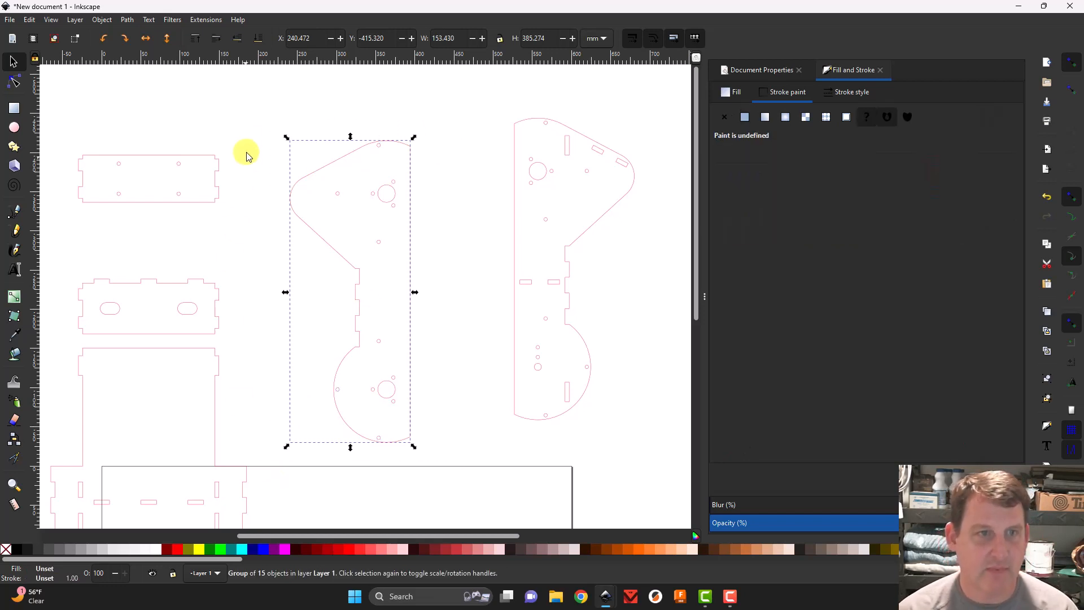
# Group each middle panel separately with its cutouts: the four-hole rectangle, the panel with two rounded slots, and the large cross-shaped panel
pyautogui.moveTo(249, 139)
pyautogui.mouseDown()
pyautogui.moveTo(157, 232)
pyautogui.moveTo(49, 225)
pyautogui.mouseUp()
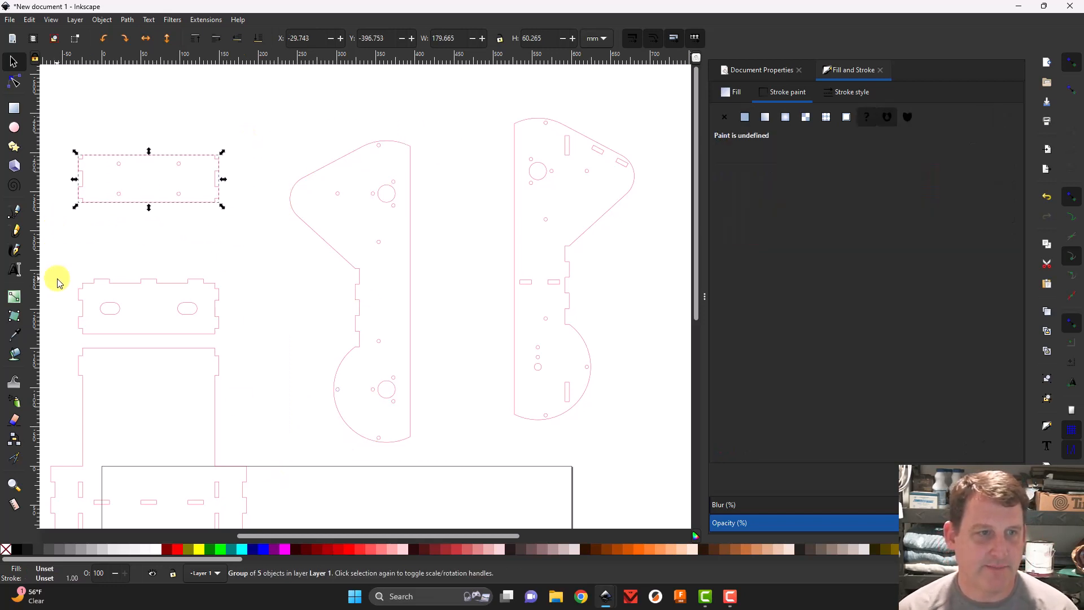
pyautogui.moveTo(66, 261); pyautogui.dragTo(215, 347)
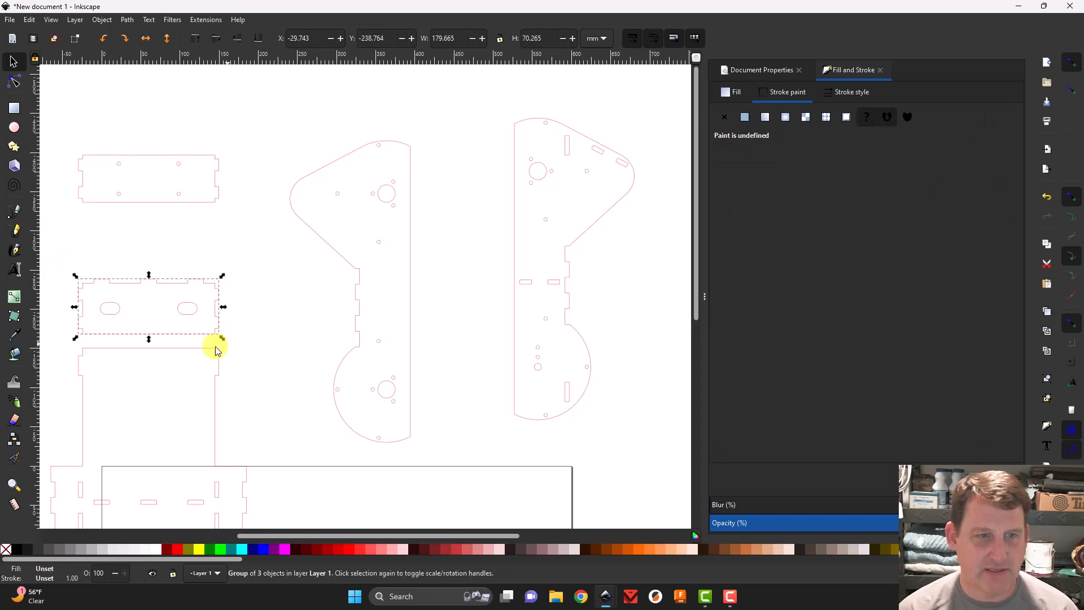
pyautogui.scroll(-2, 230, 425)
pyautogui.scroll(-6, 232, 427)
pyautogui.moveTo(242, 431); pyautogui.dragTo(476, 440)
pyautogui.moveTo(252, 164); pyautogui.dragTo(511, 507)
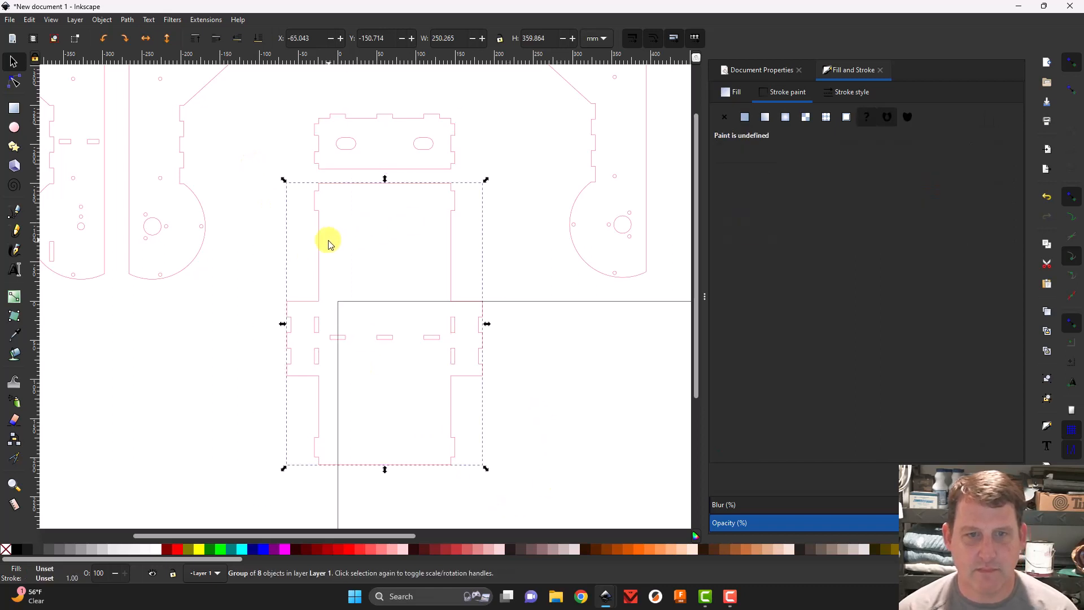
# Group each of the two leftmost side panels separately with its holes and slots, and clear the selection
pyautogui.keyDown('ctrl'); pyautogui.scroll(4, 293, 263); pyautogui.keyUp('ctrl')
pyautogui.keyDown('ctrl'); pyautogui.scroll(-6, 293, 263); pyautogui.keyUp('ctrl')
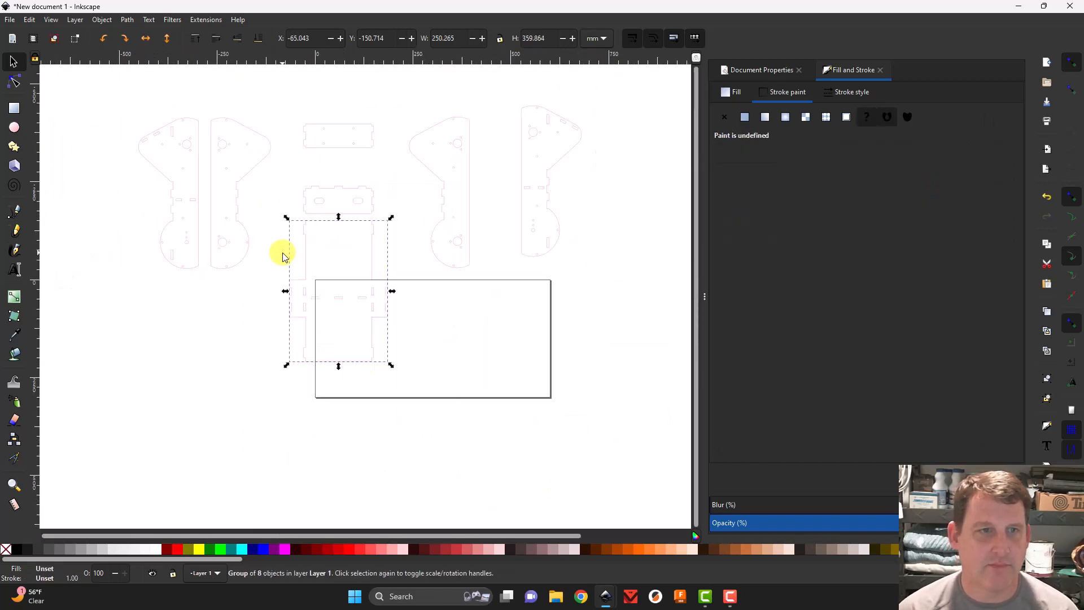
pyautogui.moveTo(281, 249); pyautogui.dragTo(326, 315)
pyautogui.moveTo(143, 154)
pyautogui.mouseDown()
pyautogui.moveTo(237, 322)
pyautogui.moveTo(246, 373)
pyautogui.mouseUp()
pyautogui.press('ctrl')
pyautogui.hotkey('ctrl', 'g')
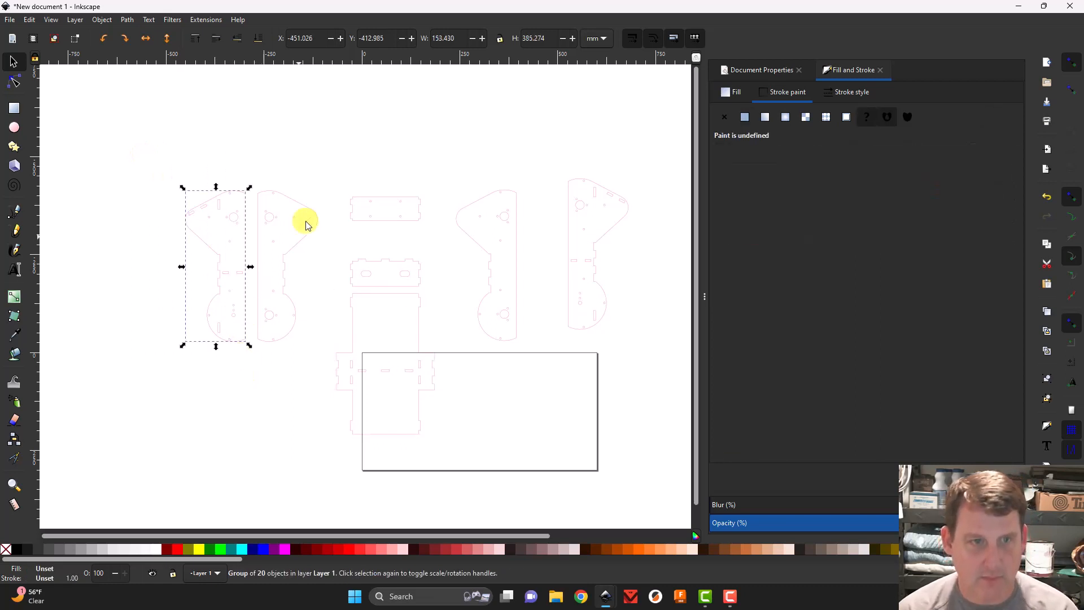
pyautogui.moveTo(327, 168)
pyautogui.mouseDown()
pyautogui.moveTo(225, 339)
pyautogui.moveTo(247, 378)
pyautogui.mouseUp()
pyautogui.click(259, 446)
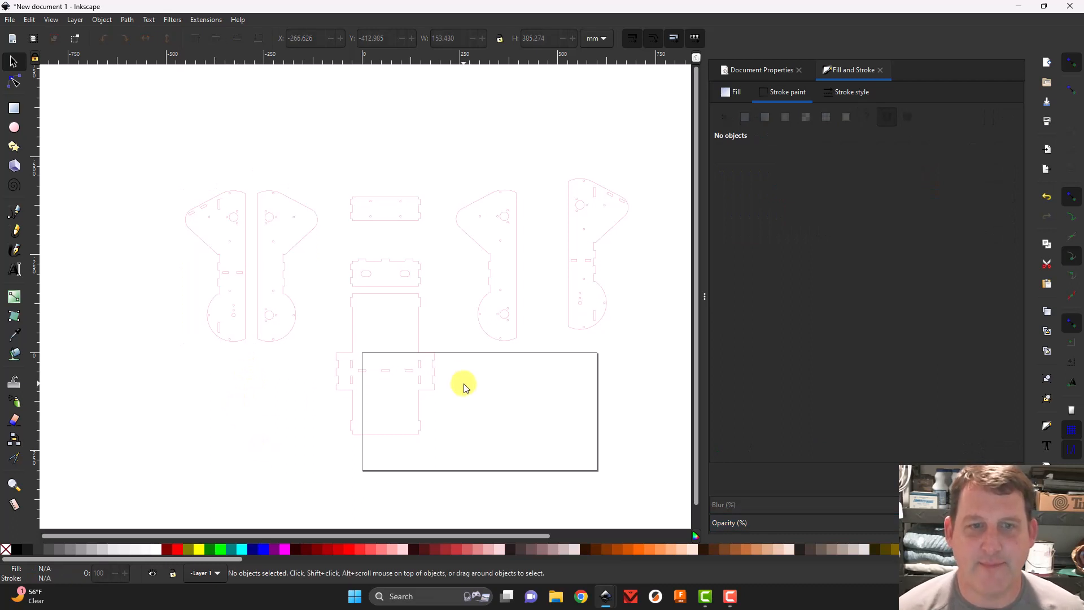
# Move the large cross-shaped panel onto the page, rotate it 90° counter-clockwise, and position it fully inside the page near the upper-left corner
pyautogui.click(434, 379)
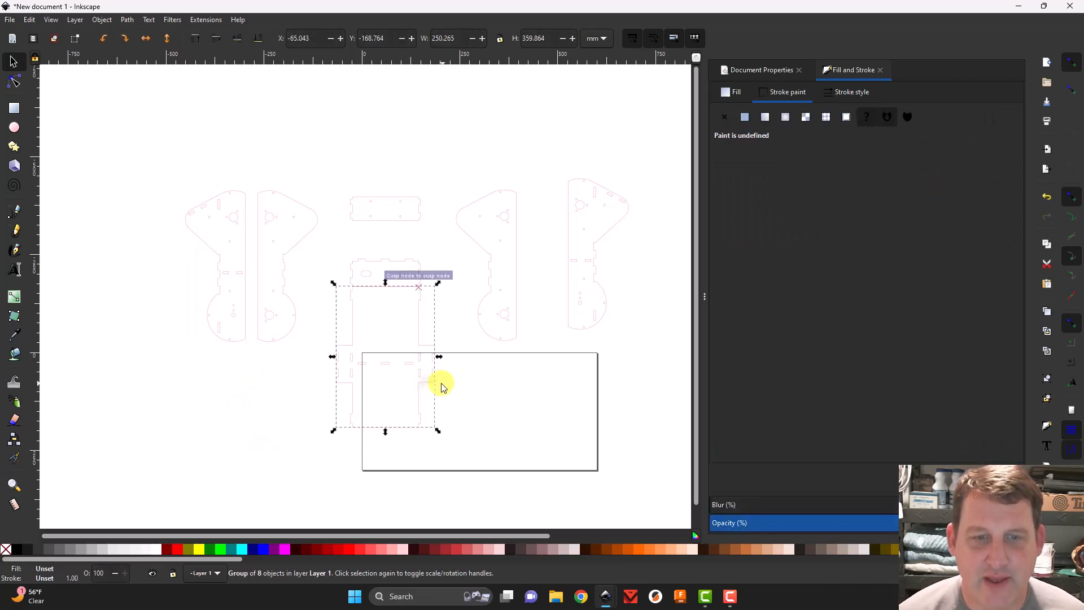
pyautogui.moveTo(433, 384); pyautogui.dragTo(468, 448)
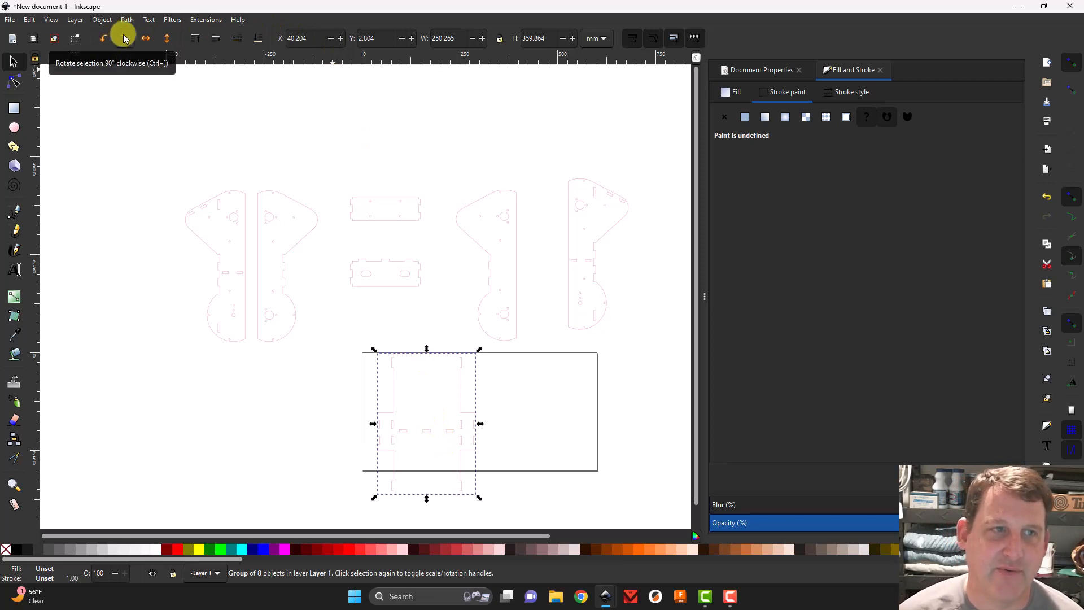
pyautogui.click(100, 37)
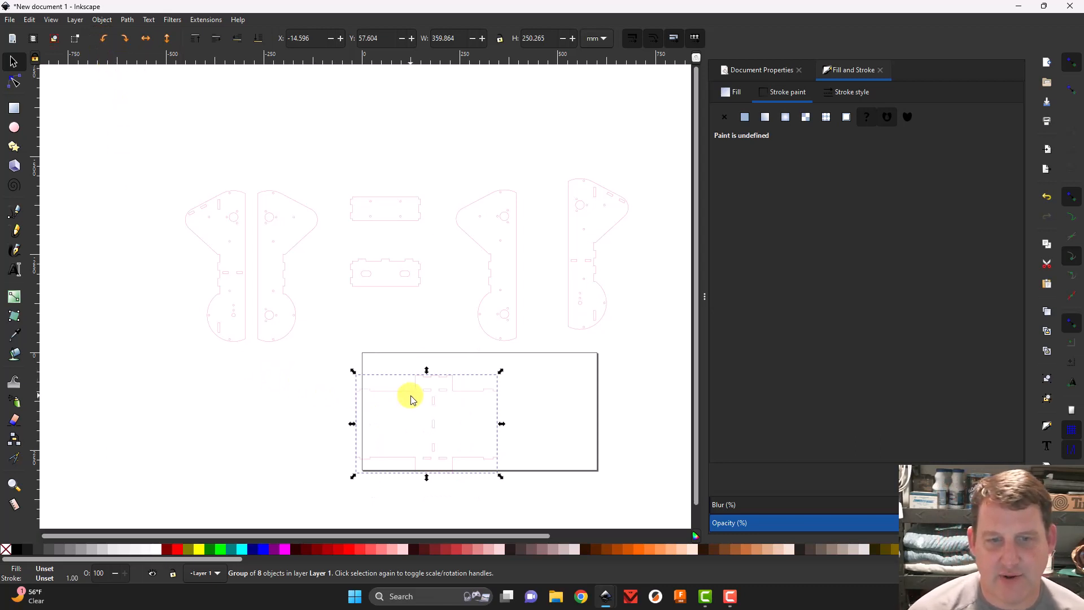
pyautogui.moveTo(410, 396); pyautogui.dragTo(421, 376)
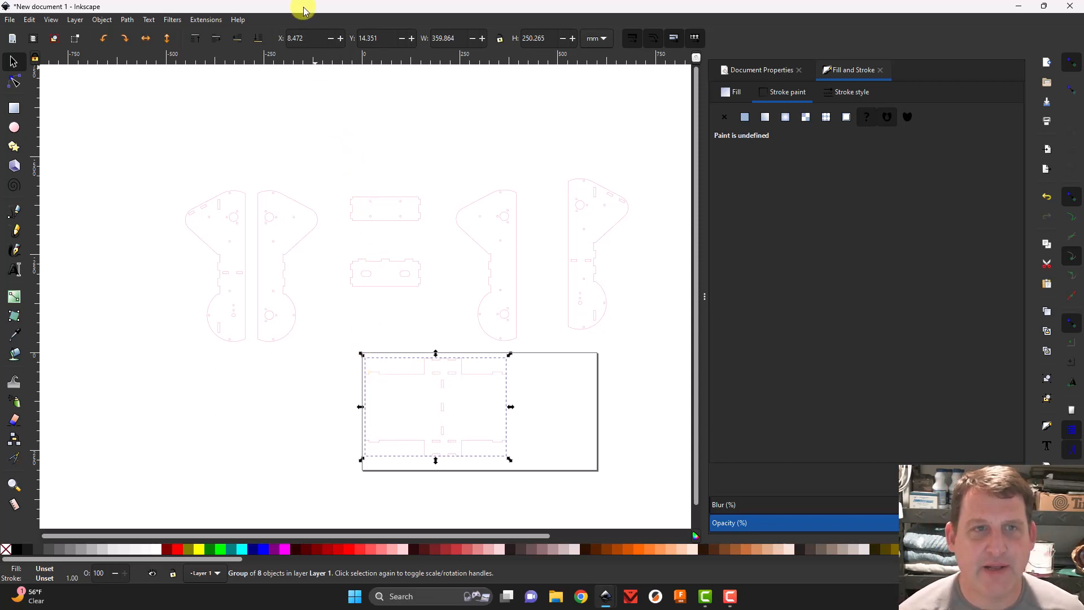
# Set the large cross-shaped panel's position to X 1 mm and Y 1 mm, and clear the selection
pyautogui.click(287, 37)
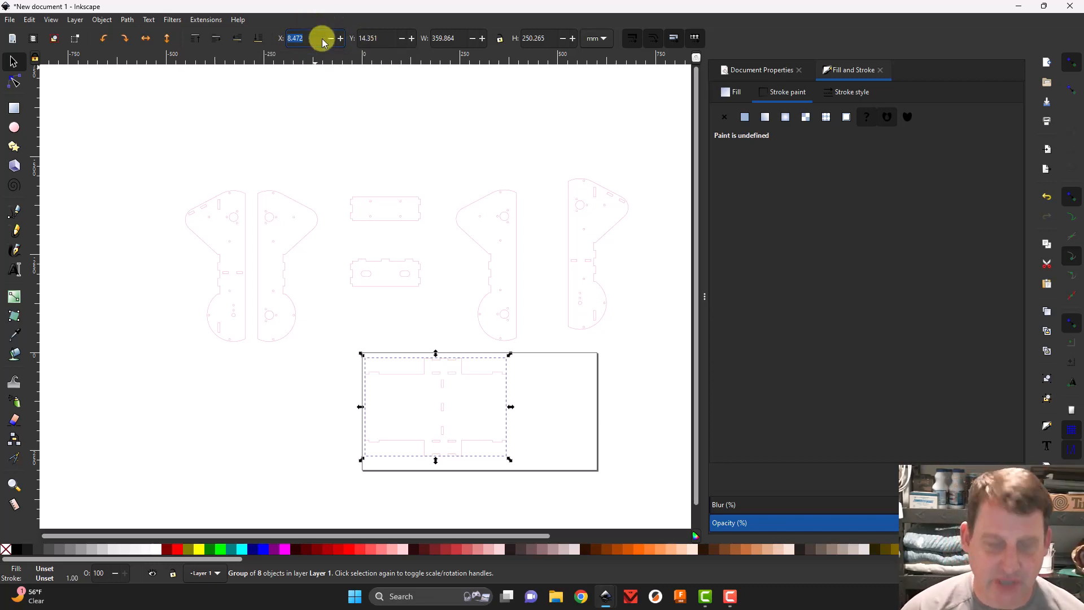
pyautogui.write('1')
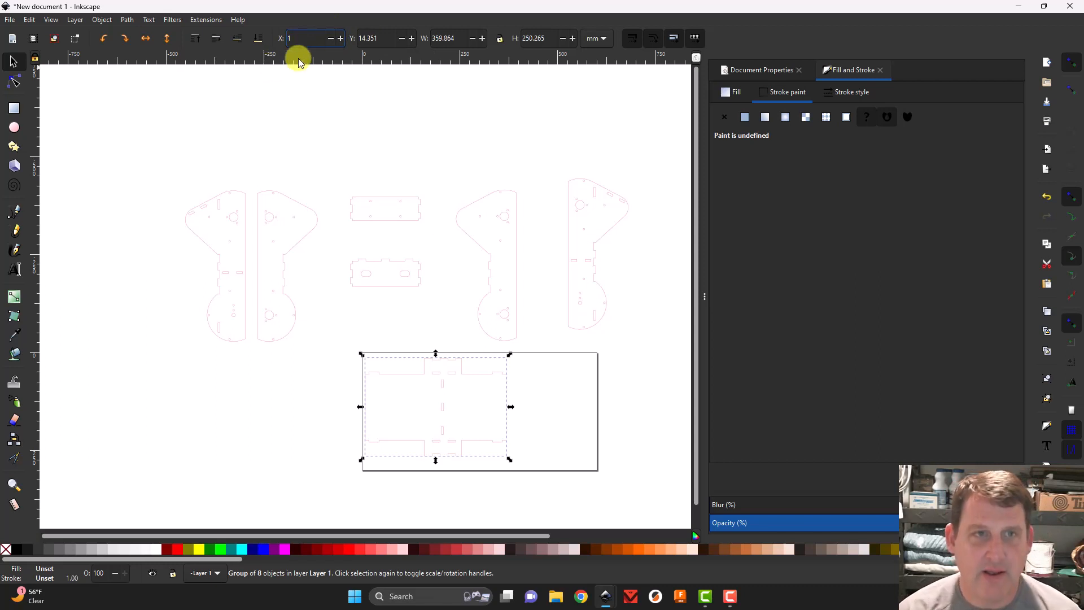
pyautogui.click(380, 39)
pyautogui.moveTo(381, 39); pyautogui.dragTo(351, 38)
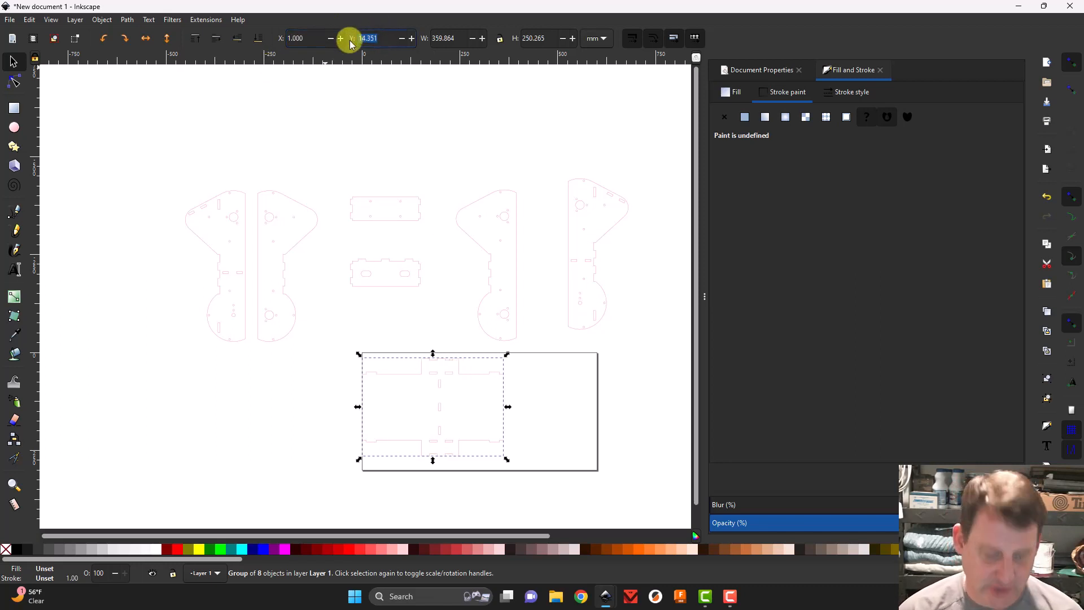
pyautogui.press('Return')
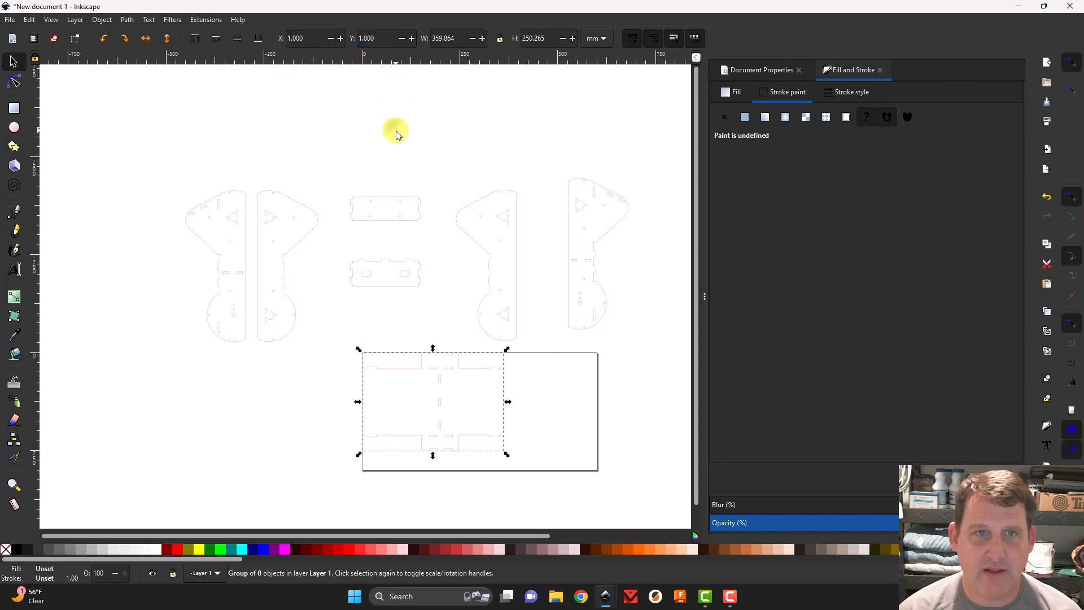
pyautogui.click(395, 128)
# Inspect the large panel against the page corner, and move the rightmost side panel farther right, to about X 616 mm, Y -448 mm
pyautogui.scroll(-2, 393, 370)
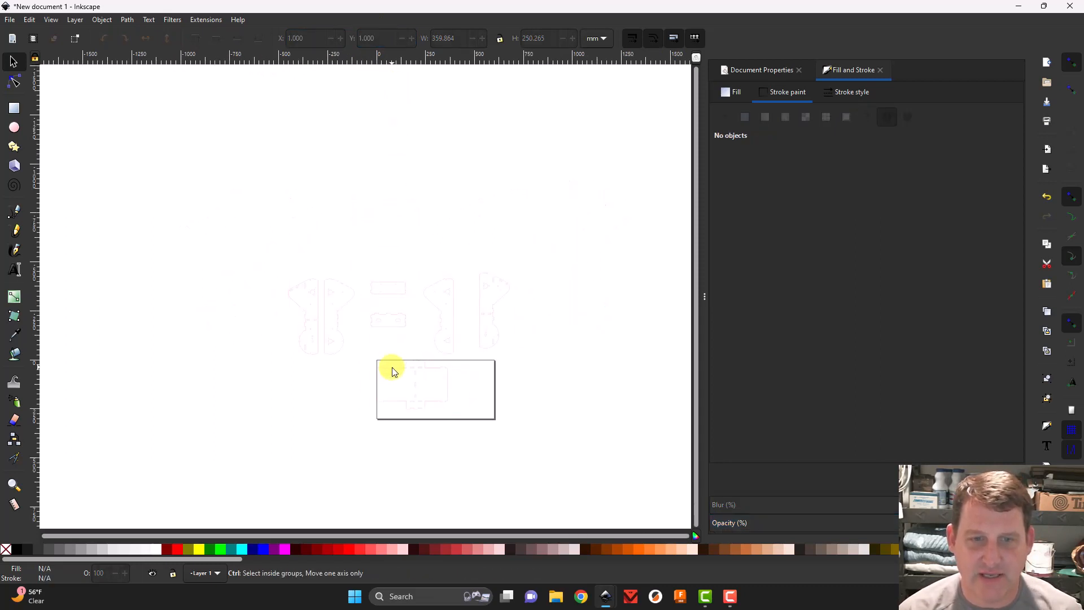
pyautogui.scroll(6, 394, 370)
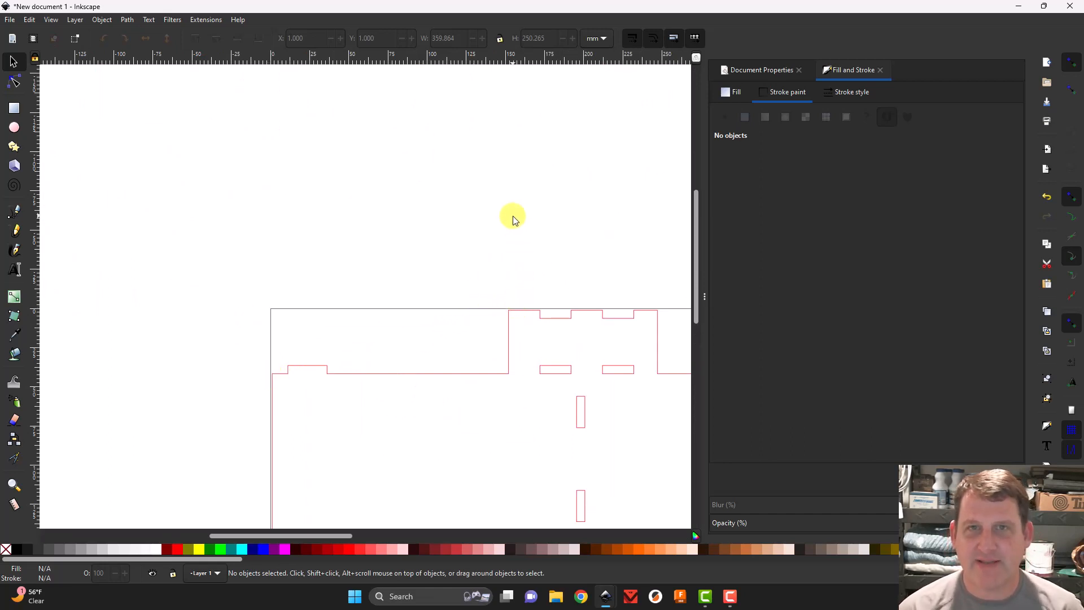
pyautogui.scroll(1, 514, 222)
pyautogui.scroll(-4, 514, 221)
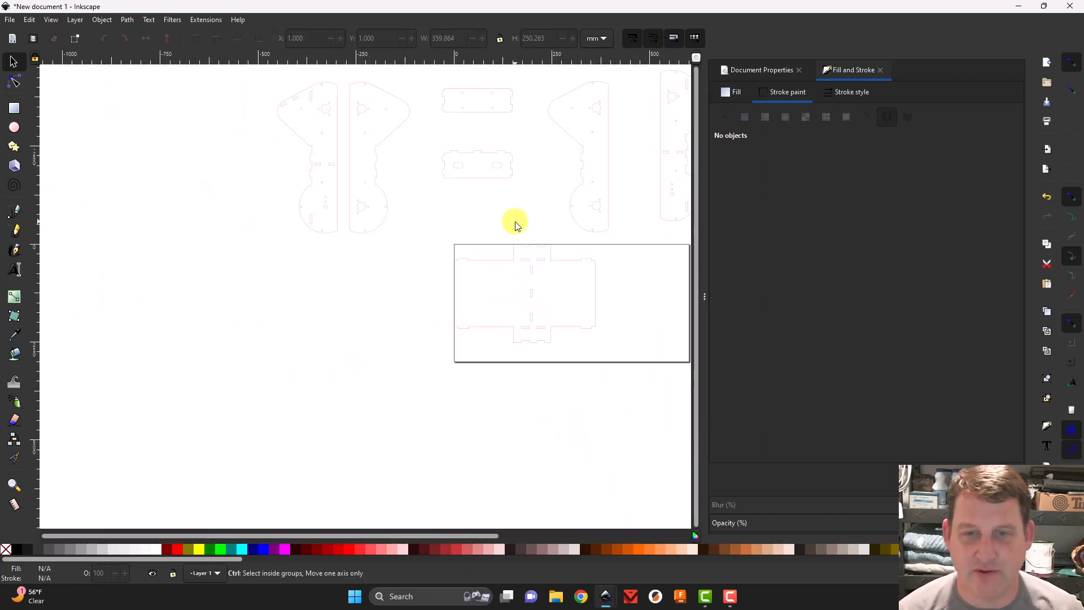
pyautogui.scroll(2, 515, 223)
pyautogui.moveTo(514, 223); pyautogui.dragTo(297, 186)
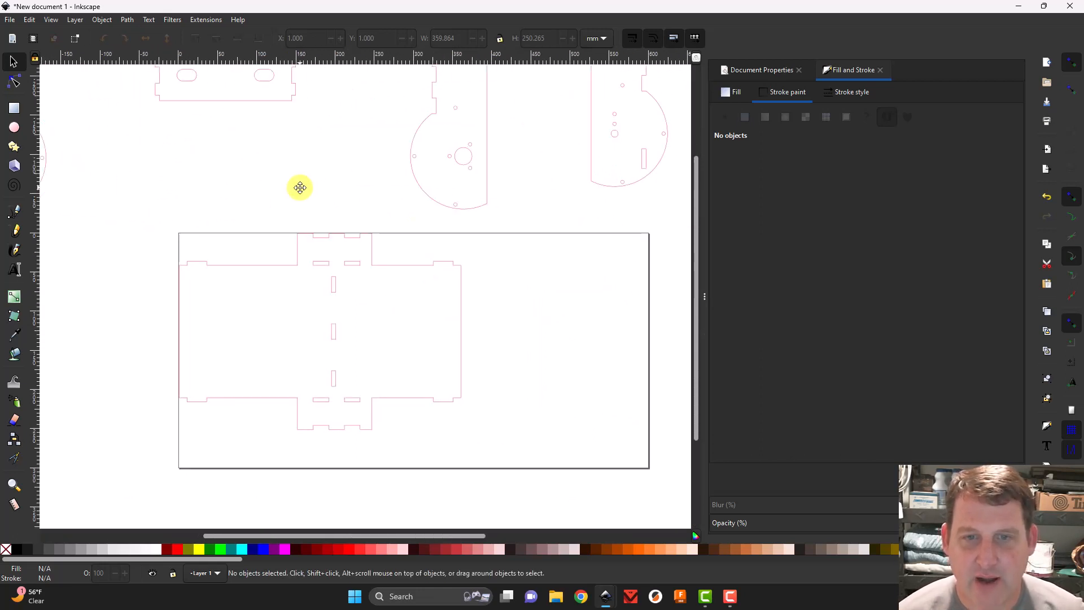
pyautogui.scroll(-2, 298, 186)
pyautogui.moveTo(509, 241); pyautogui.dragTo(542, 307)
pyautogui.moveTo(515, 163); pyautogui.dragTo(554, 153)
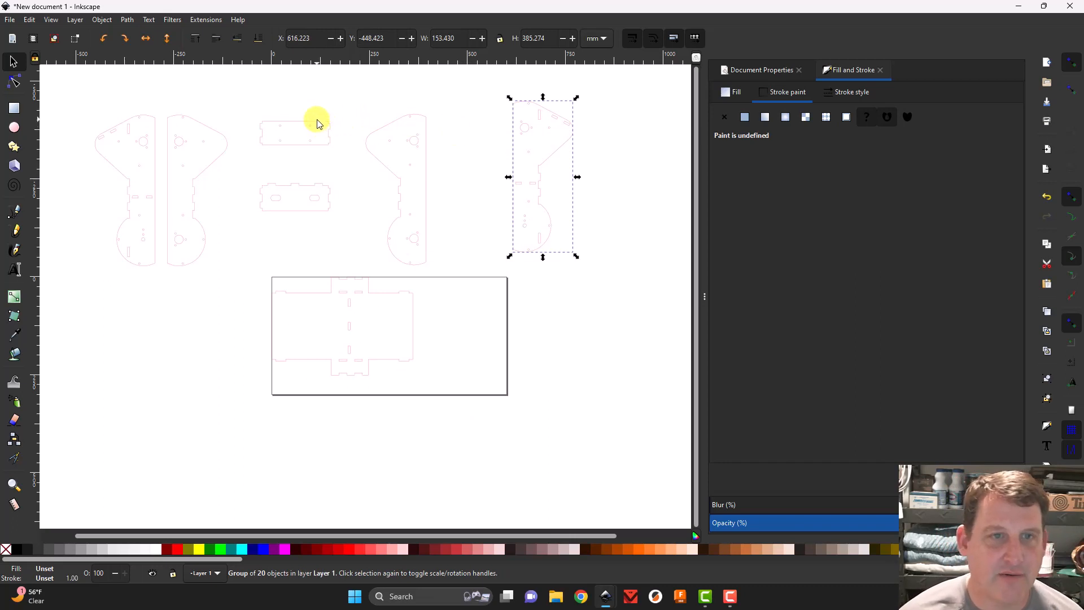
# Place the four-hole rectangular panel on the page just right of the large panel's upper half, opening the document's snap settings
pyautogui.moveTo(318, 124); pyautogui.dragTo(483, 299)
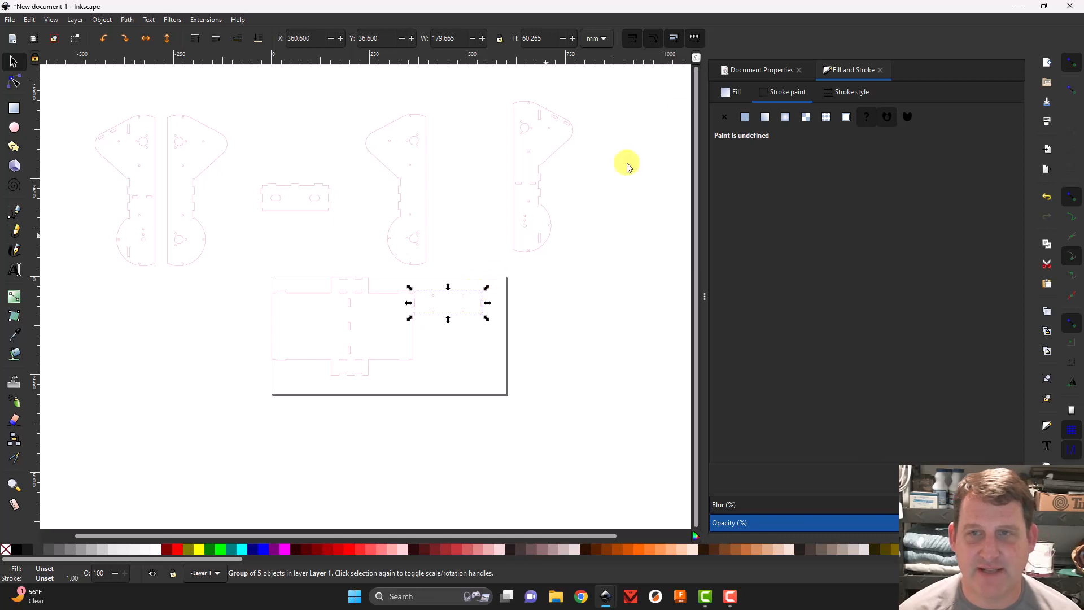
pyautogui.click(773, 76)
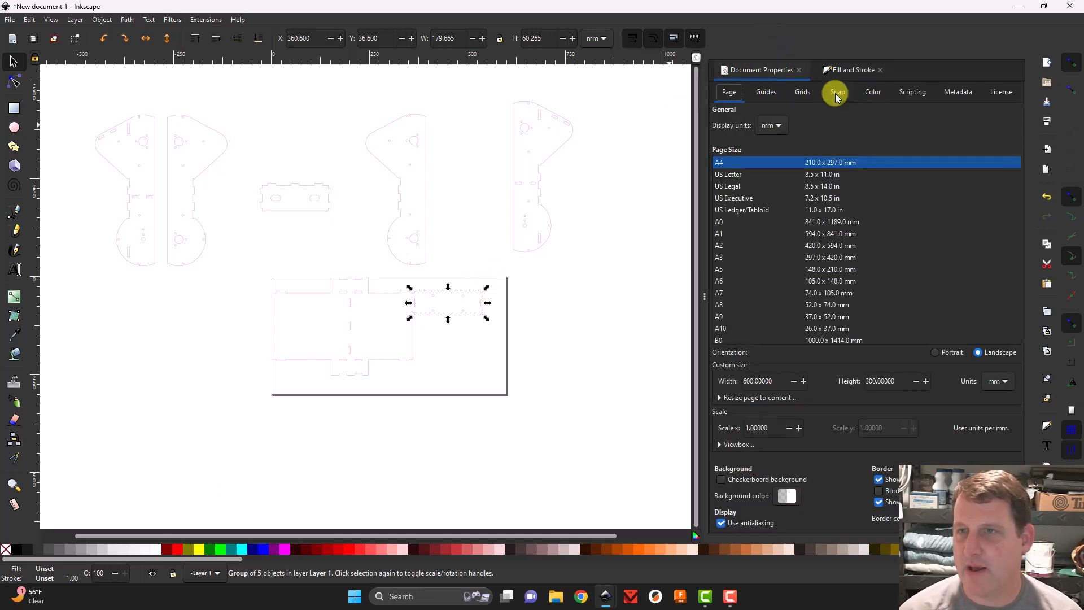
pyautogui.click(838, 93)
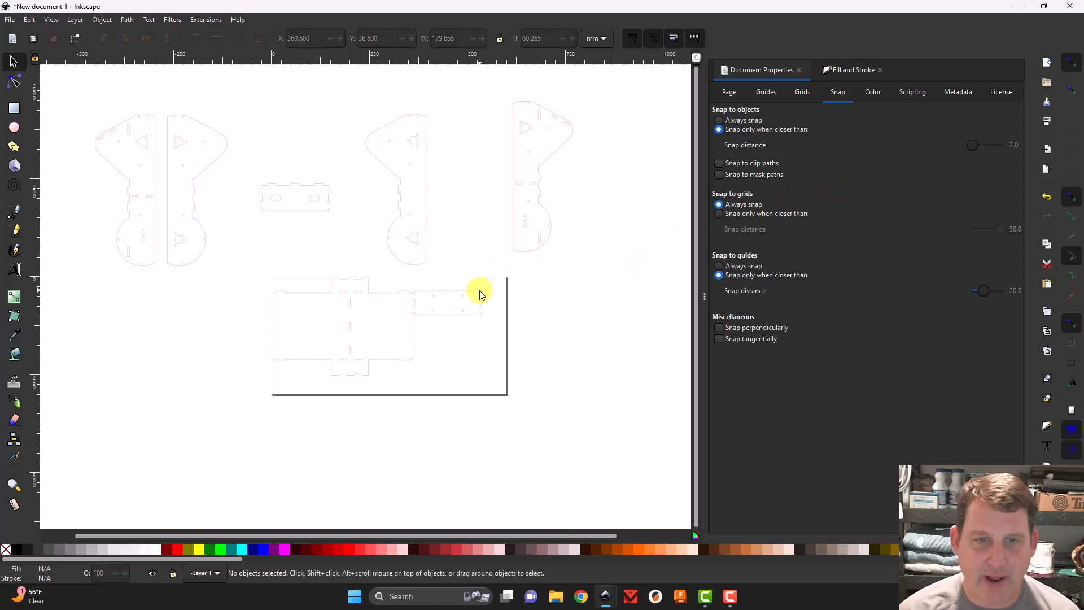
pyautogui.moveTo(480, 292)
pyautogui.mouseDown()
pyautogui.moveTo(505, 296)
pyautogui.moveTo(487, 286)
pyautogui.mouseUp()
# Place the panel with two rounded slots directly below the four-hole panel on the page, at about X 370 mm, Y 83 mm
pyautogui.moveTo(325, 193); pyautogui.dragTo(484, 319)
pyautogui.click(543, 332)
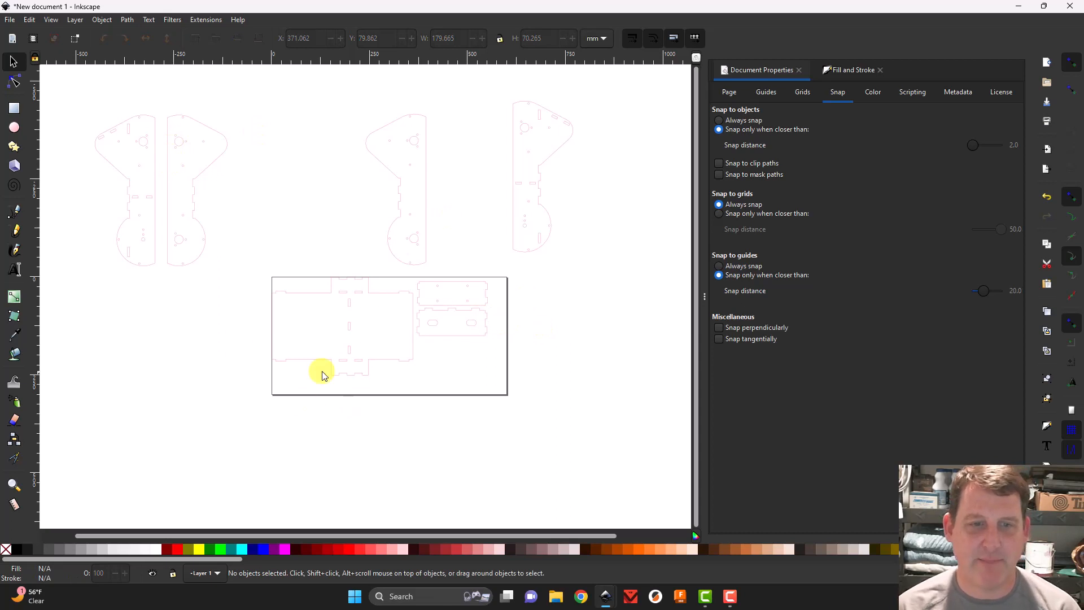
pyautogui.moveTo(448, 310)
pyautogui.mouseDown()
pyautogui.moveTo(368, 358)
pyautogui.moveTo(300, 358)
pyautogui.moveTo(386, 368)
pyautogui.moveTo(467, 359)
pyautogui.moveTo(465, 325)
pyautogui.moveTo(443, 308)
pyautogui.mouseUp()
pyautogui.click(561, 314)
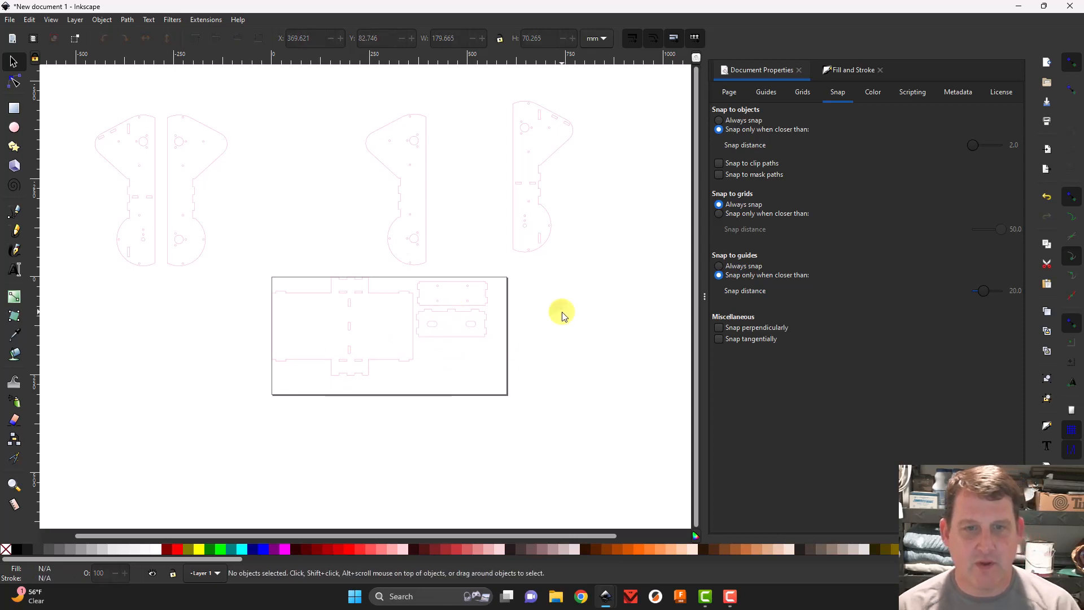
# Gather the four grouped side panels left of the page and delete them, keeping only the three panels on the page
pyautogui.scroll(5, 531, 343)
pyautogui.scroll(-5, 531, 344)
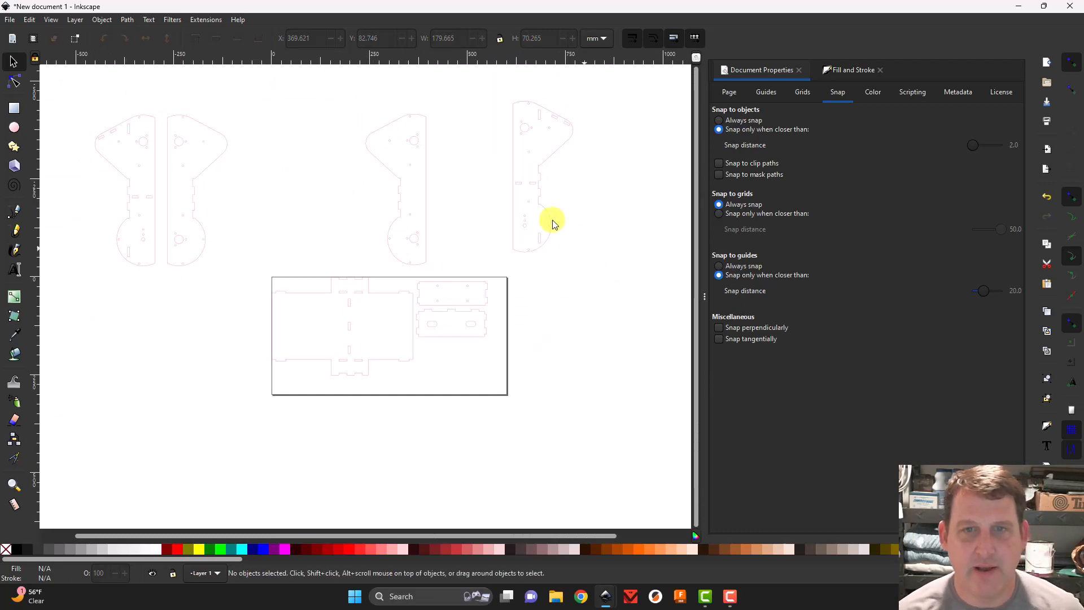
pyautogui.moveTo(510, 153); pyautogui.dragTo(159, 333)
pyautogui.scroll(2, 205, 256)
pyautogui.scroll(-5, 205, 256)
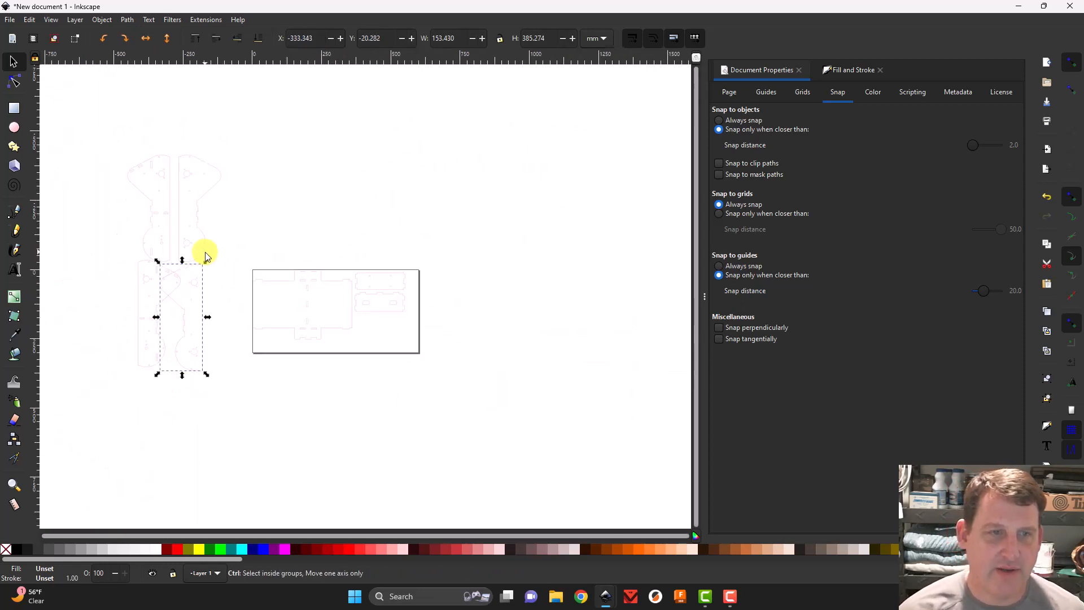
pyautogui.moveTo(91, 96); pyautogui.dragTo(235, 428)
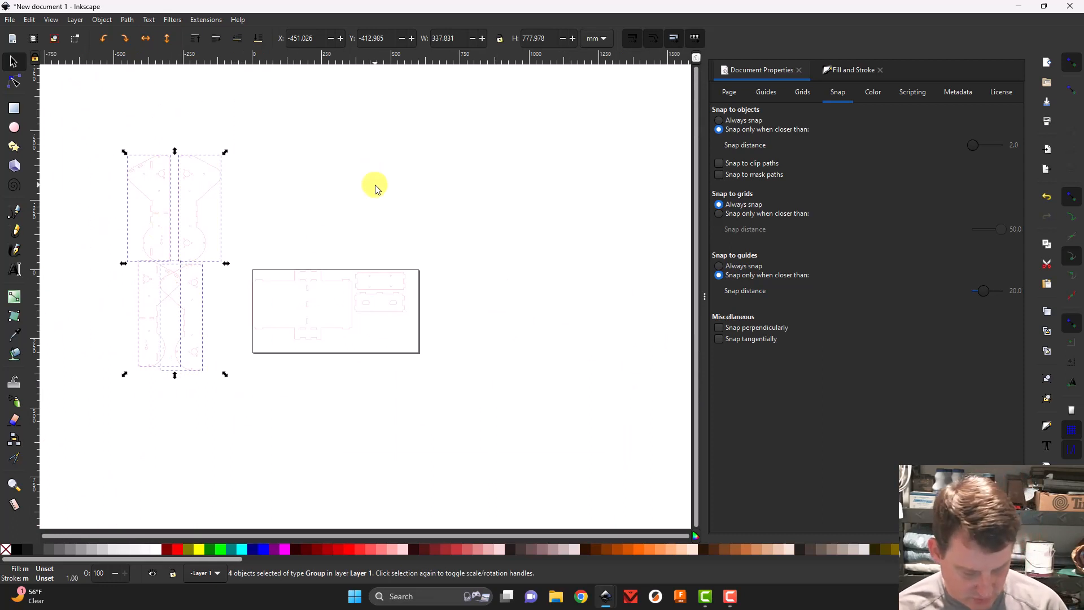
pyautogui.press('Delete')
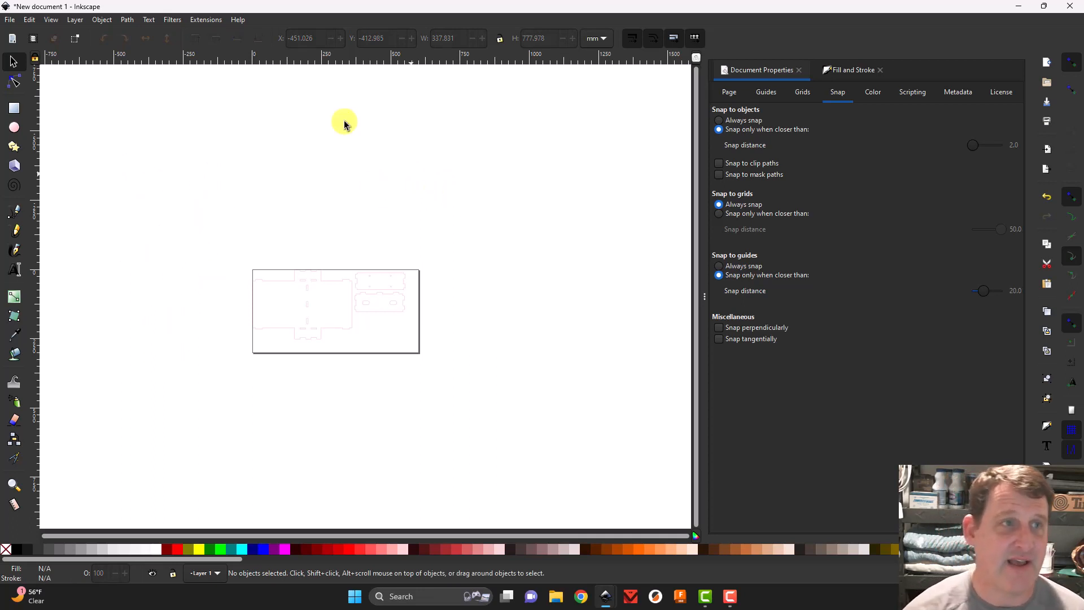
# Start saving the sheet and browse to Google Drive (G:) > My Drive > 1-E&R 1 Mechatronics > 1-Drivetrain
pyautogui.click(11, 20)
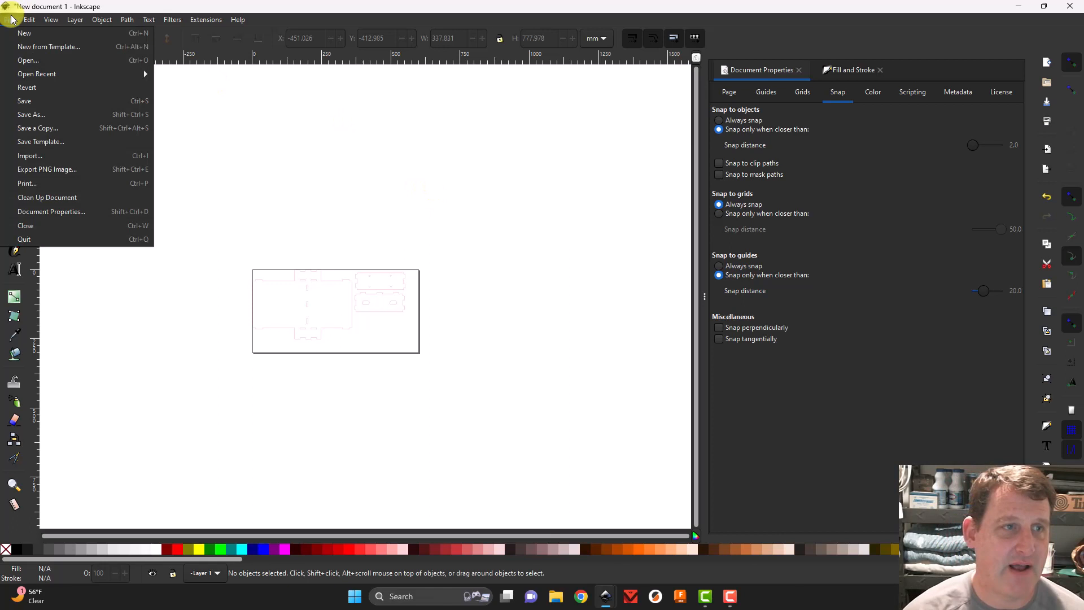
pyautogui.click(23, 101)
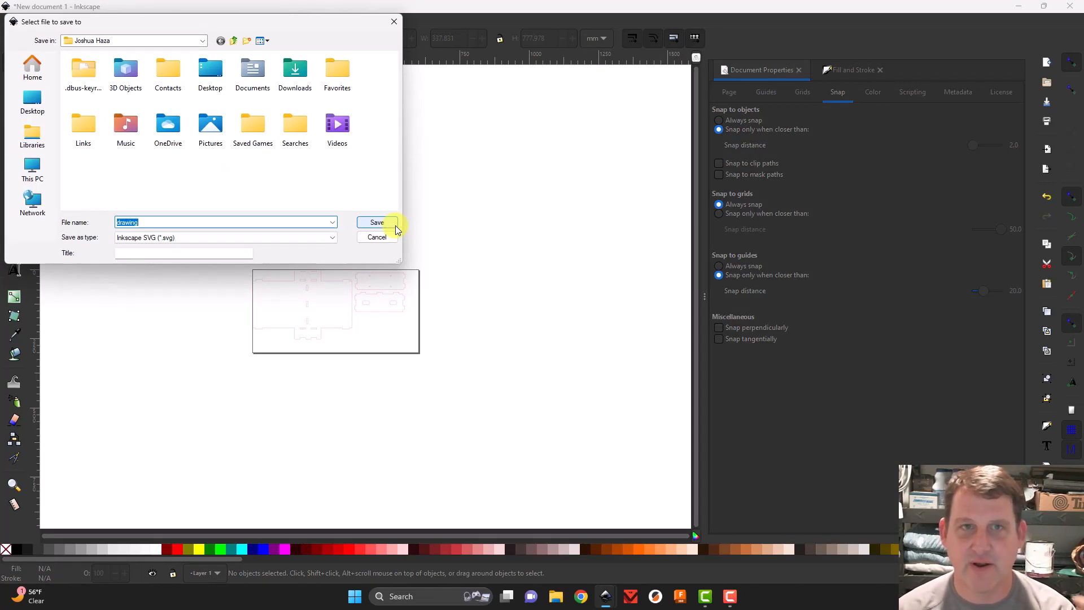
pyautogui.click(203, 43)
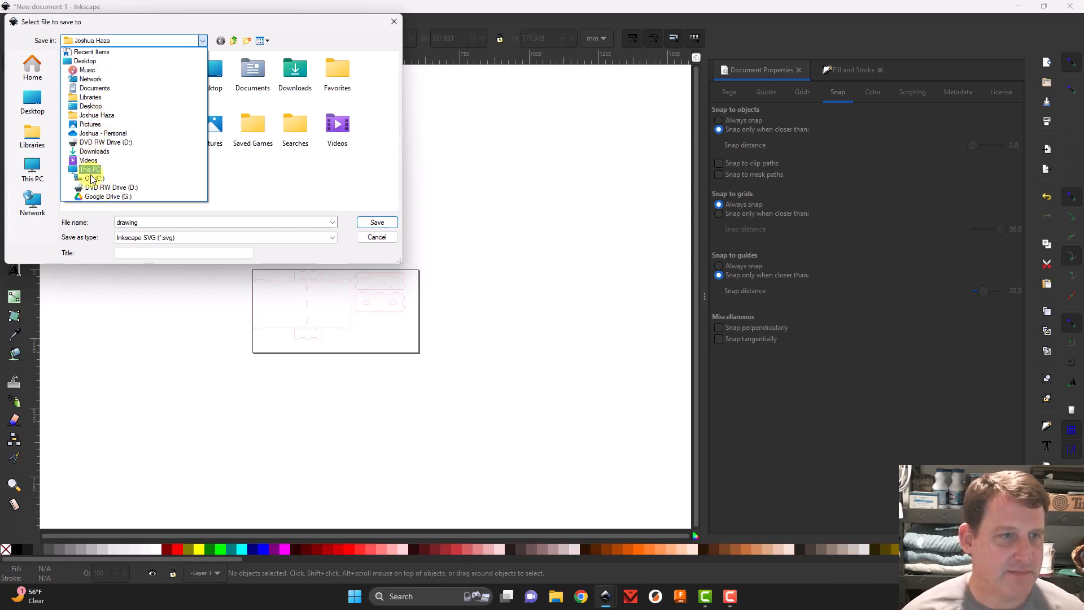
pyautogui.click(98, 196)
pyautogui.doubleClick(108, 81)
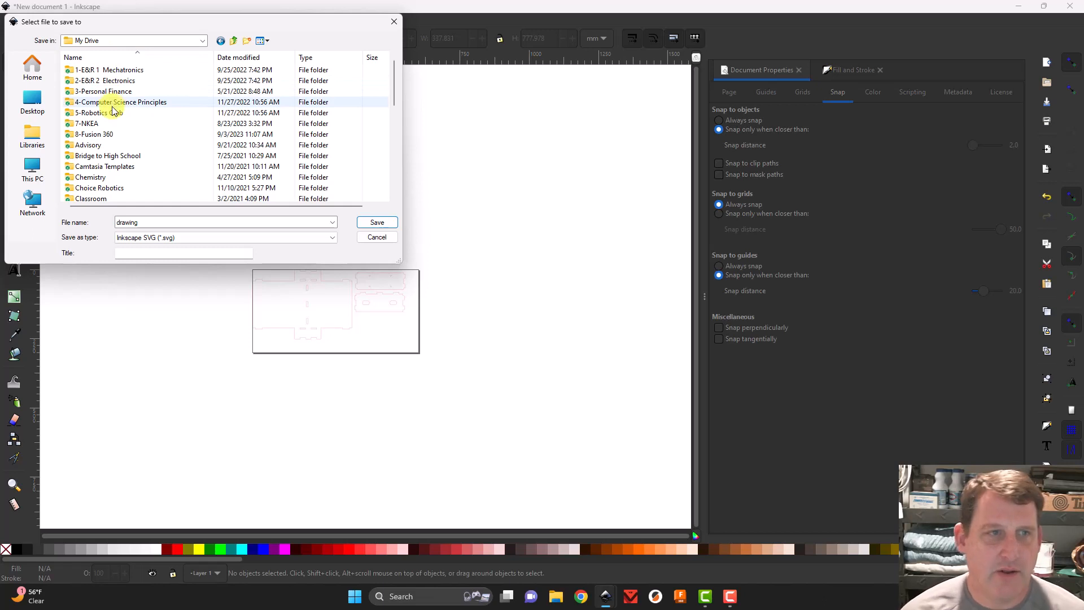
pyautogui.doubleClick(107, 70)
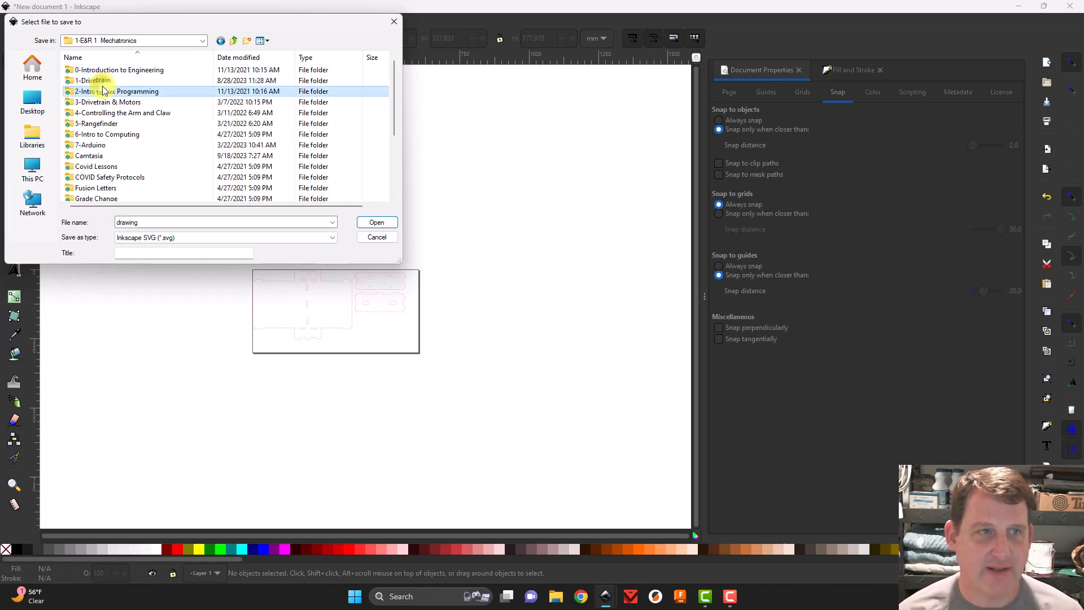
pyautogui.doubleClick(102, 81)
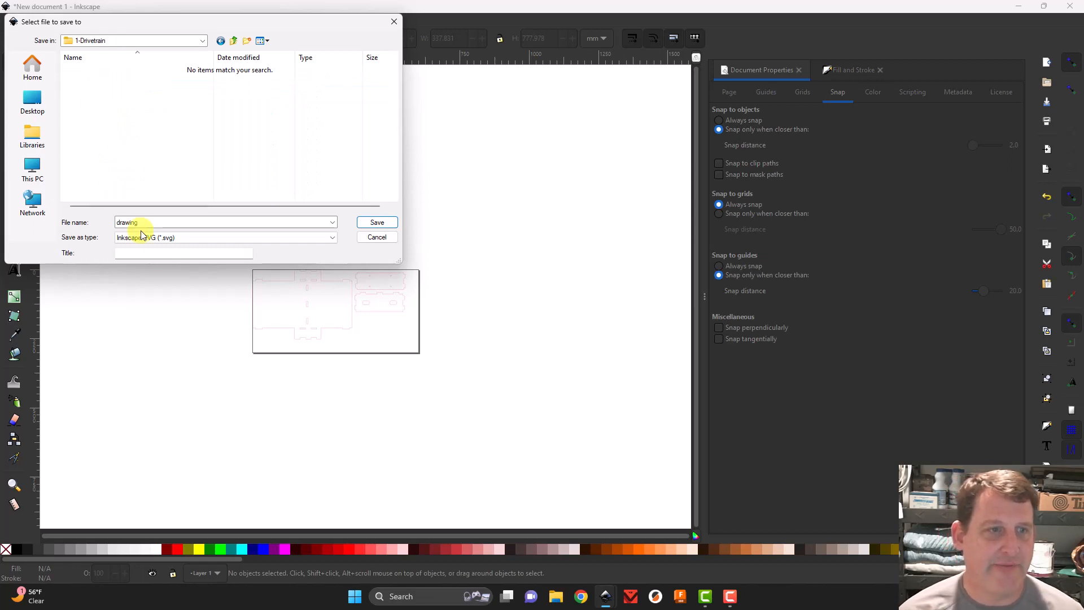
# Save the sheet as an Inkscape SVG named "Vex Robot CutLines (Page1 of 3)"
pyautogui.doubleClick(164, 224)
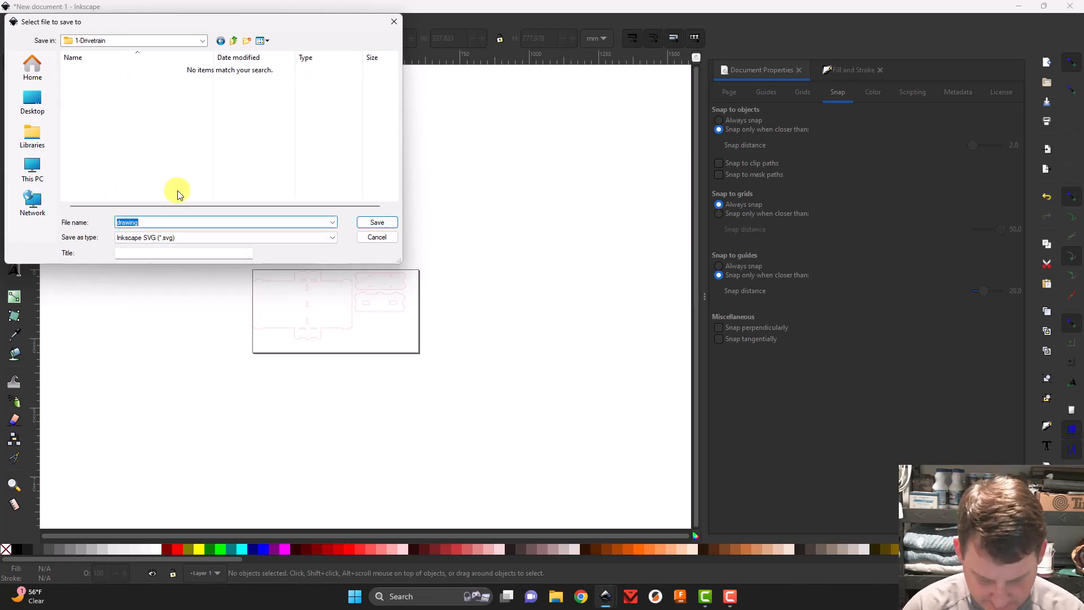
pyautogui.write('Ve')
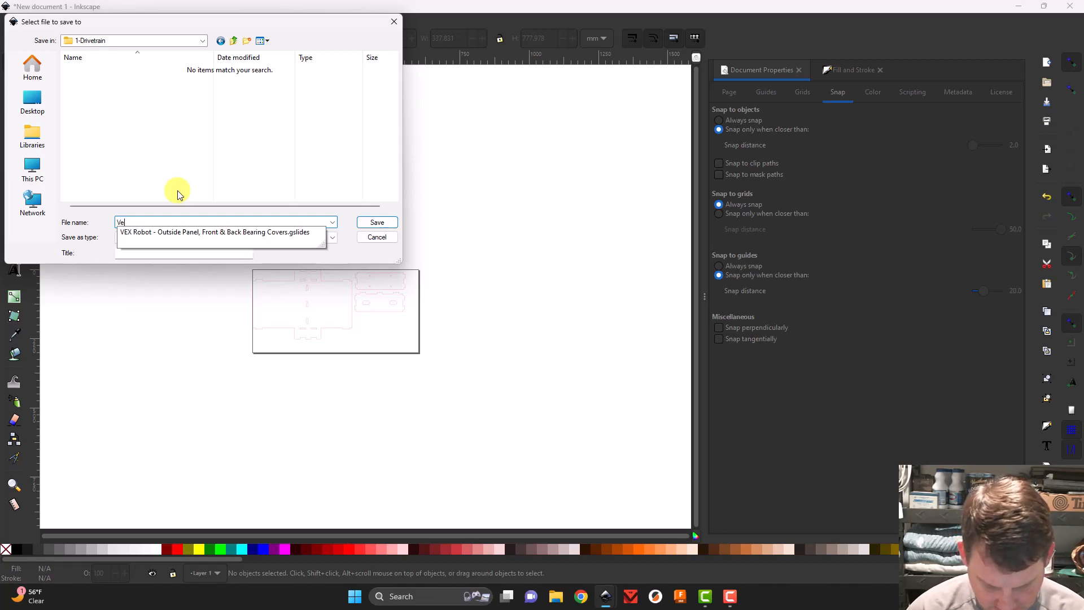
pyautogui.write('x Robot')
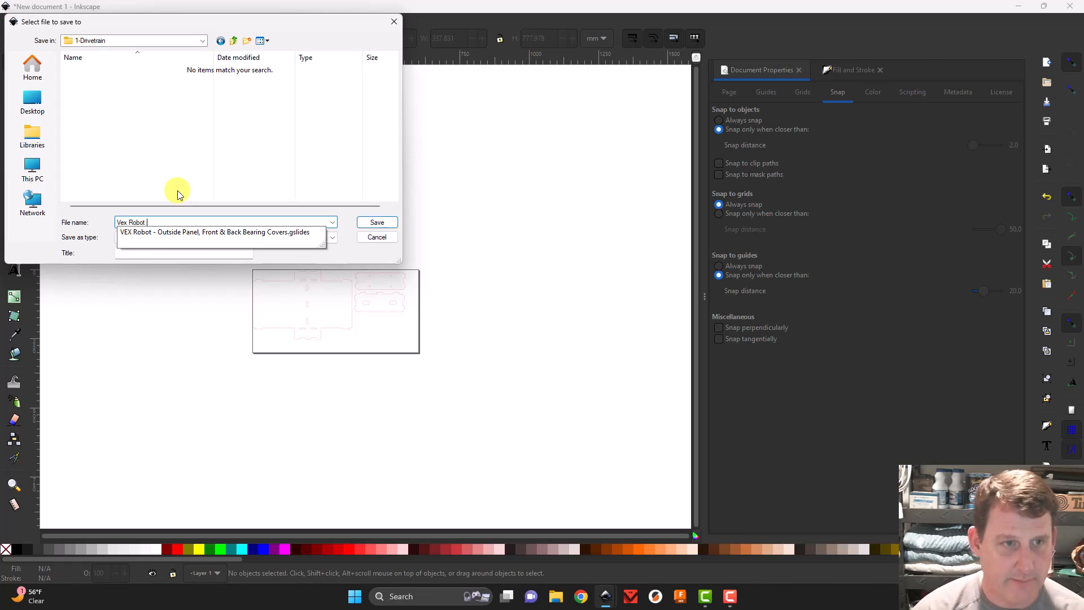
pyautogui.write(' CutLines (Page1 of 3')
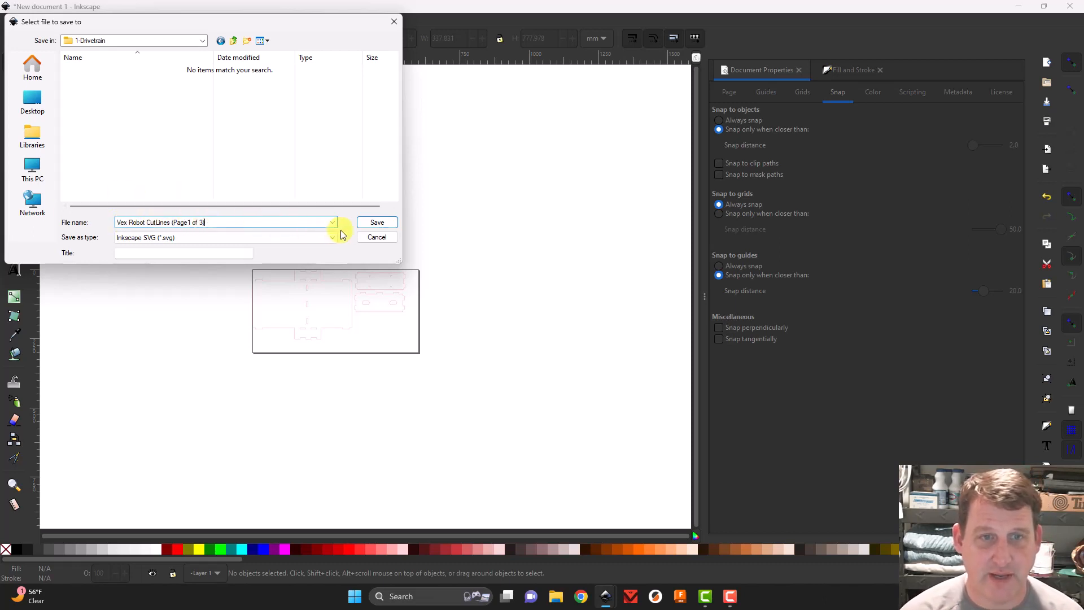
pyautogui.click(377, 223)
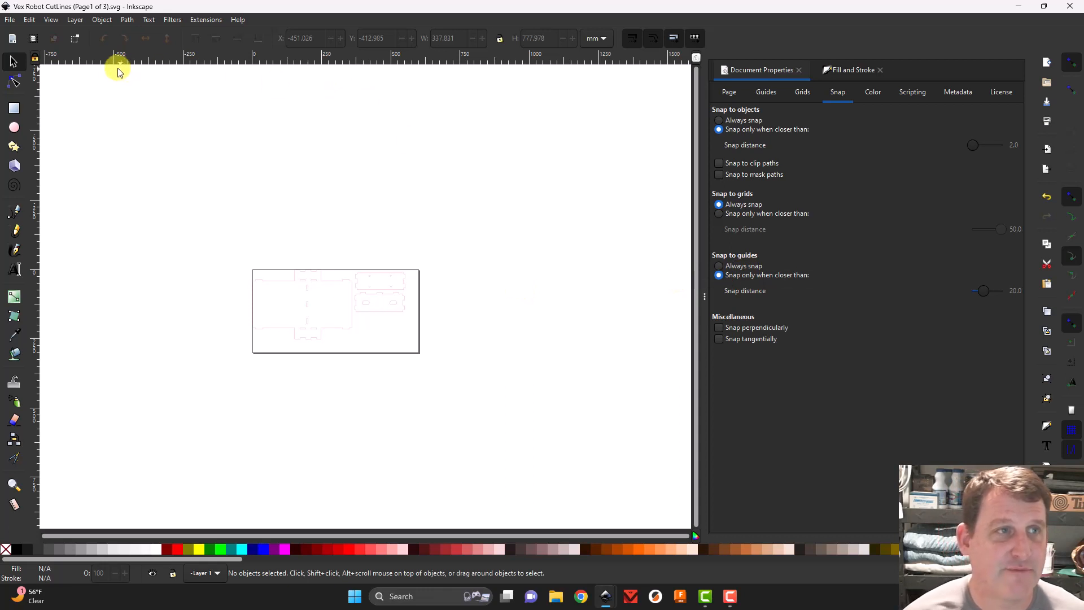
# Save the document under the new name "Vex Robot CutLines (Page2 of 3)" in the same folder
pyautogui.click(9, 19)
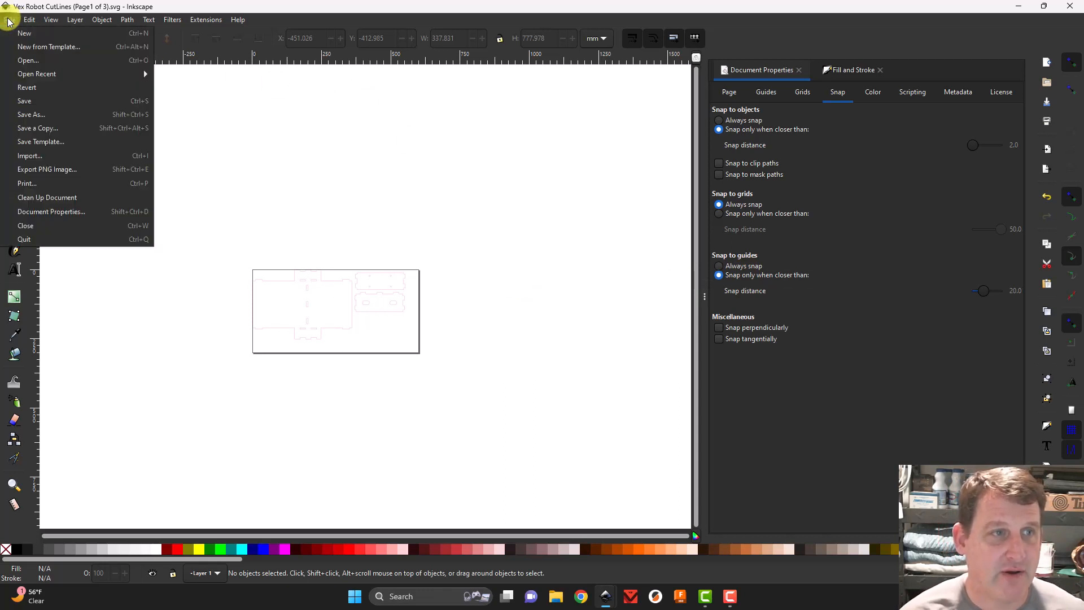
pyautogui.click(21, 111)
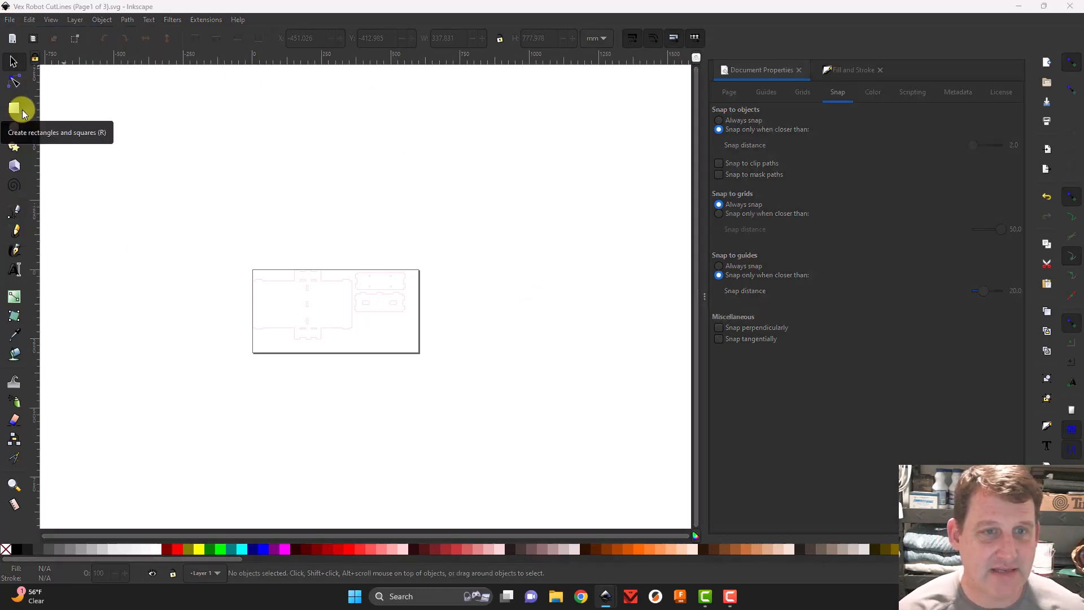
pyautogui.click(186, 222)
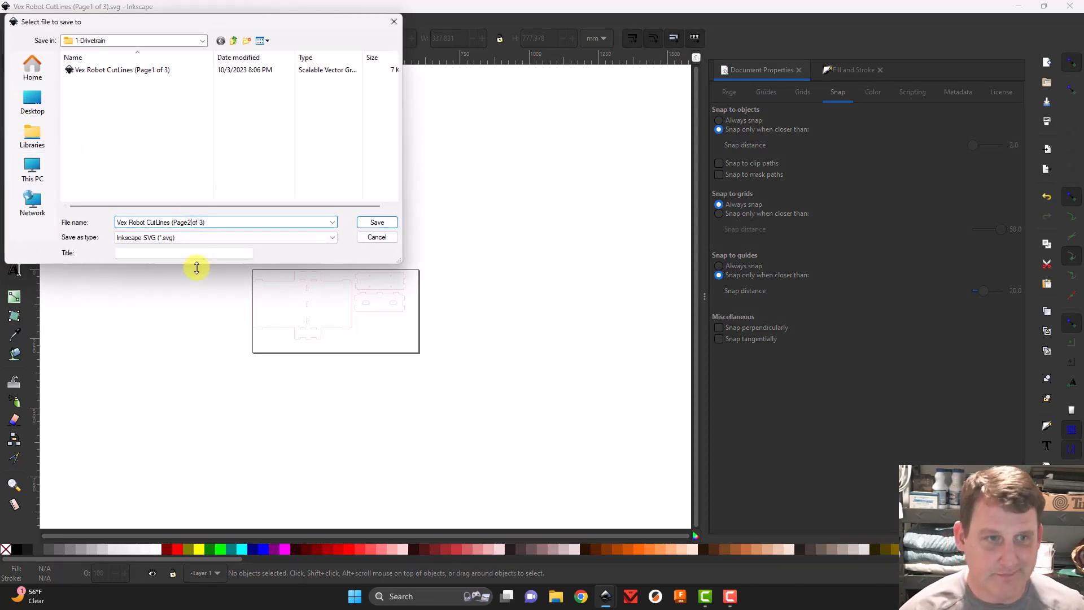
pyautogui.click(376, 222)
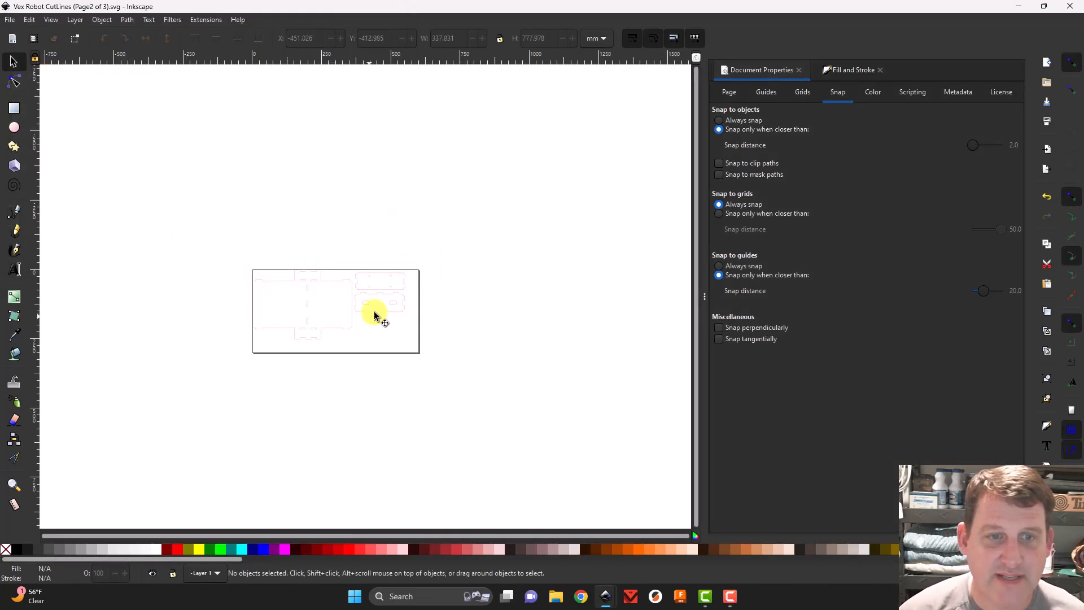
# Replace the three panels on the page with the four copied side panels, placed left of the page at about X -373 mm, Y -466 mm
pyautogui.moveTo(214, 226); pyautogui.dragTo(487, 382)
pyautogui.press('Delete')
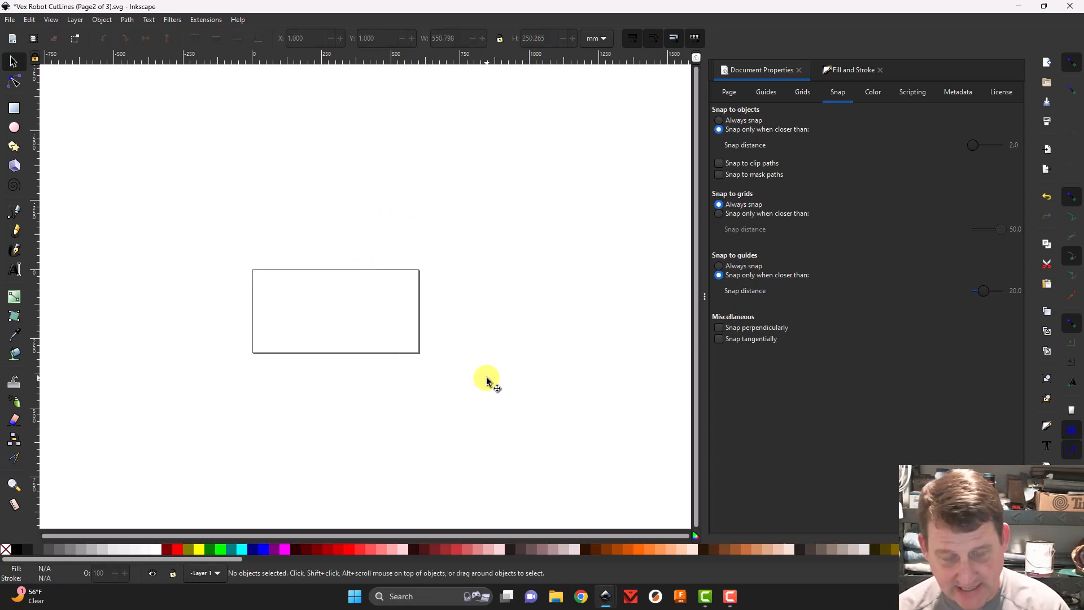
pyautogui.press('ctrl')
pyautogui.hotkey('ctrl', 'v')
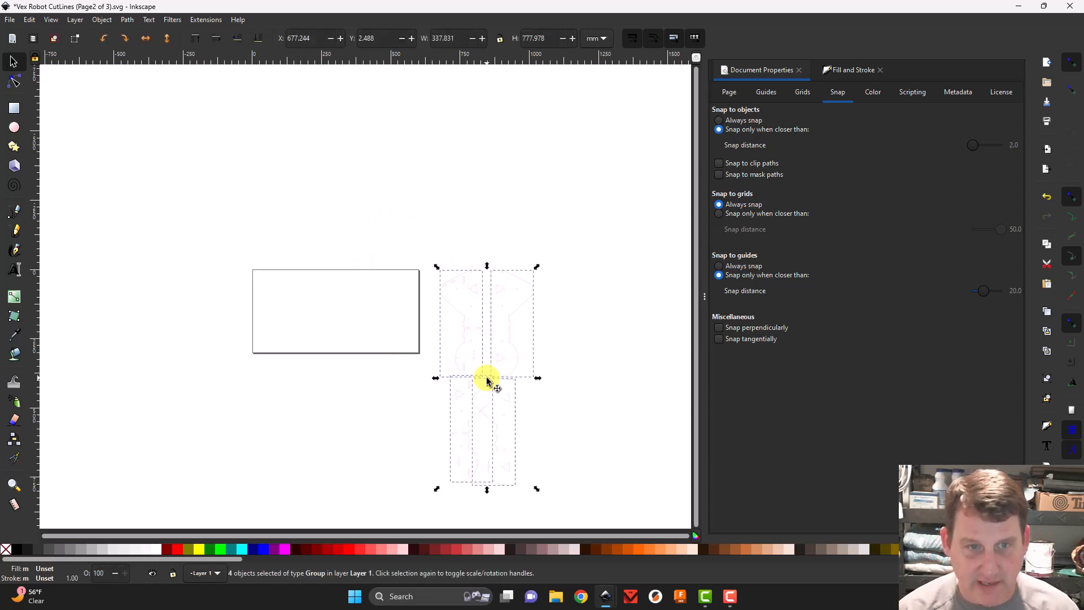
pyautogui.moveTo(489, 329); pyautogui.dragTo(204, 201)
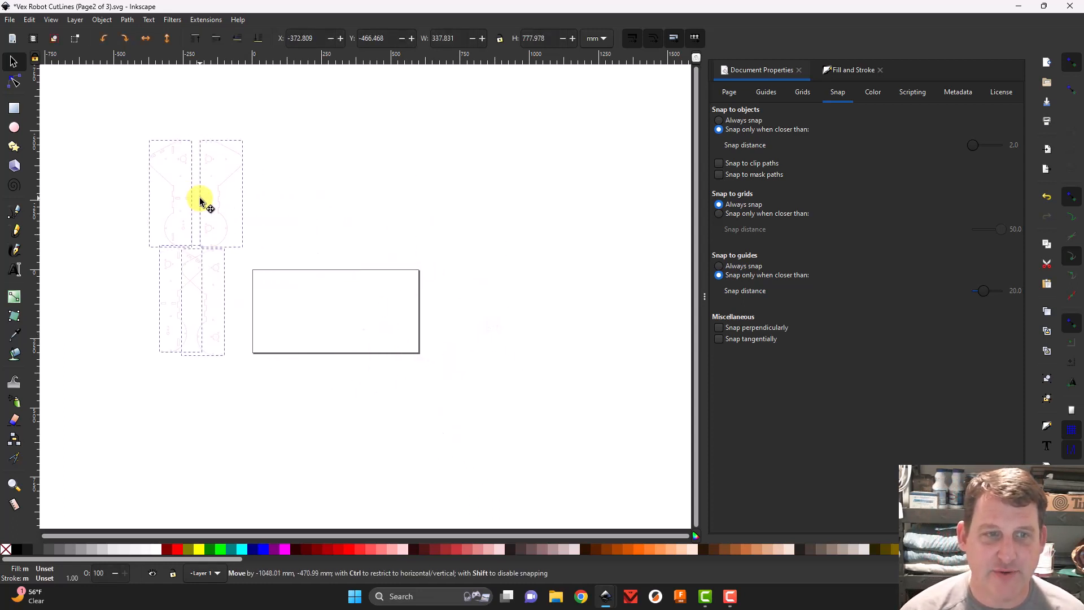
pyautogui.click(279, 218)
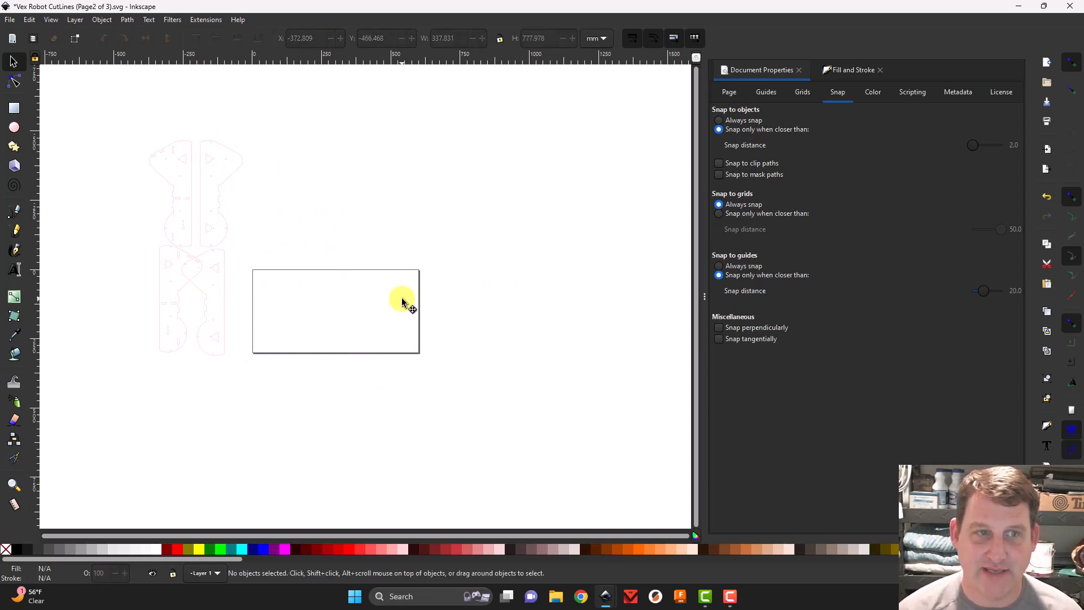
# Rotate the upper-right side panel of the group 90° counter-clockwise and place it in the lower-left part of the page
pyautogui.click(223, 181)
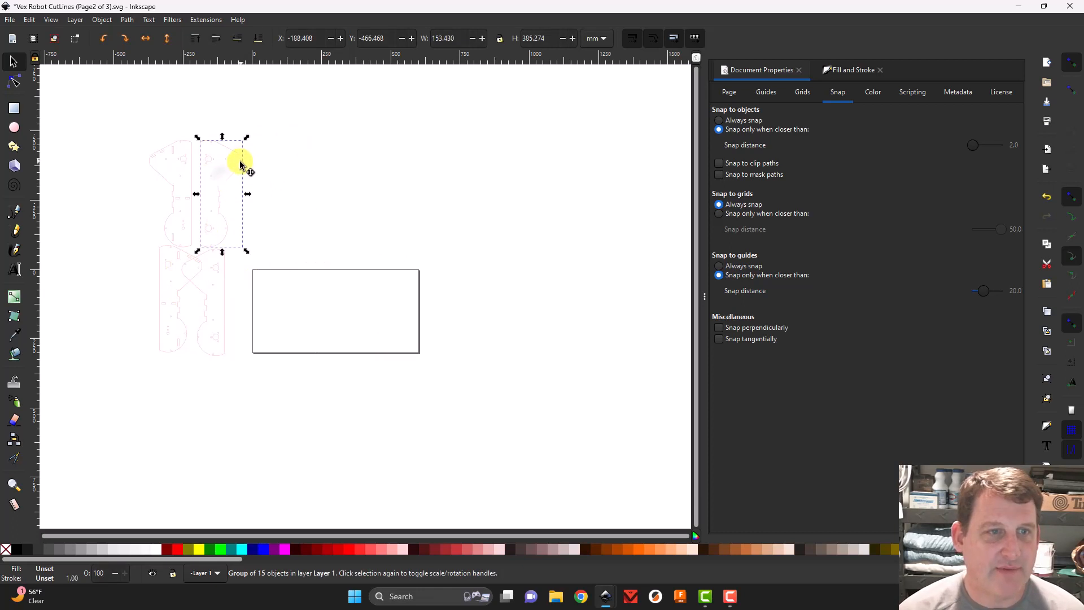
pyautogui.click(104, 38)
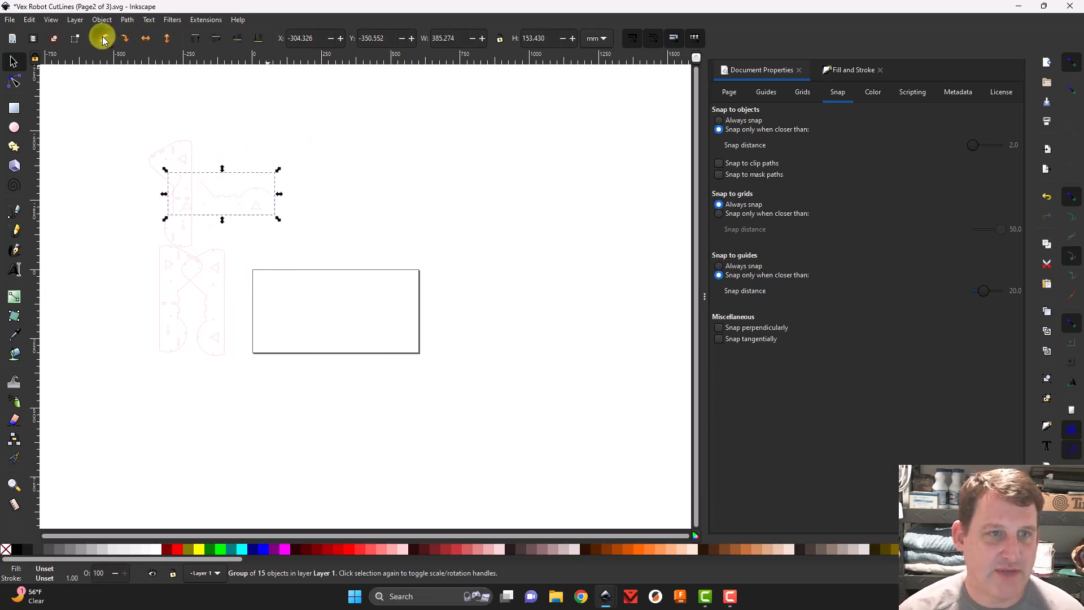
pyautogui.moveTo(226, 203); pyautogui.dragTo(315, 334)
# Rotate the remaining upper side panel 90° counter-clockwise and place it on the page above the first one, at about X 158 mm, Y 37 mm
pyautogui.moveTo(191, 171); pyautogui.dragTo(355, 191)
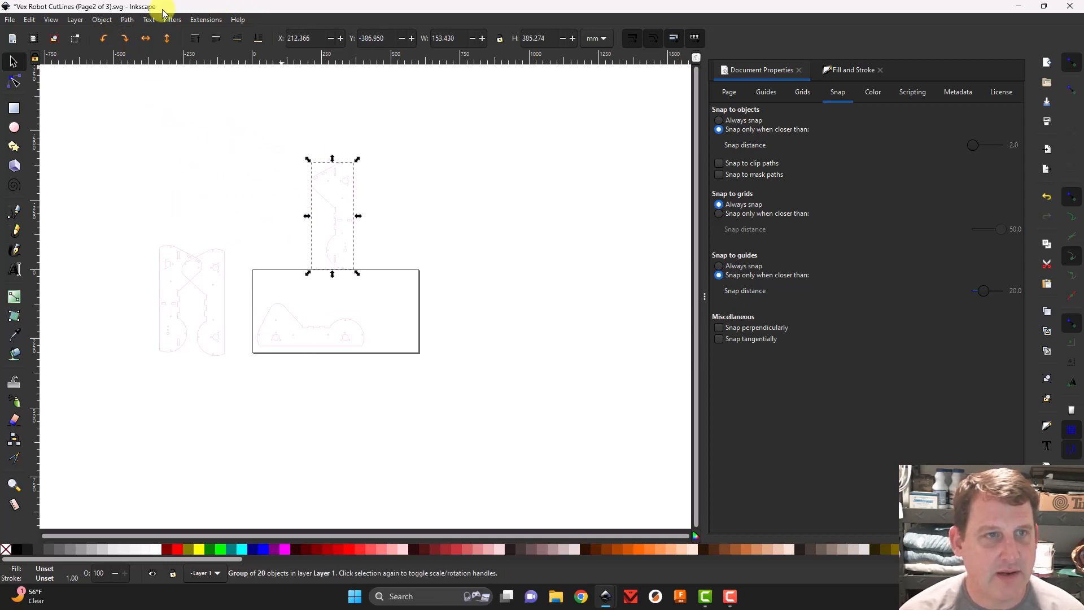
pyautogui.click(102, 39)
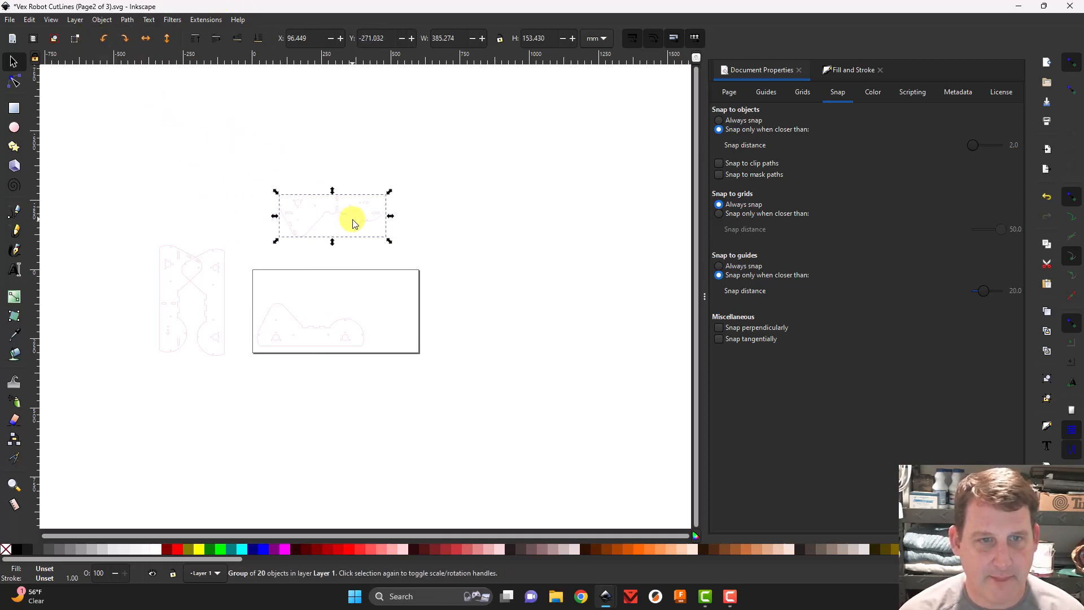
pyautogui.moveTo(354, 218); pyautogui.dragTo(375, 315)
pyautogui.click(476, 297)
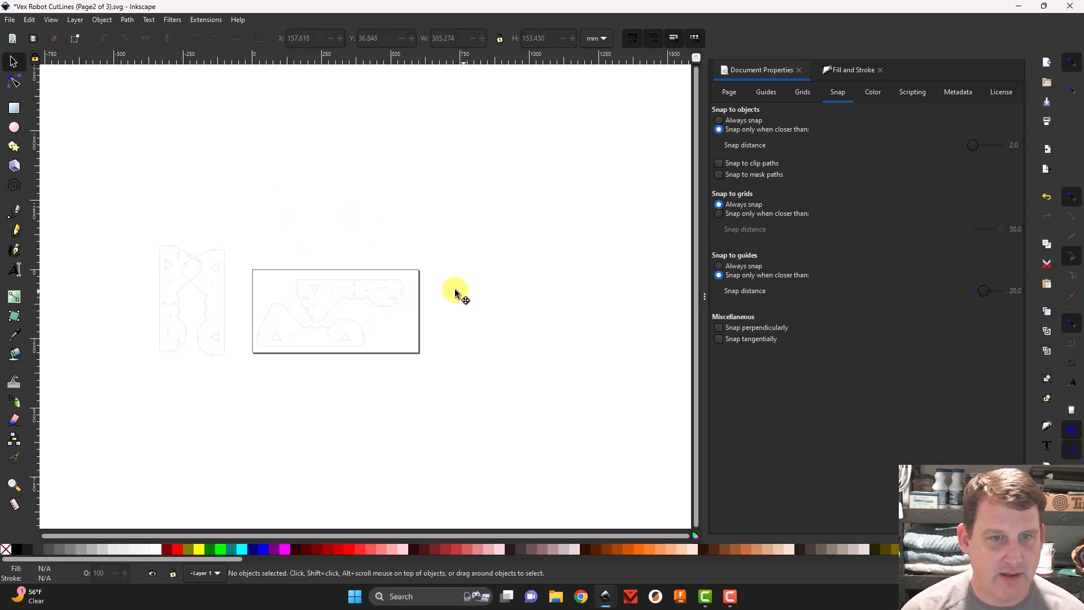
# Rotate the lower-left side panel 90° clockwise and swap it for the upper panel on the page, at about X 161 mm, Y 103 mm
pyautogui.moveTo(175, 271); pyautogui.dragTo(152, 155)
pyautogui.click(125, 38)
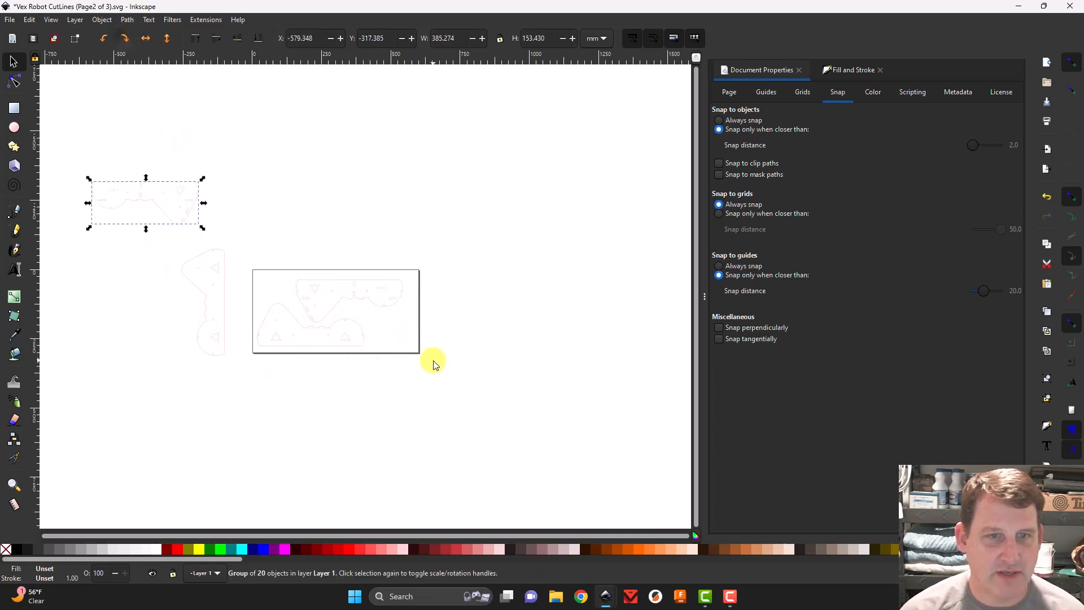
pyautogui.moveTo(363, 291); pyautogui.dragTo(310, 128)
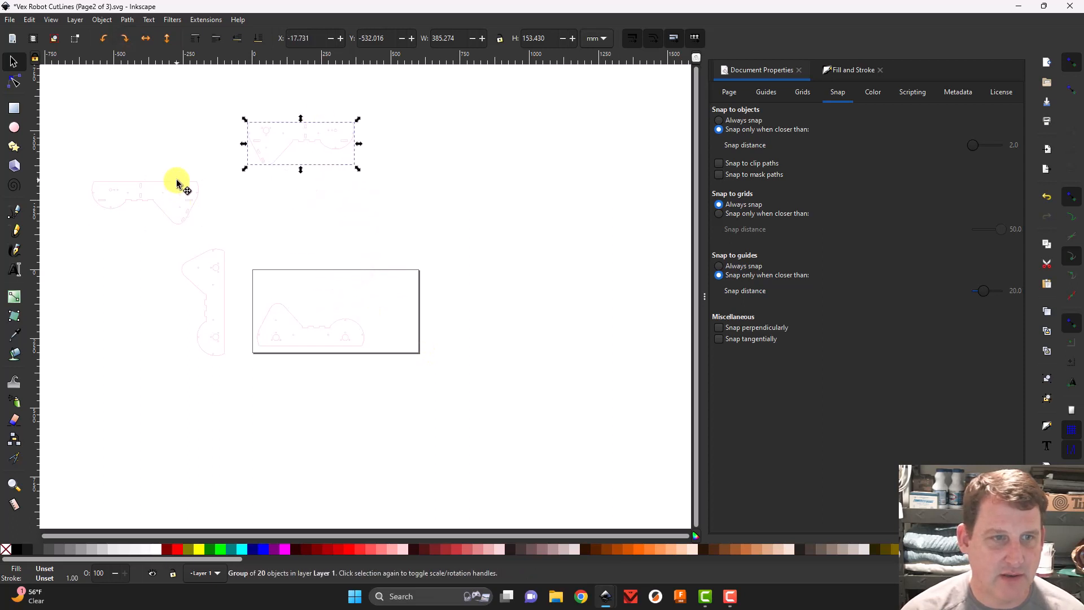
pyautogui.moveTo(177, 183); pyautogui.dragTo(385, 299)
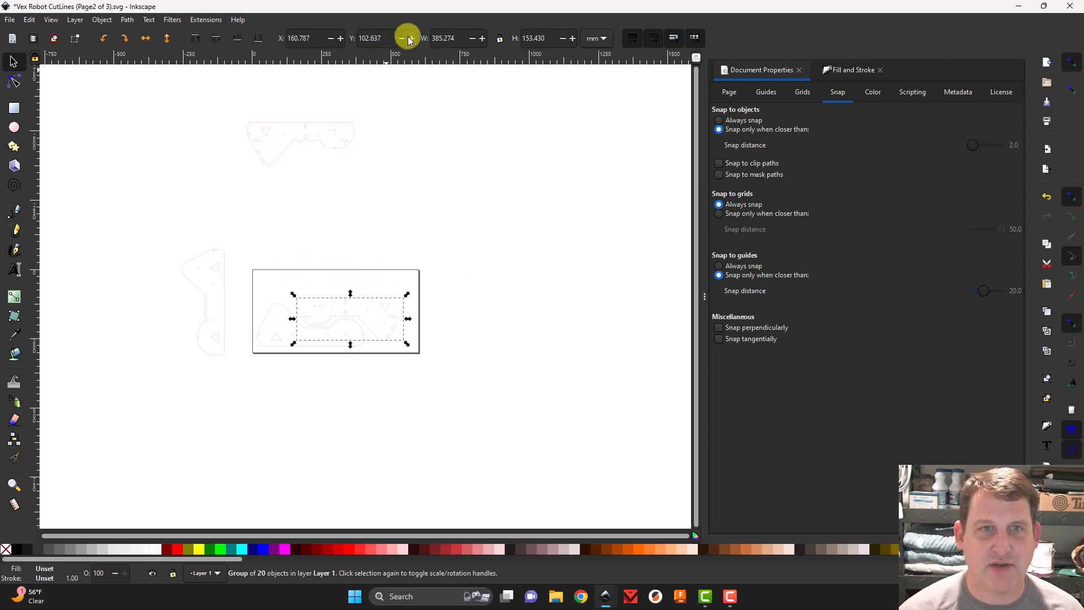
# Set the swapped-in panel's Y position to 1 mm and deselect it
pyautogui.moveTo(391, 38); pyautogui.dragTo(359, 38)
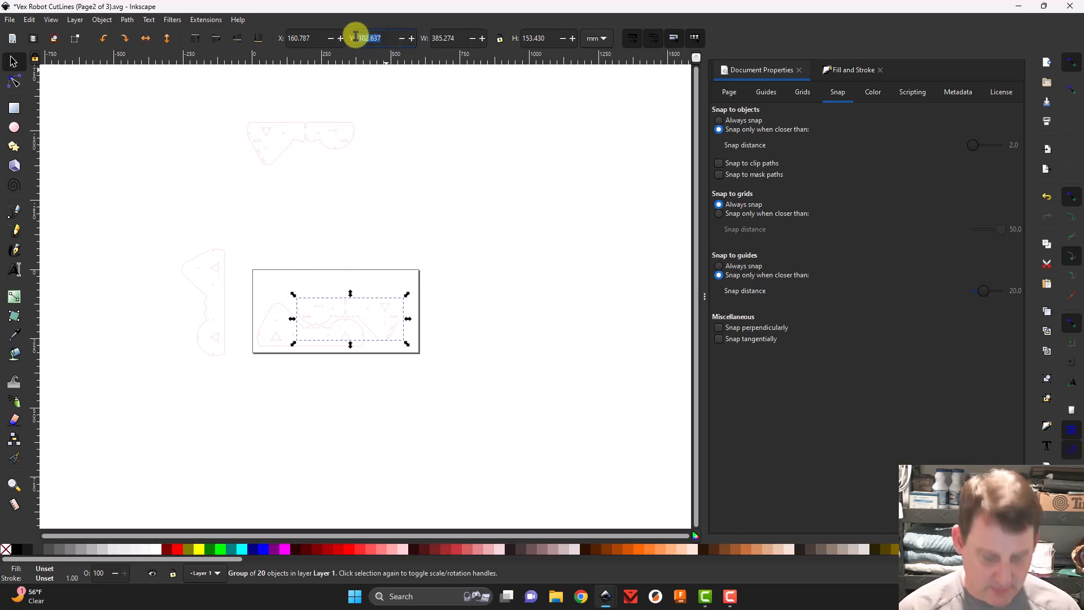
pyautogui.write('1')
pyautogui.press('Return')
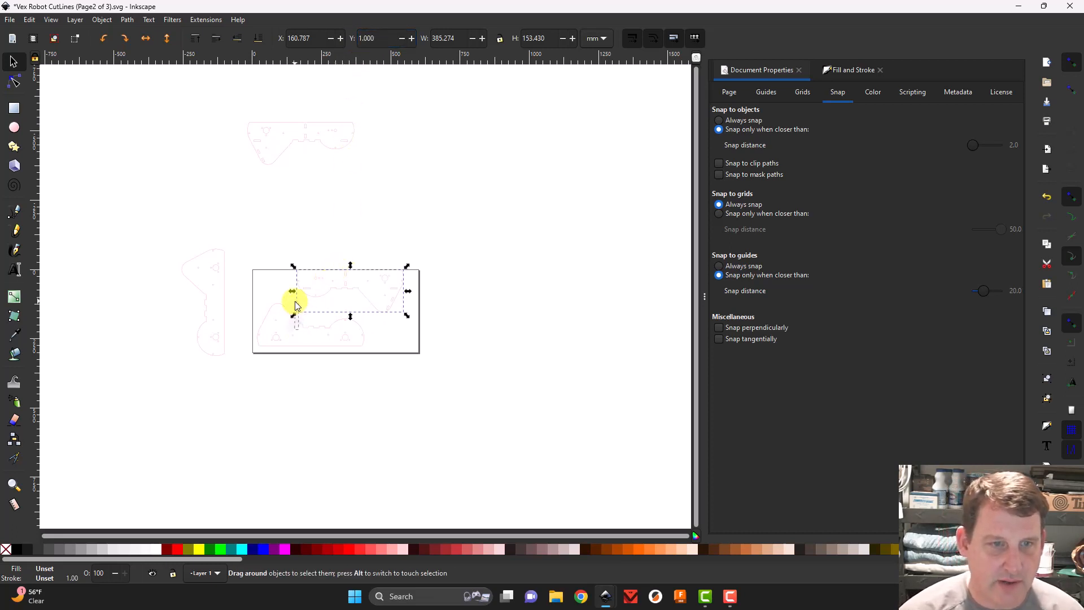
pyautogui.click(294, 319)
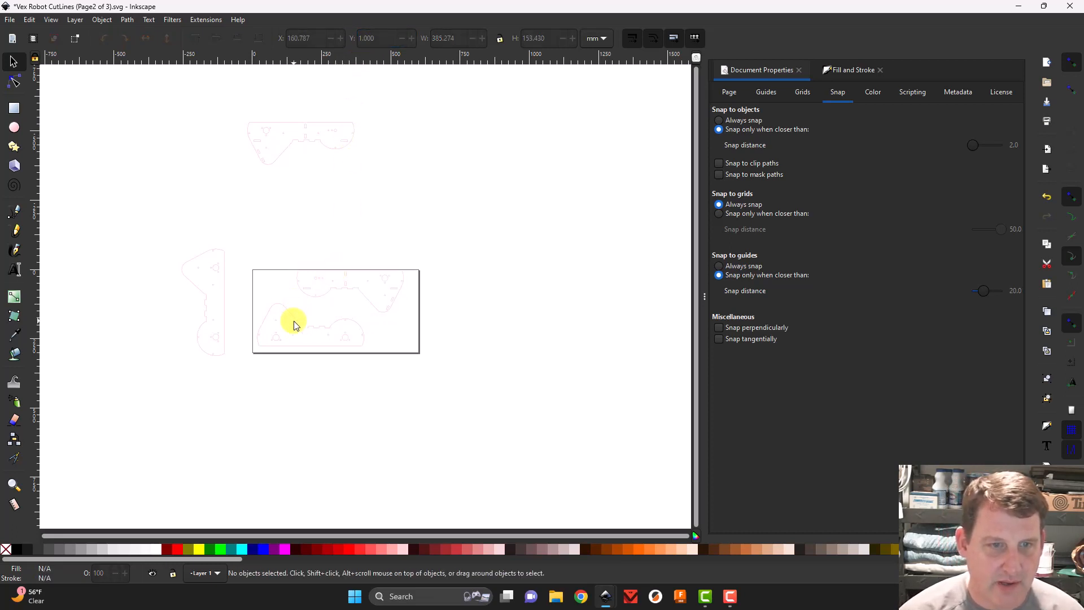
# Move the lower panel up to about Y 6 mm and set its X position to 1 mm
pyautogui.moveTo(294, 325); pyautogui.dragTo(294, 293)
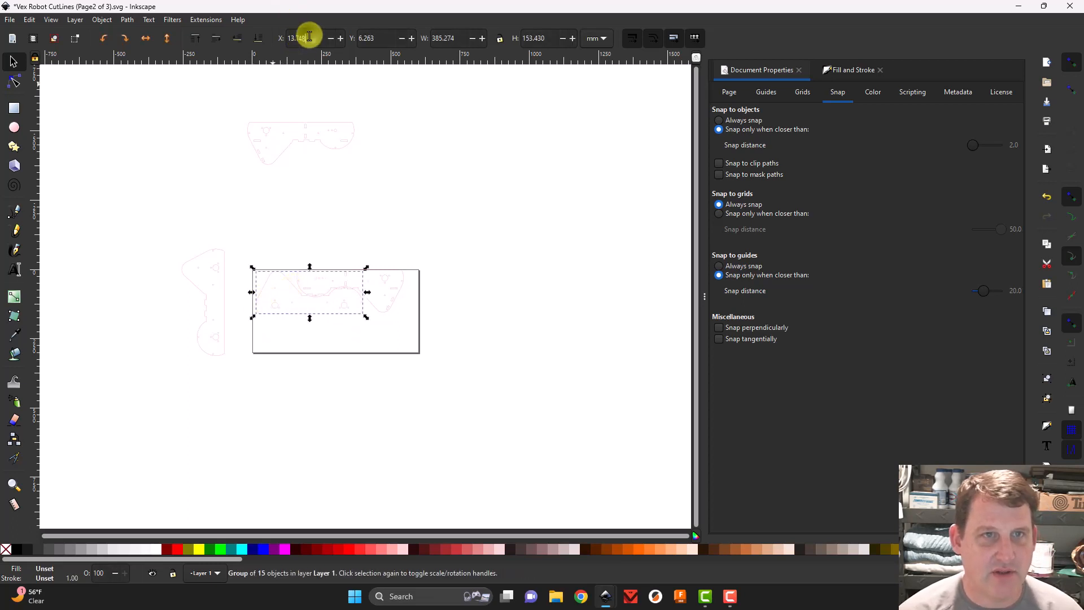
pyautogui.doubleClick(279, 38)
pyautogui.write('1')
pyautogui.press('Tab')
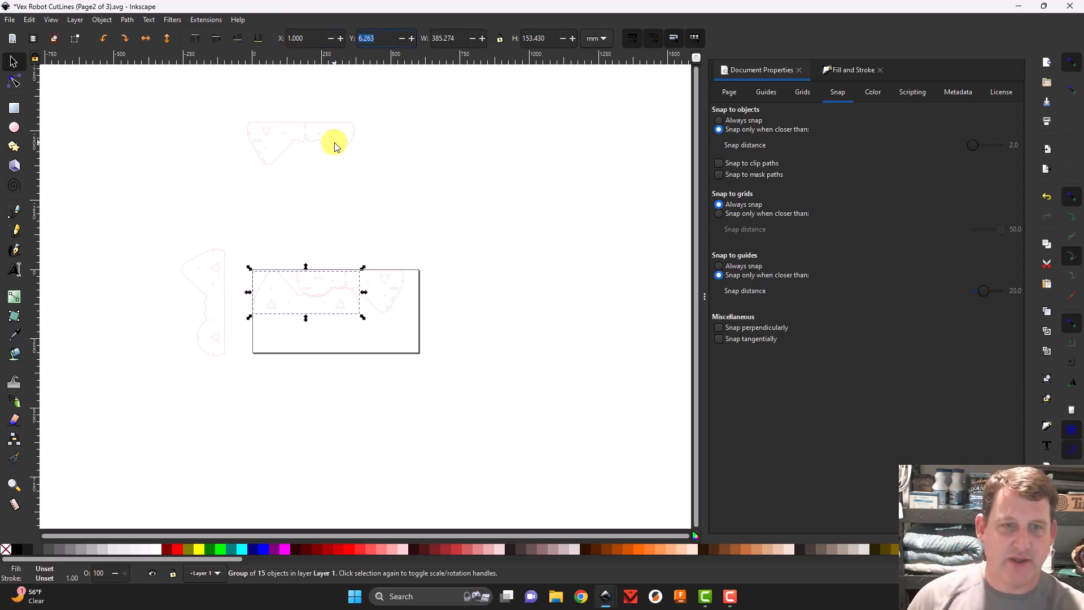
# Examine how the two side panels overlap and fit within the page outline
pyautogui.scroll(-2, 322, 292)
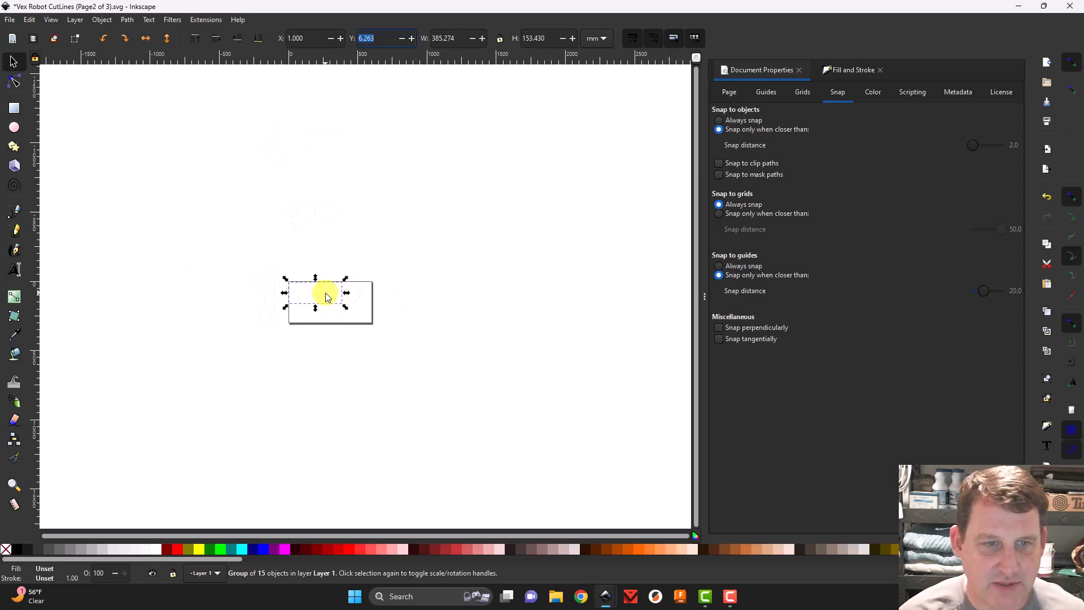
pyautogui.scroll(4, 325, 297)
pyautogui.scroll(3, 326, 294)
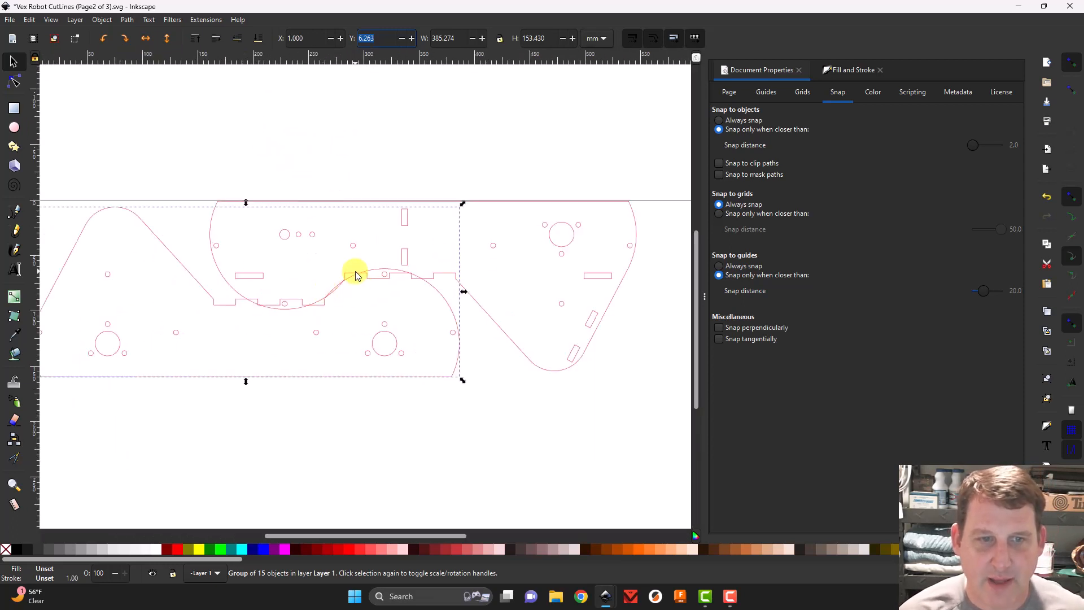
pyautogui.scroll(-1, 353, 277)
pyautogui.scroll(2, 345, 288)
pyautogui.scroll(-1, 346, 288)
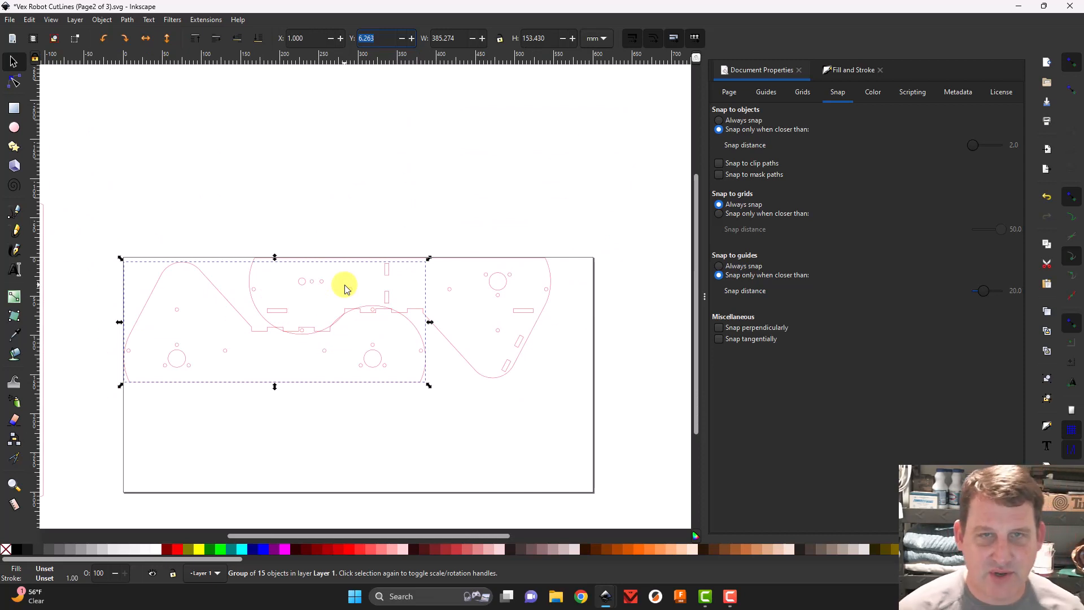
# Shift the left side panel down the page to about Y 28 mm so it clears the other panel, and deselect it
pyautogui.press('Down')
pyautogui.press('Down')
pyautogui.press('Down')
pyautogui.press('Down')
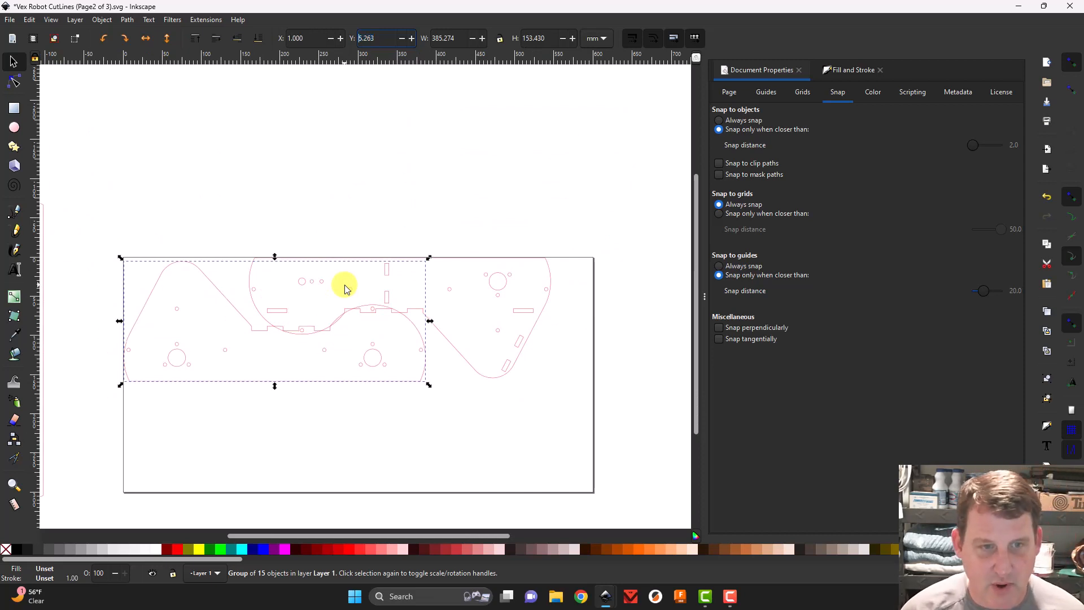
pyautogui.press('Up')
pyautogui.press('Up')
pyautogui.press('Up')
pyautogui.press('Up')
pyautogui.press('Up')
pyautogui.press('Up')
pyautogui.press('Up')
pyautogui.press('Up')
pyautogui.press('Up')
pyautogui.press('Up')
pyautogui.press('Up')
pyautogui.press('Up')
pyautogui.press('Up')
pyautogui.press('Up')
pyautogui.press('Up')
pyautogui.press('Up')
pyautogui.press('Up')
pyautogui.press('Up')
pyautogui.press('Up')
pyautogui.press('Up')
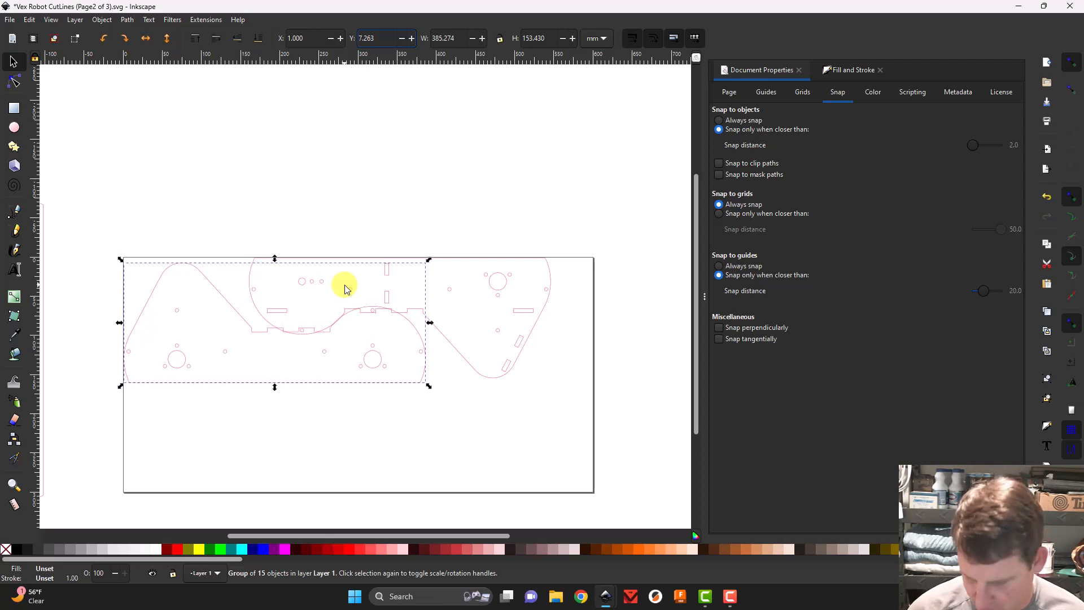
pyautogui.press('Up')
pyautogui.press('Up')
pyautogui.press('Up')
pyautogui.press('Up')
pyautogui.press('Up')
pyautogui.press('Up')
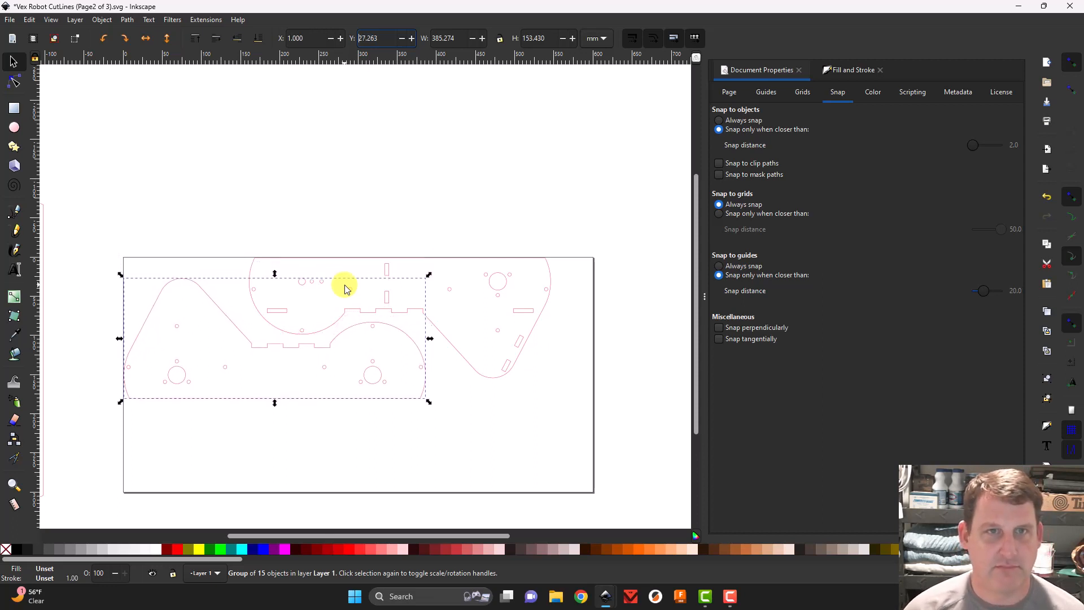
pyautogui.click(384, 218)
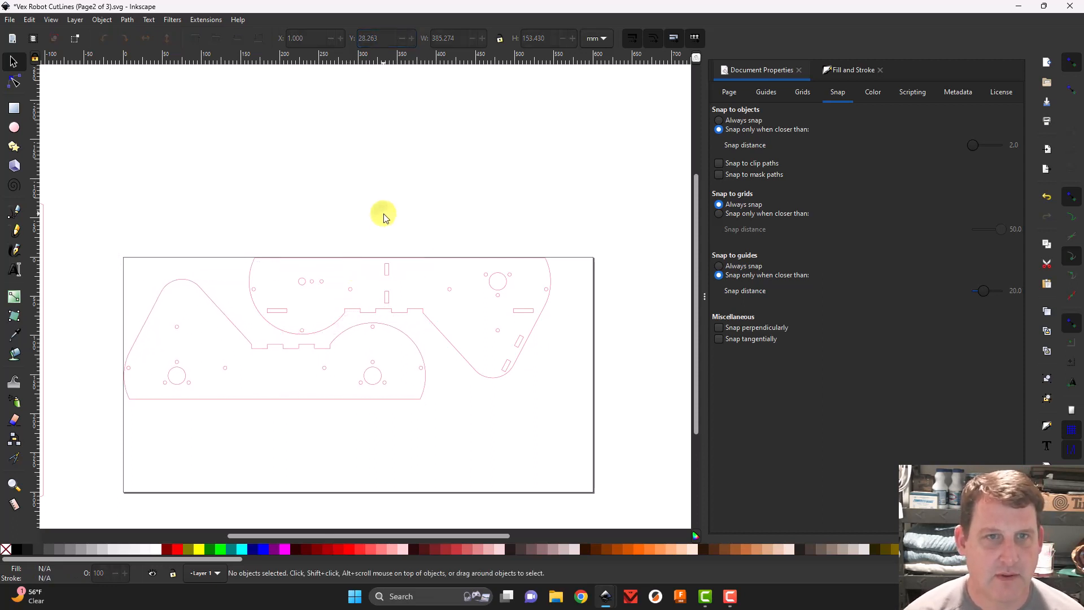
# Nudge the left side panel back up to about Y 20 mm, closing the gap beneath the other panel
pyautogui.click(399, 330)
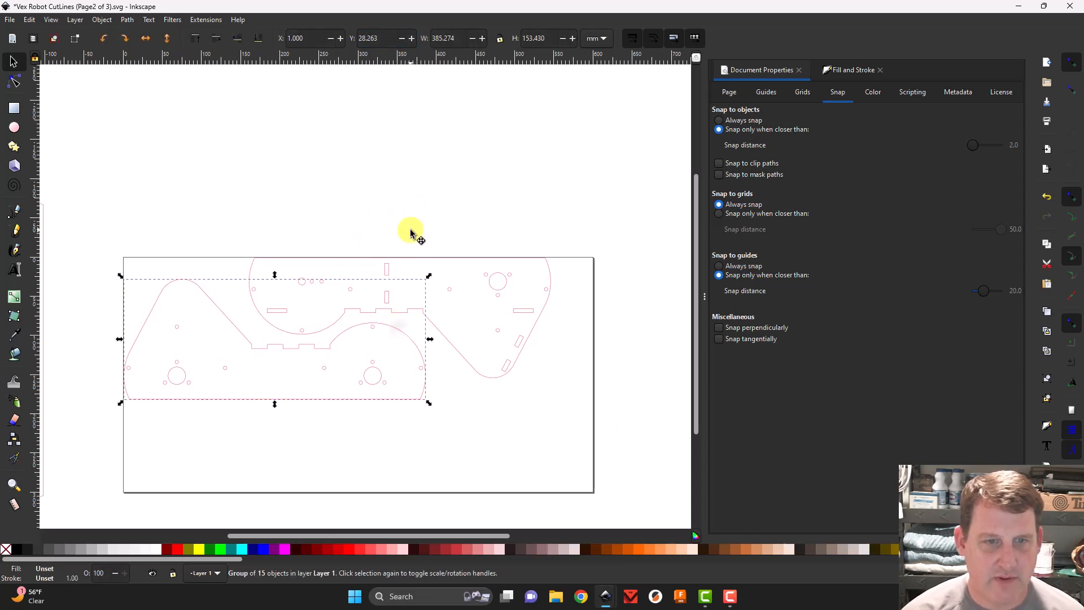
pyautogui.hotkey('alt', 'Up')
pyautogui.hotkey('alt', 'Up')
pyautogui.hotkey('alt', 'Up')
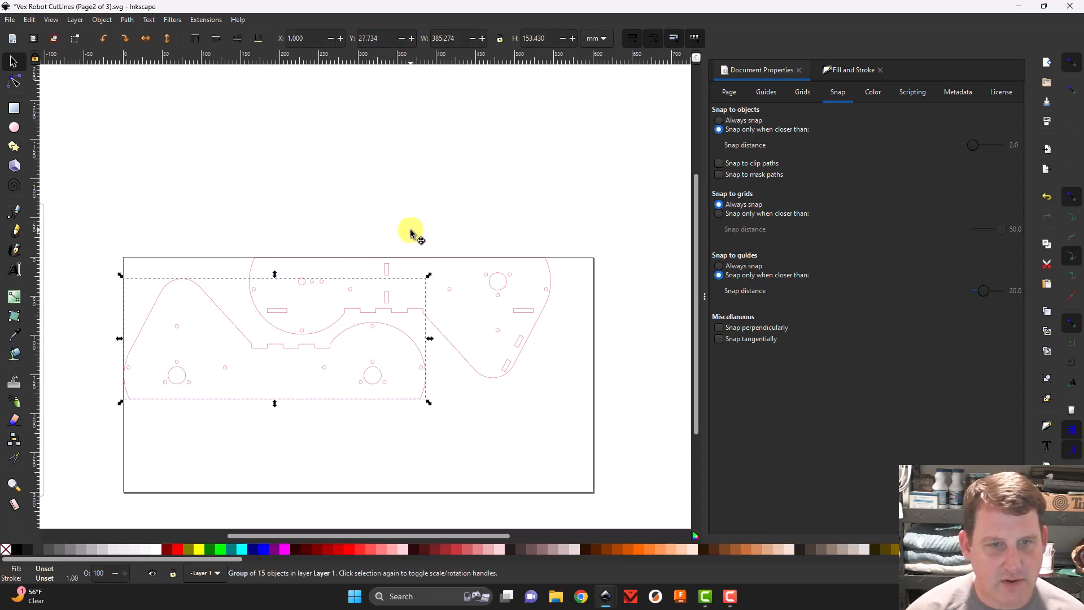
pyautogui.hotkey('alt', 'Up')
pyautogui.hotkey('alt', 'Up')
pyautogui.hotkey('alt', 'Up')
pyautogui.hotkey('alt', 'Up')
pyautogui.hotkey('alt', 'Up')
pyautogui.hotkey('alt', 'Up')
pyautogui.hotkey('alt', 'Up')
pyautogui.hotkey('alt', 'Up')
pyautogui.hotkey('alt', 'Up')
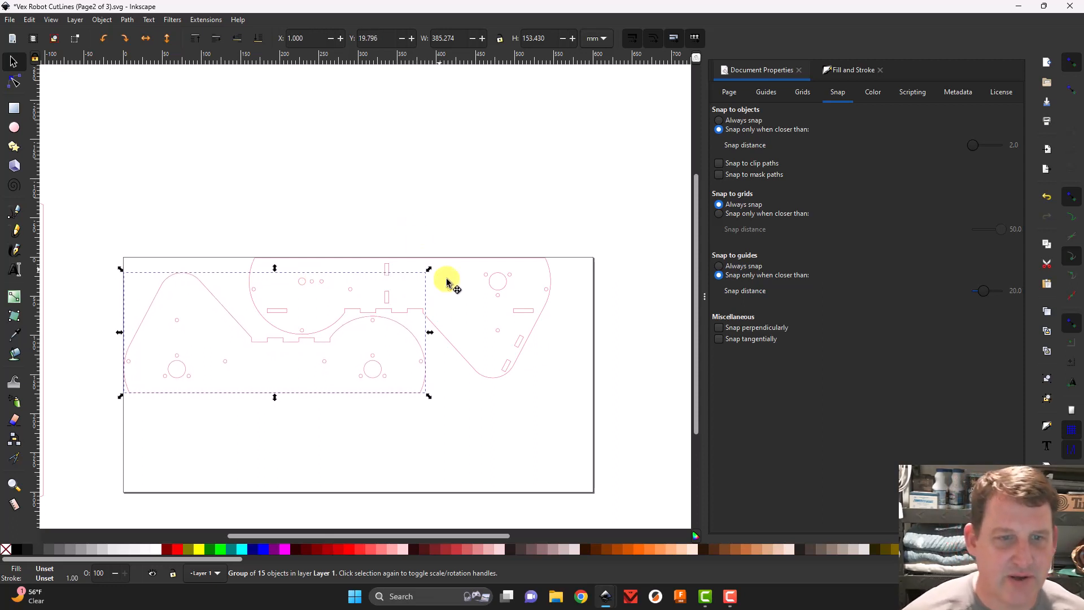
# Nudge the upper right side panel left to about X 131 mm so it nests closely with the other panel, and deselect it
pyautogui.click(464, 345)
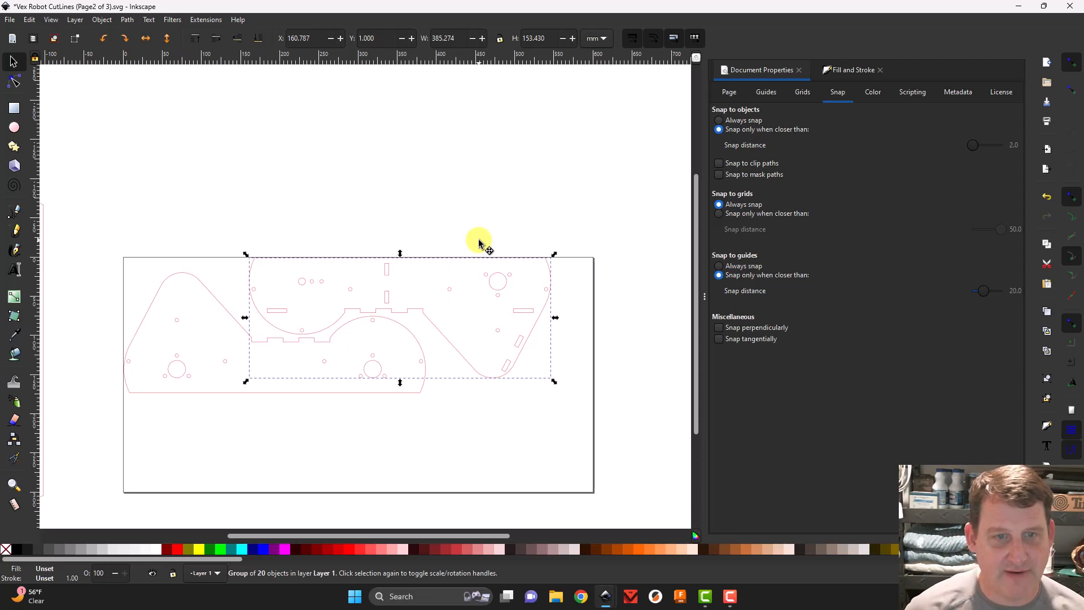
pyautogui.press('Left')
pyautogui.press('Left')
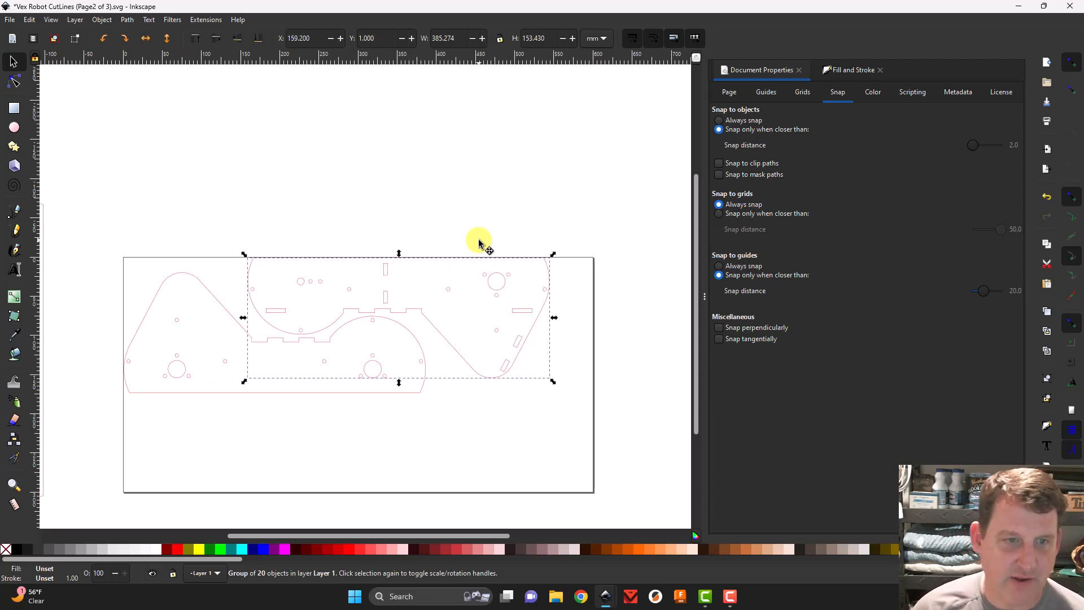
pyautogui.press('Left')
pyautogui.press('Left')
pyautogui.press('Left')
pyautogui.press('Left')
pyautogui.press('Left')
pyautogui.press('Left')
pyautogui.press('Left')
pyautogui.press('Left')
pyautogui.press('Left')
pyautogui.press('Left')
pyautogui.press('Left')
pyautogui.press('Left')
pyautogui.press('Left')
pyautogui.press('Left')
pyautogui.press('Left')
pyautogui.press('Left')
pyautogui.press('Left')
pyautogui.press('Left')
pyautogui.press('Left')
pyautogui.press('Left')
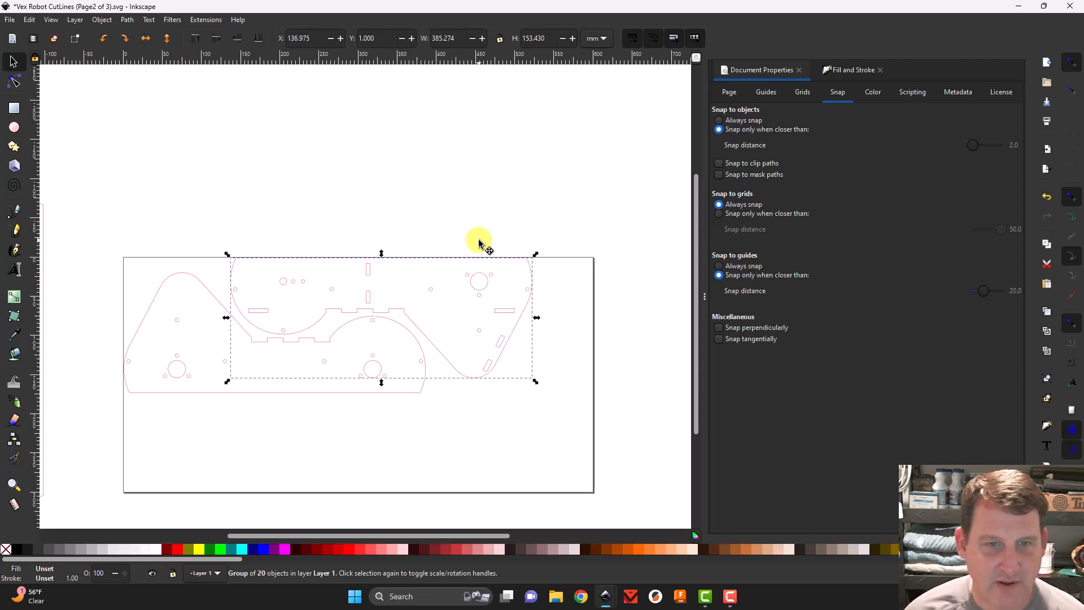
pyautogui.press('Left')
pyautogui.press('Left')
pyautogui.press('Left')
pyautogui.press('Left')
pyautogui.press('Left')
pyautogui.press('Left')
pyautogui.press('Left')
pyautogui.press('Left')
pyautogui.press('Left')
pyautogui.press('Left')
pyautogui.press('Left')
pyautogui.press('Left')
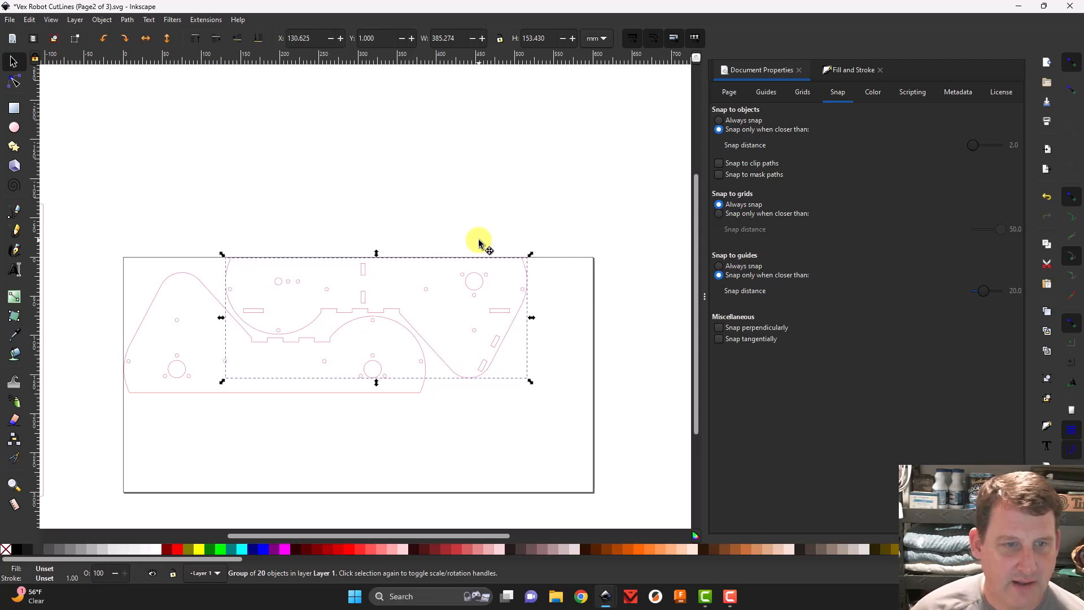
pyautogui.click(530, 152)
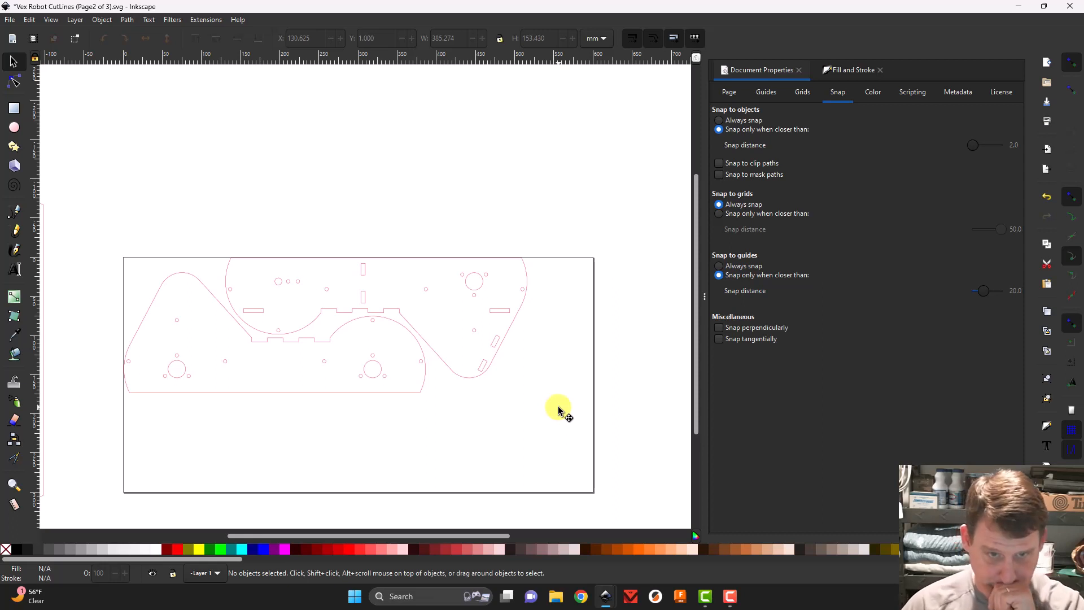
# Move the slotted panel from above the page into its lower right area, rotated 180°, at about X 205 mm, Y 124 mm
pyautogui.scroll(4, 293, 379)
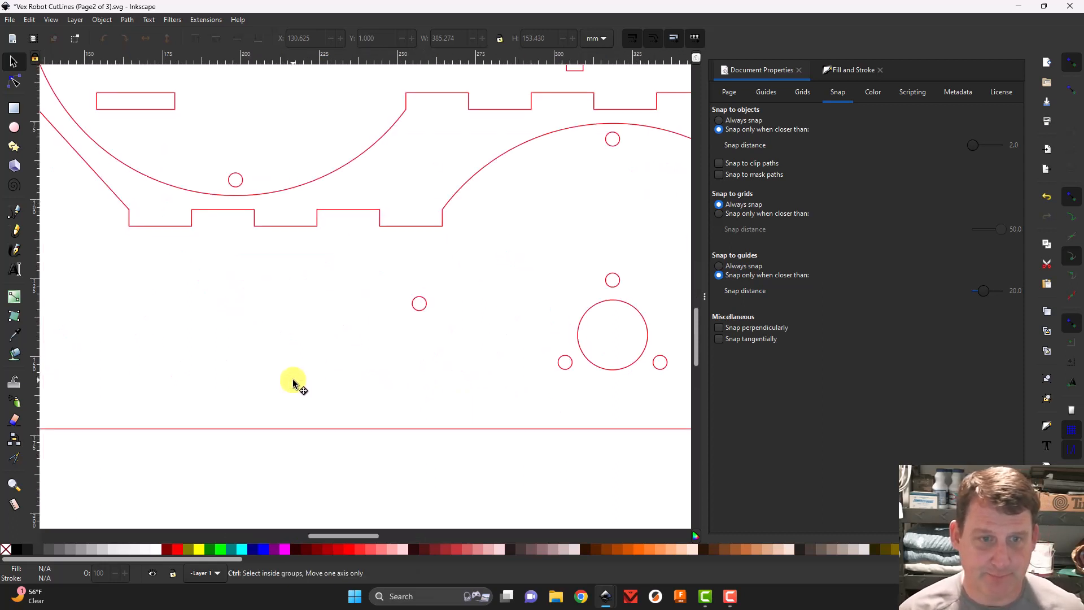
pyautogui.scroll(-5, 293, 378)
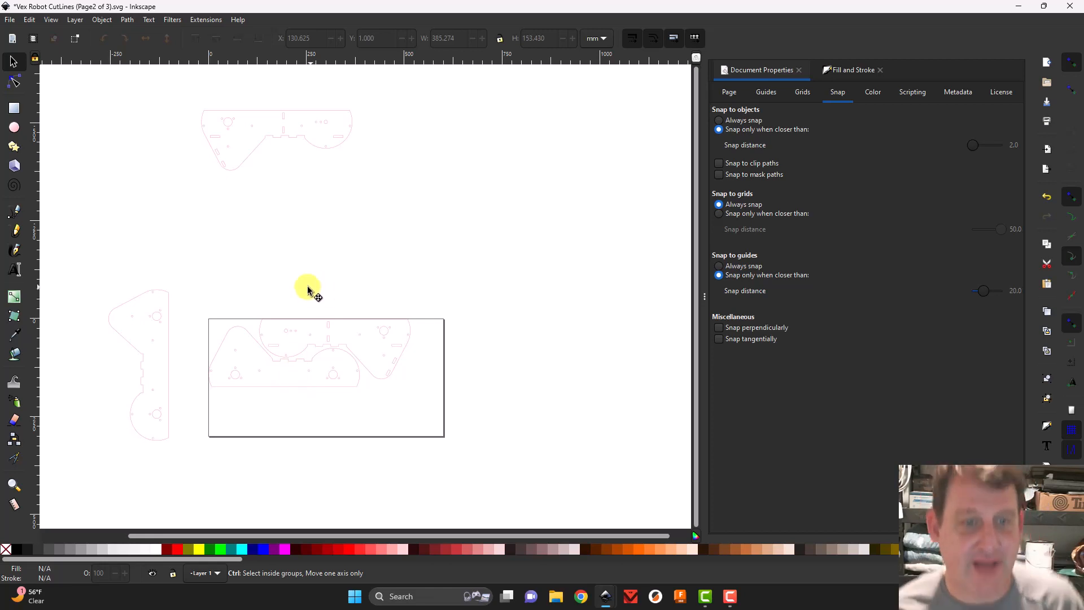
pyautogui.click(167, 390)
pyautogui.moveTo(266, 116); pyautogui.dragTo(342, 397)
pyautogui.click(123, 39)
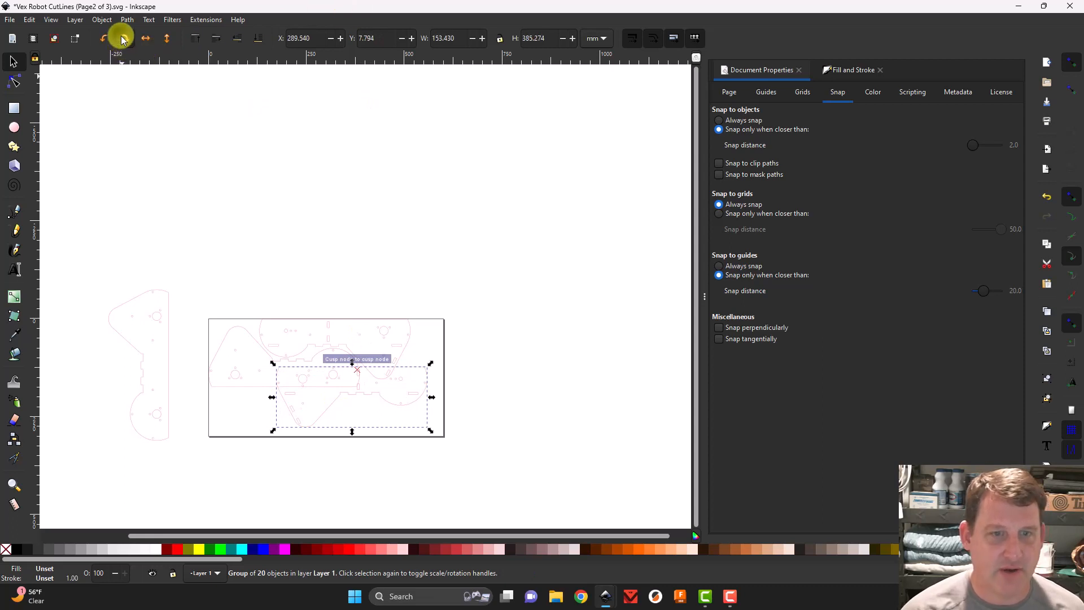
pyautogui.click(123, 38)
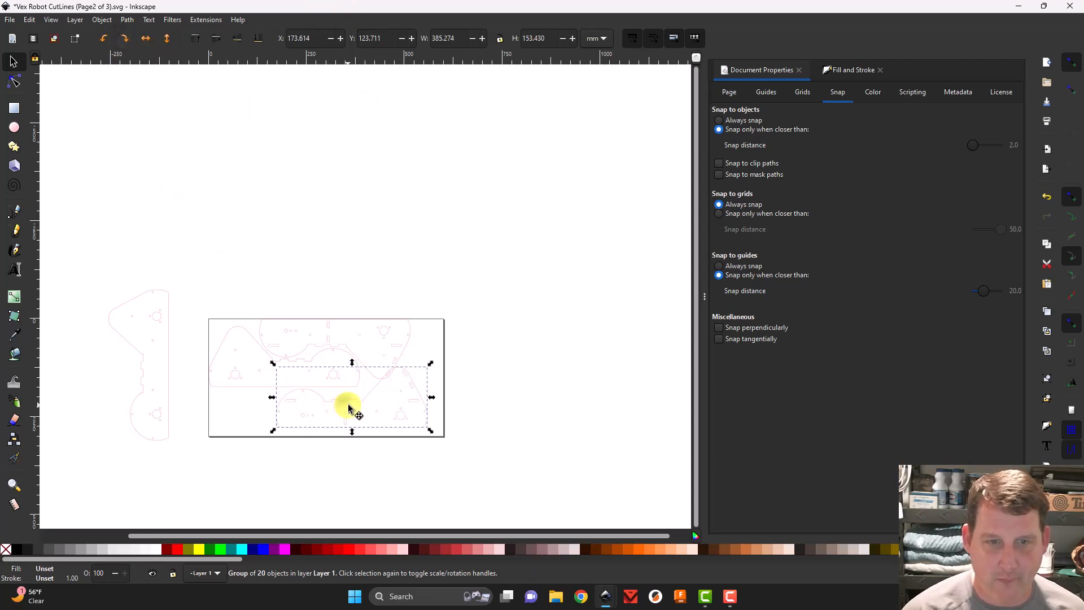
pyautogui.moveTo(348, 408); pyautogui.dragTo(361, 408)
pyautogui.click(571, 288)
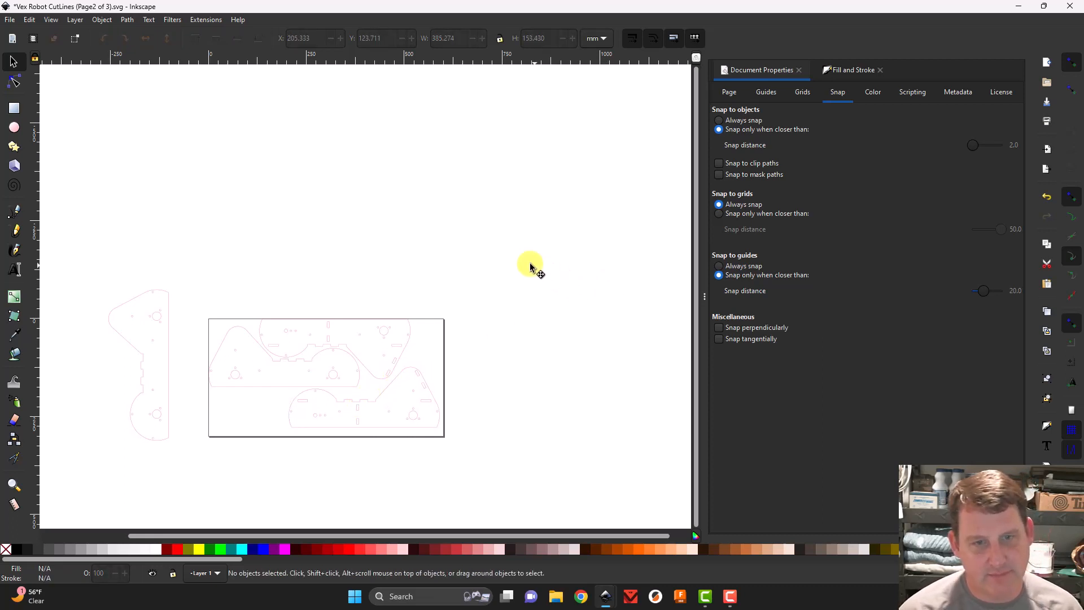
# Cut the remaining side panel outside the page to the clipboard and save the page 2 document
pyautogui.moveTo(126, 291); pyautogui.dragTo(128, 299)
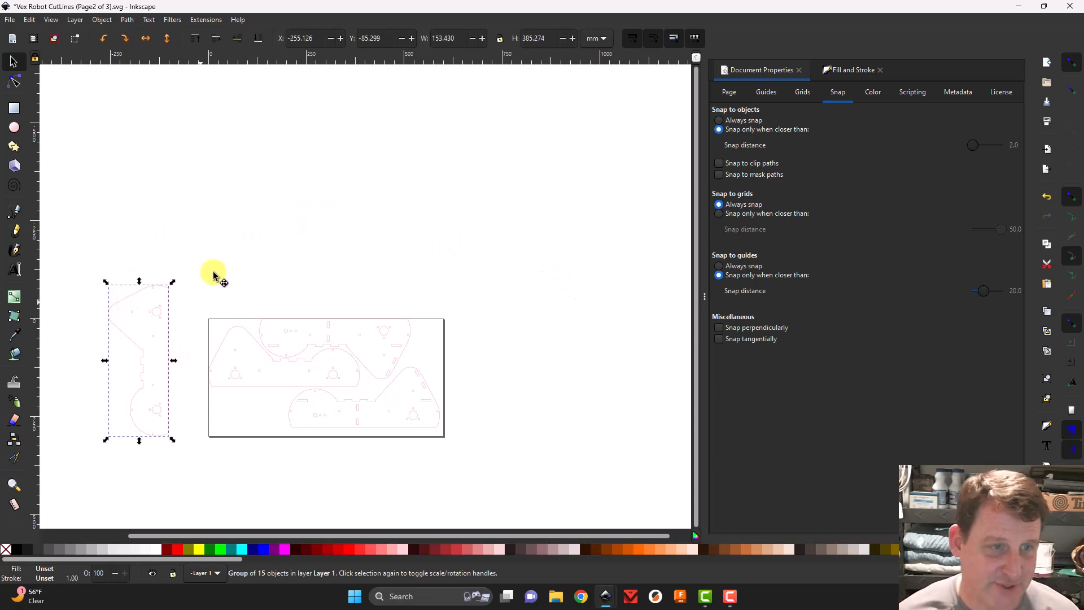
pyautogui.press('ctrl')
pyautogui.press('Delete')
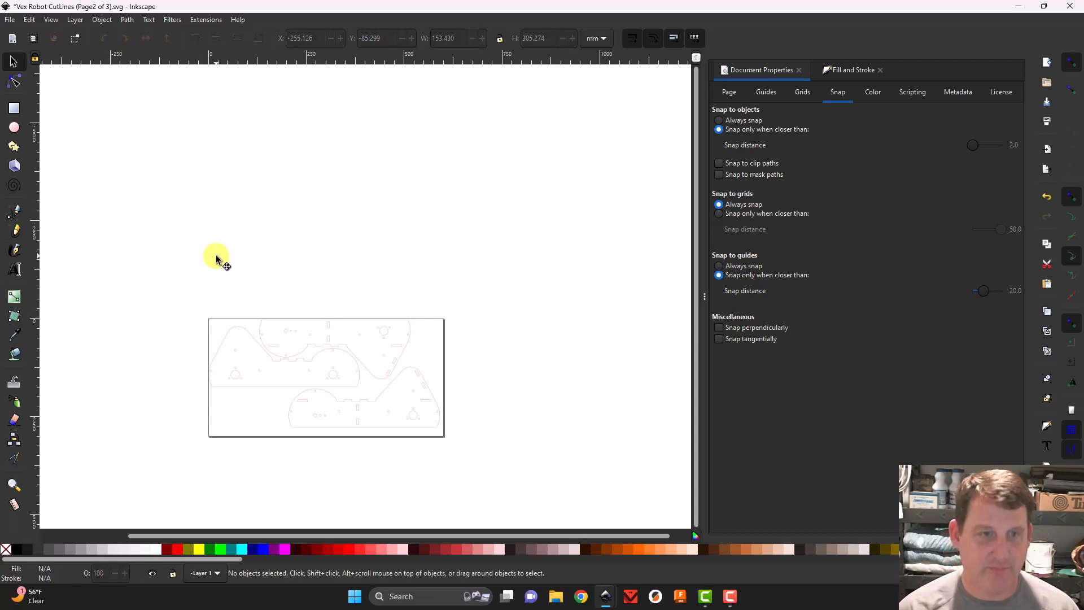
pyautogui.click(10, 20)
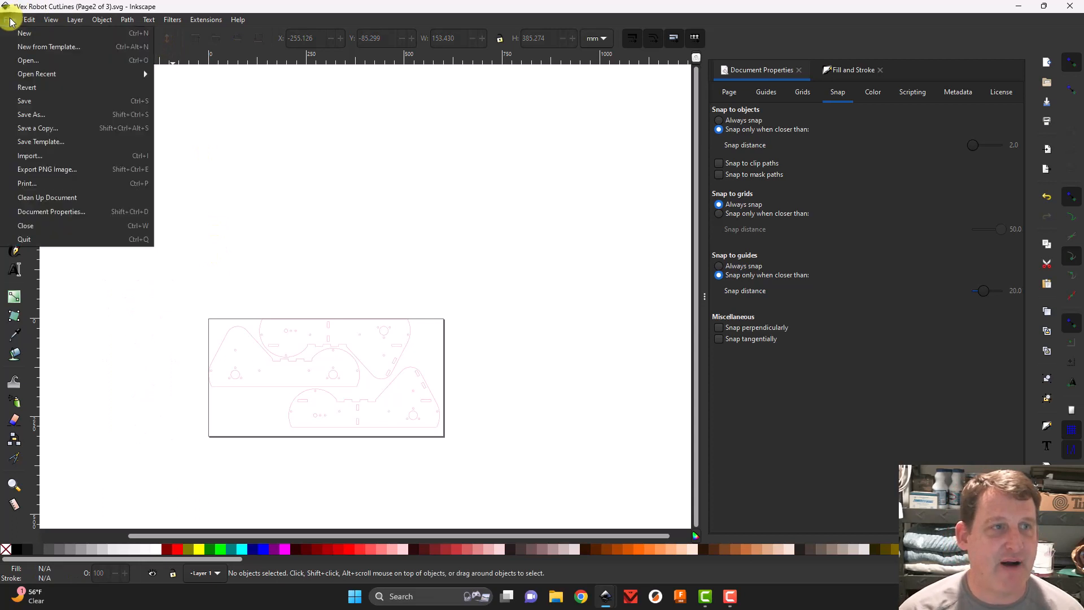
pyautogui.click(13, 99)
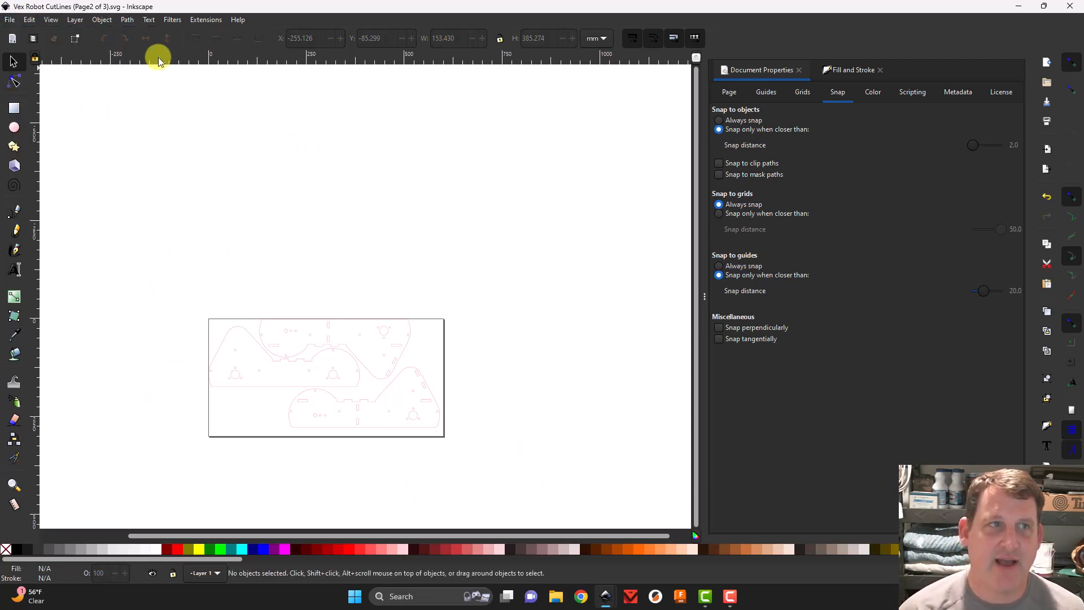
# Save the document under the new name Vex Robot CutLines (Page3 of 3) as an Inkscape SVG
pyautogui.click(10, 20)
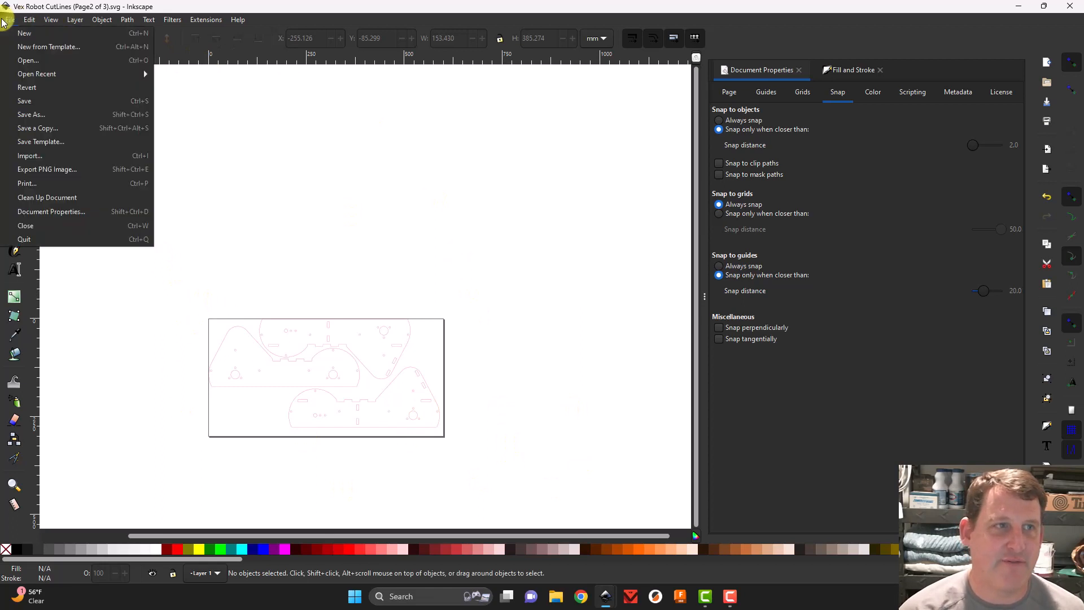
pyautogui.click(20, 115)
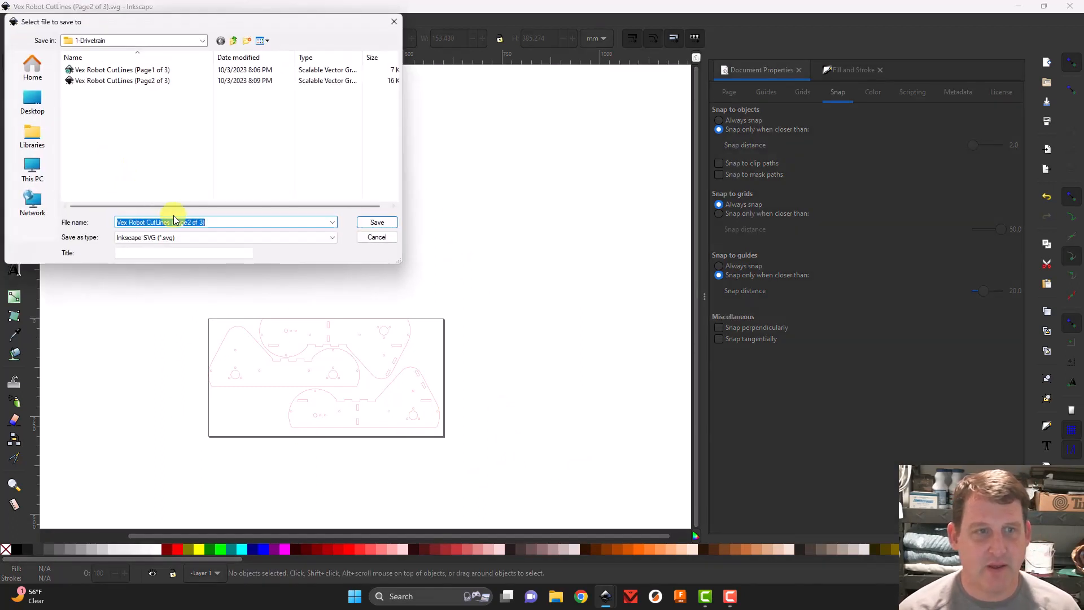
pyautogui.click(191, 222)
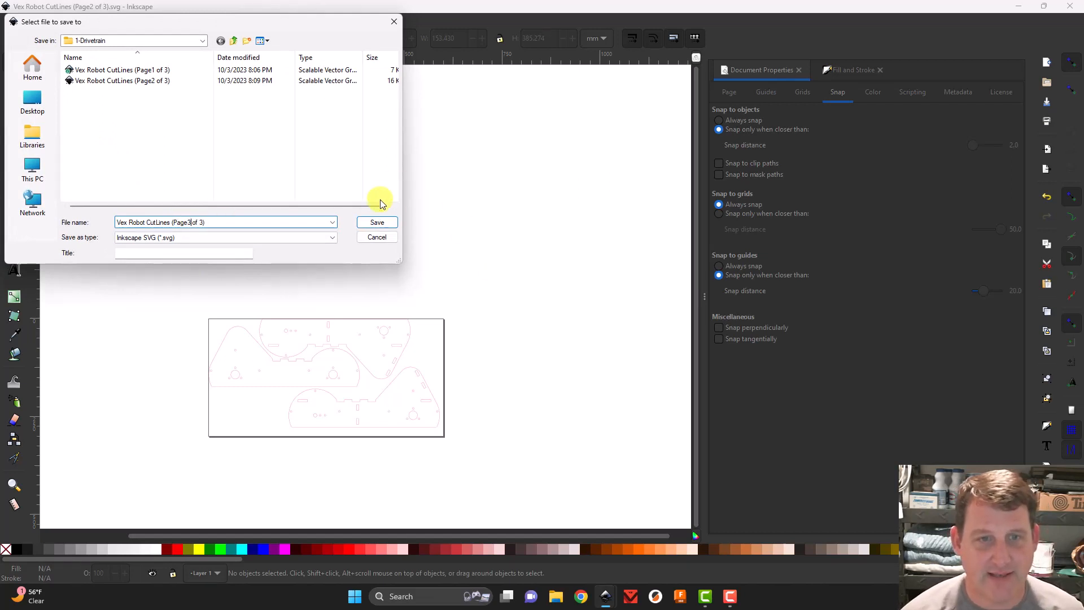
pyautogui.click(380, 221)
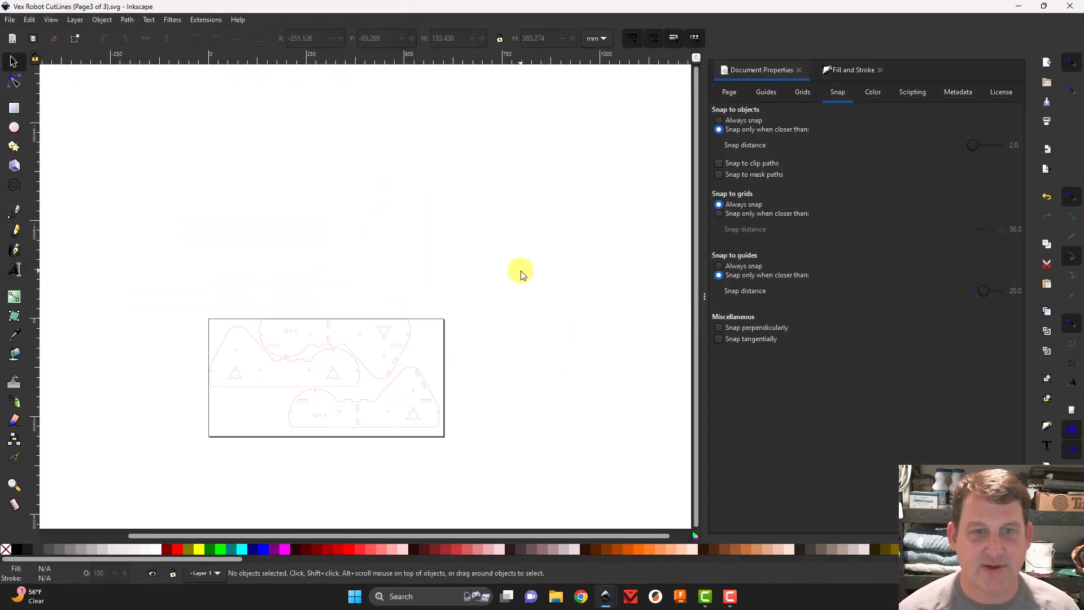
# Delete all three panels from the page and paste the previously cut side panel
pyautogui.moveTo(163, 273); pyautogui.dragTo(535, 472)
pyautogui.press('Delete')
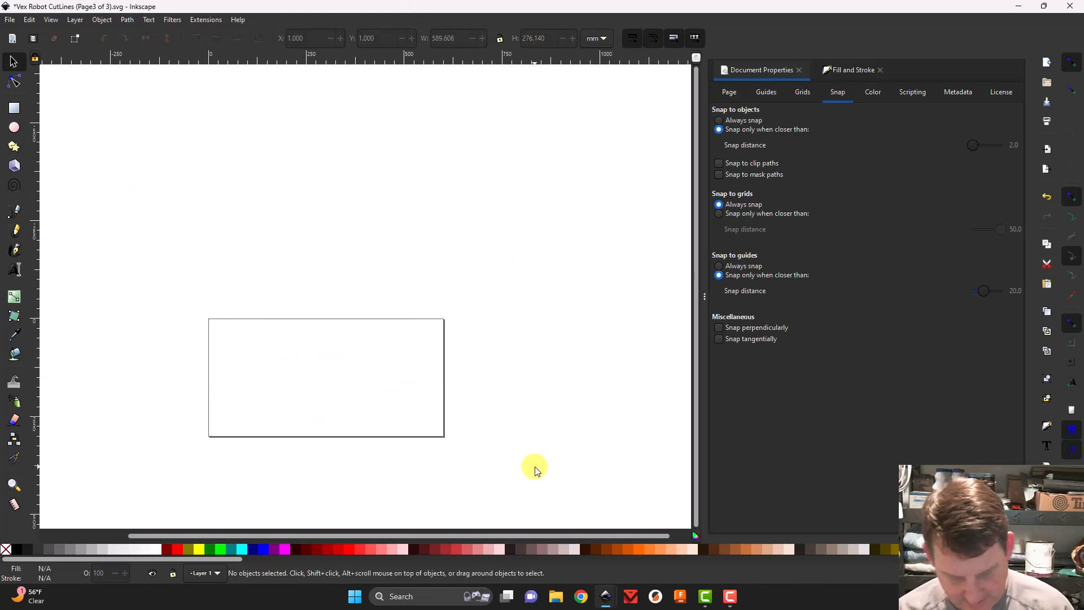
pyautogui.hotkey('ctrl', 'v')
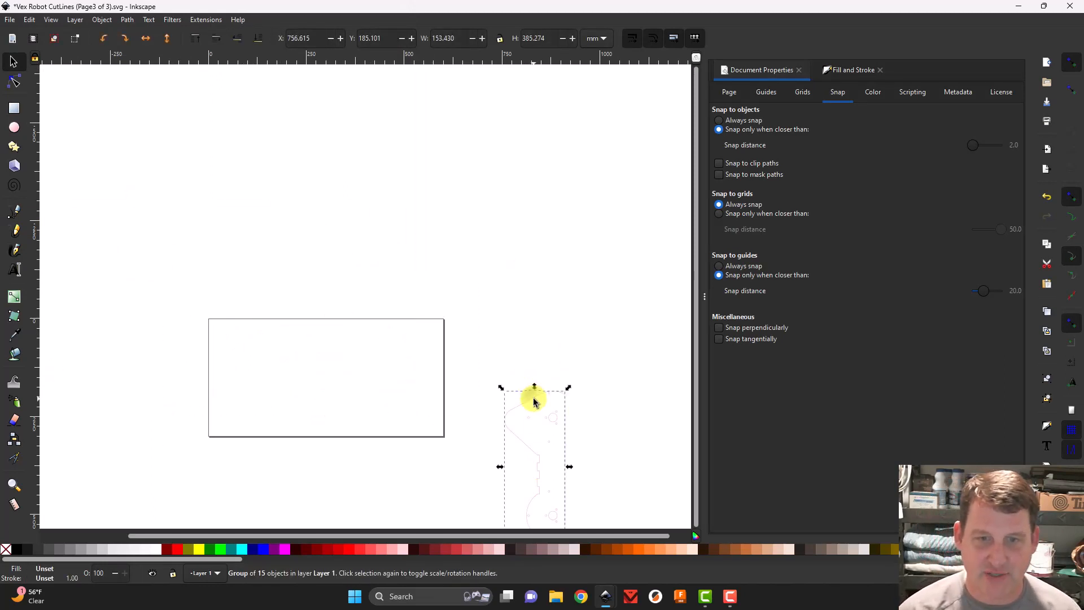
# Rotate the pasted panel 270° clockwise in total and place it in the page's upper left corner, at about X 8 mm, Y 3 mm
pyautogui.moveTo(533, 395); pyautogui.dragTo(252, 271)
pyautogui.click(125, 39)
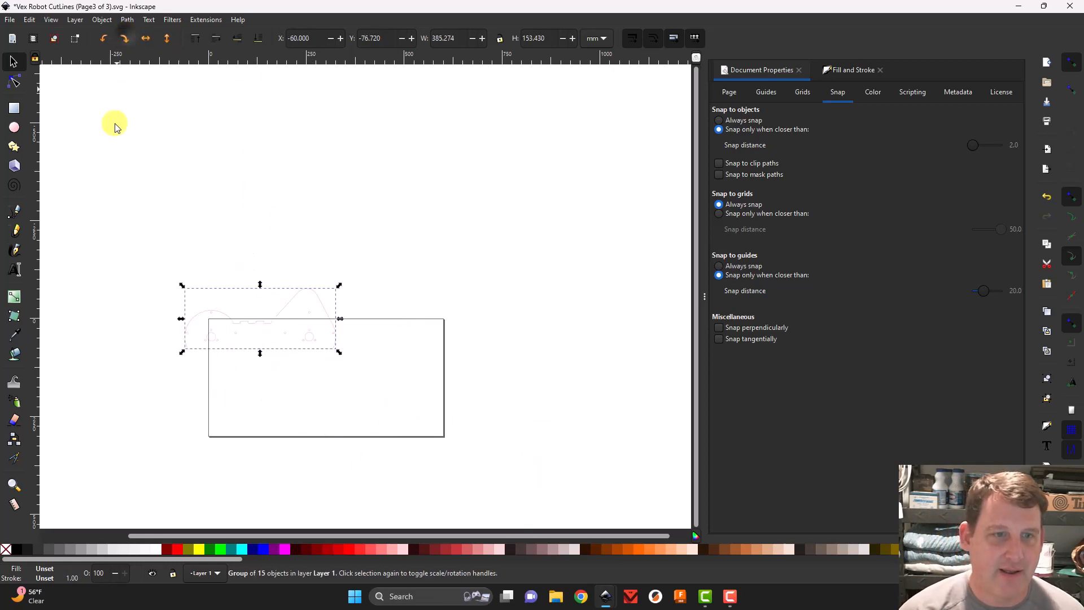
pyautogui.moveTo(265, 324); pyautogui.dragTo(294, 362)
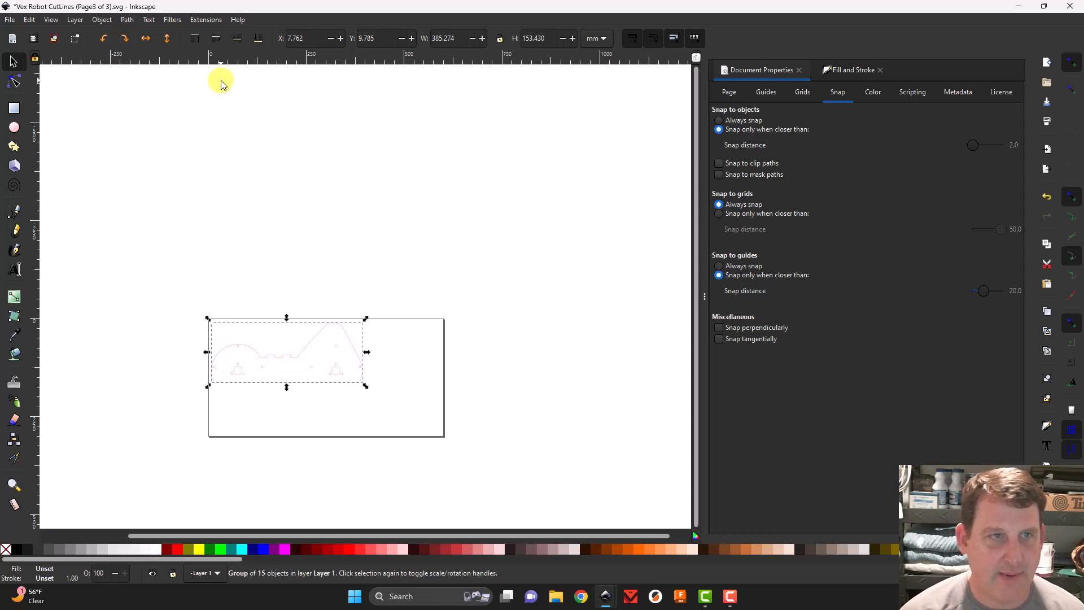
pyautogui.click(125, 38)
pyautogui.click(125, 39)
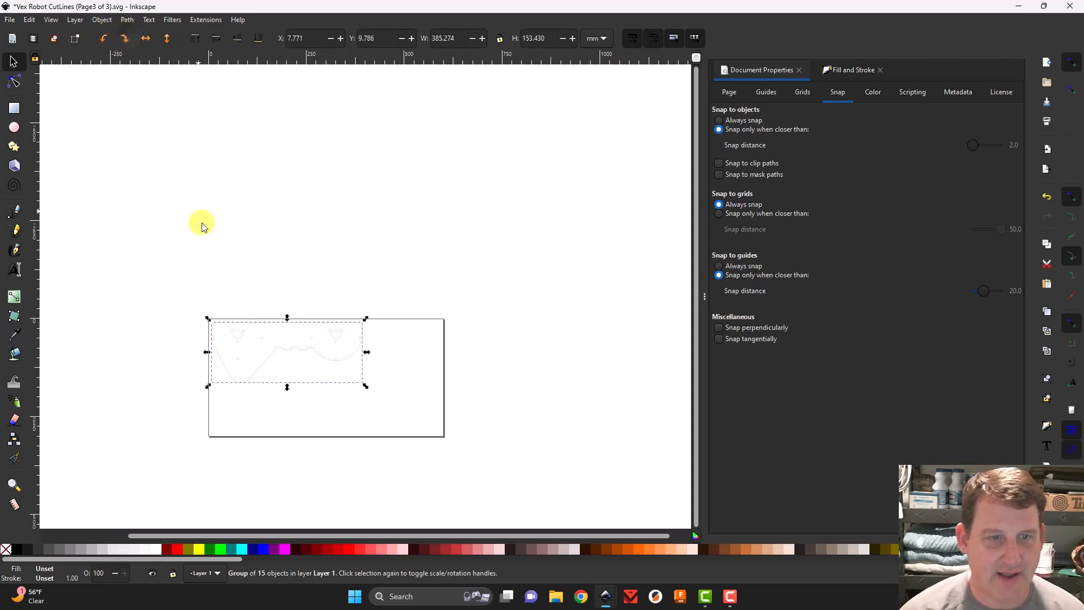
pyautogui.moveTo(295, 324); pyautogui.dragTo(295, 322)
# Set the panel's X and Y positions to 1 mm, deselect it and save the page 3 document
pyautogui.click(307, 37)
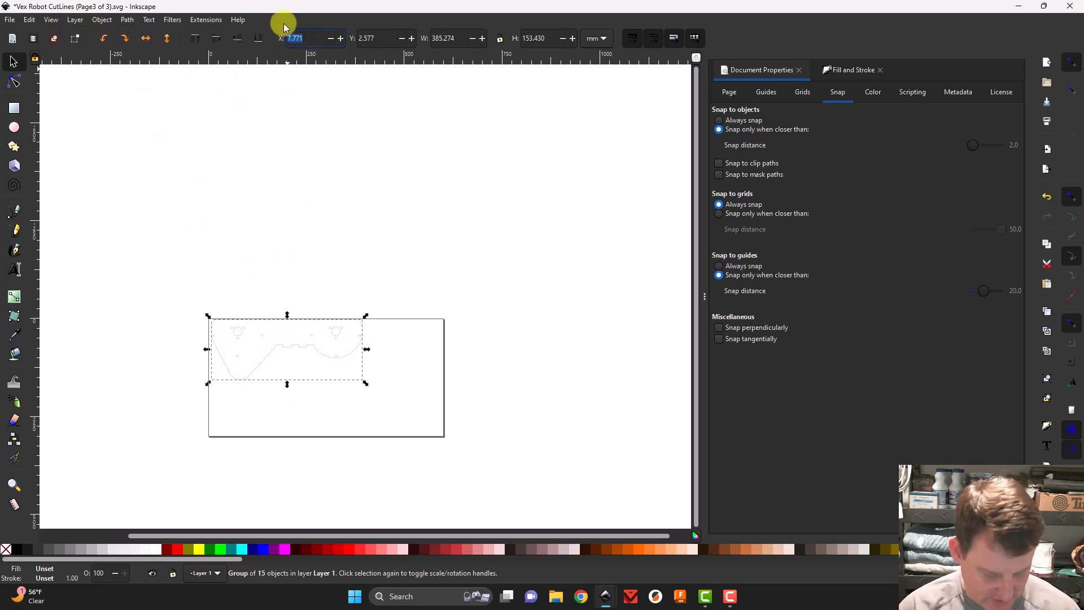
pyautogui.write('1')
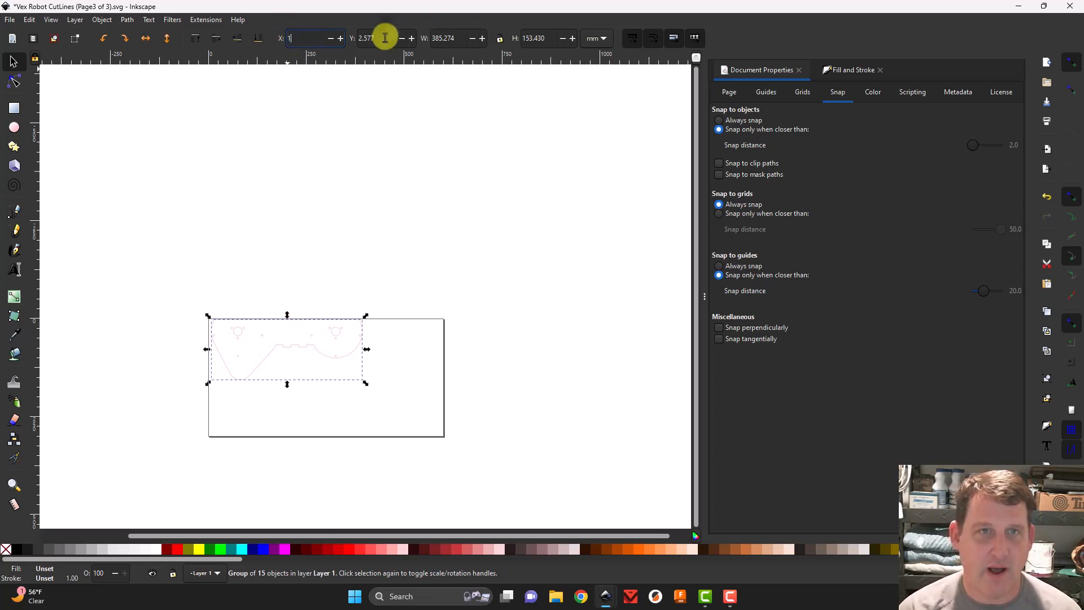
pyautogui.press('Tab')
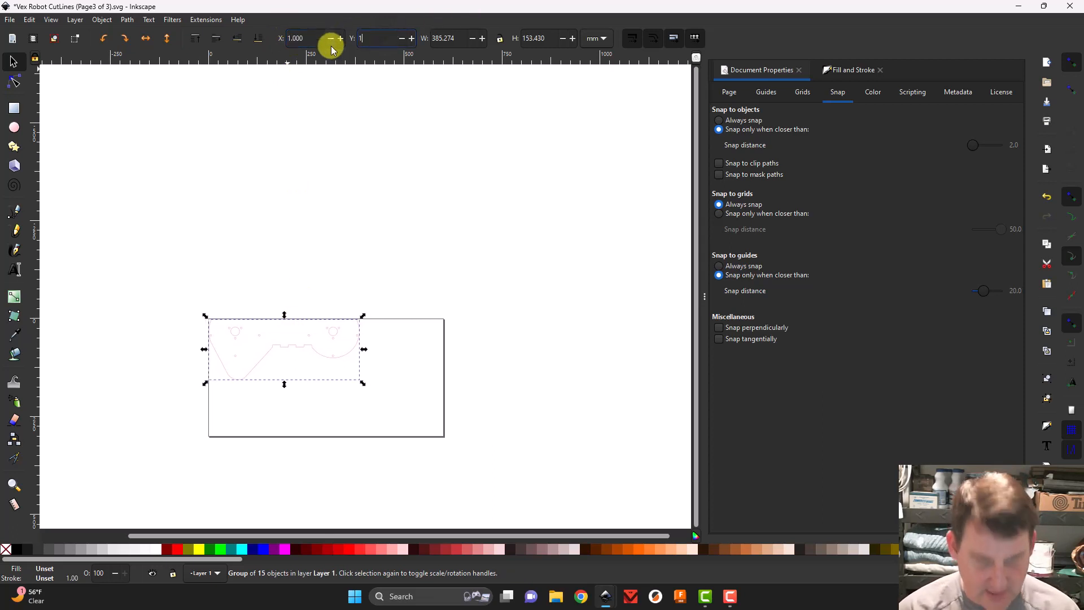
pyautogui.click(327, 125)
pyautogui.click(9, 20)
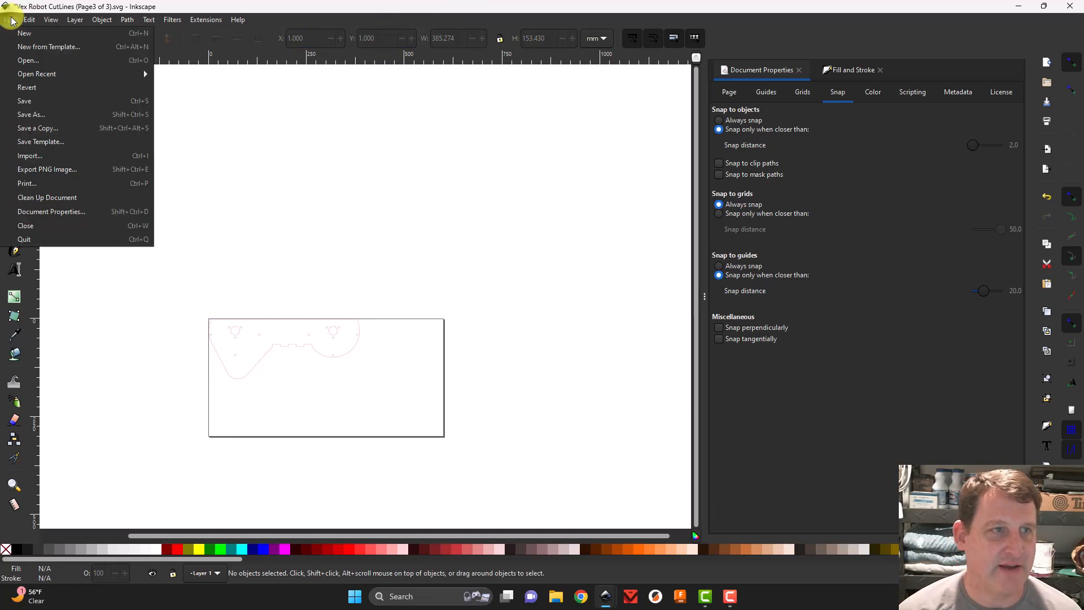
pyautogui.click(34, 106)
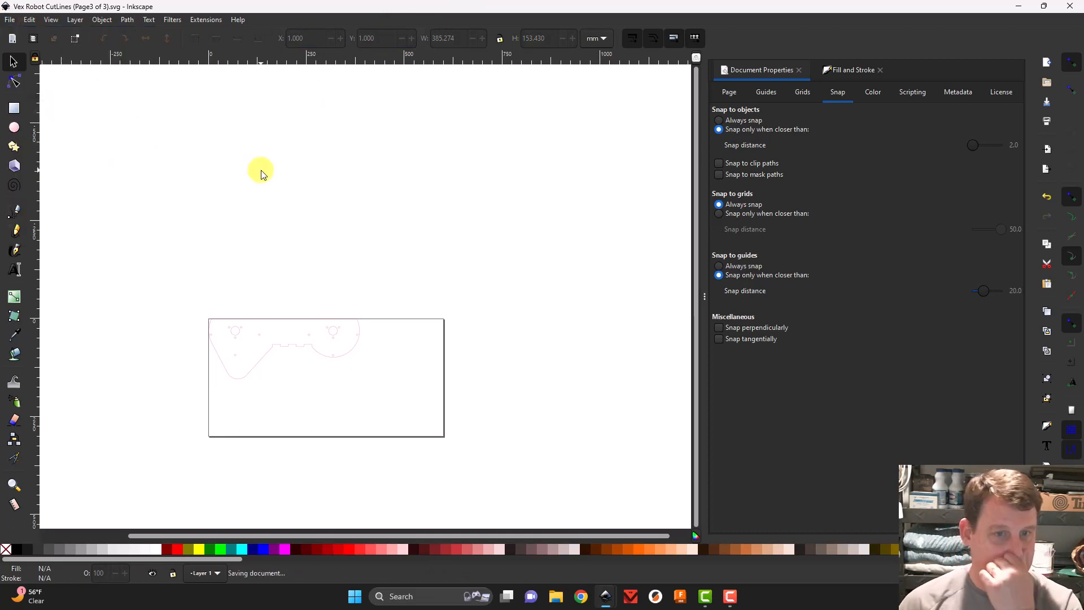